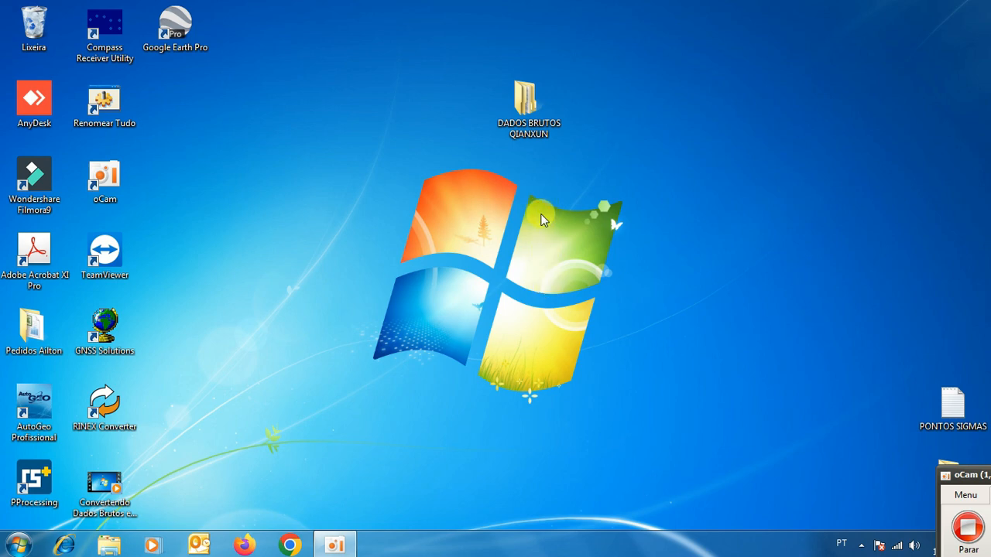
Examine the BASE folder in DADOS BRUTOS QIANXUN, including its 23G, 23L, 23N and 23O files and the PPP subfolder.
click(527, 102)
double_click(527, 105)
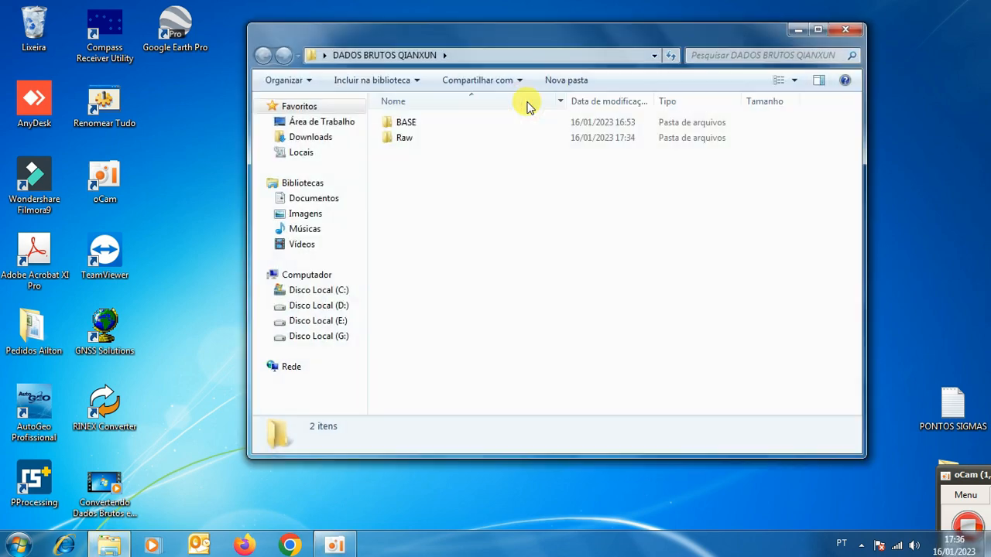
click(406, 126)
double_click(405, 126)
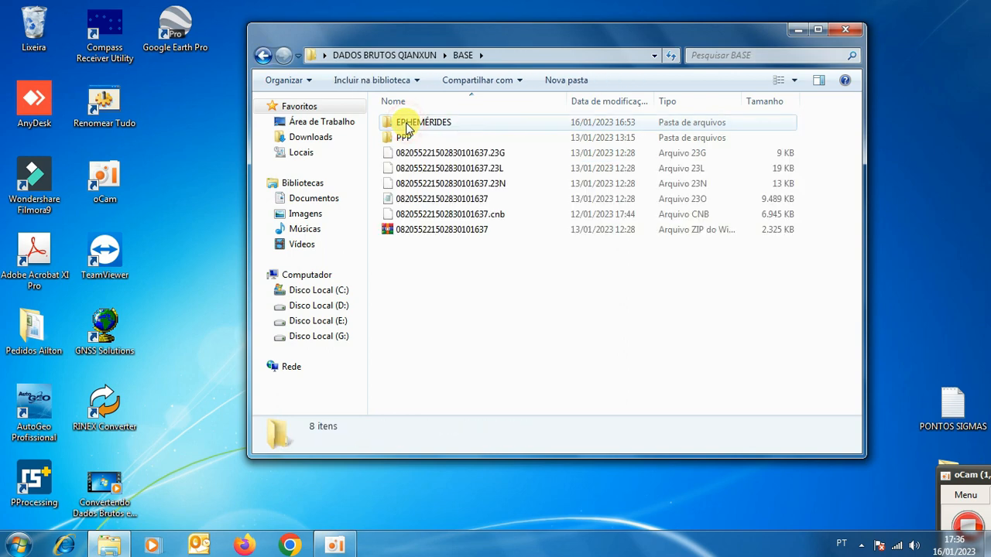
drag(371, 149, 397, 199)
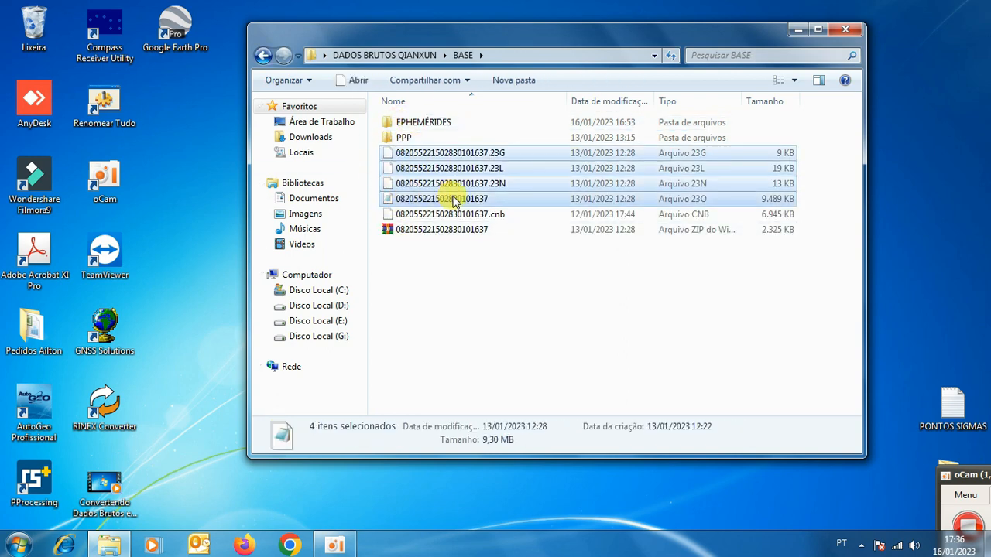
double_click(397, 137)
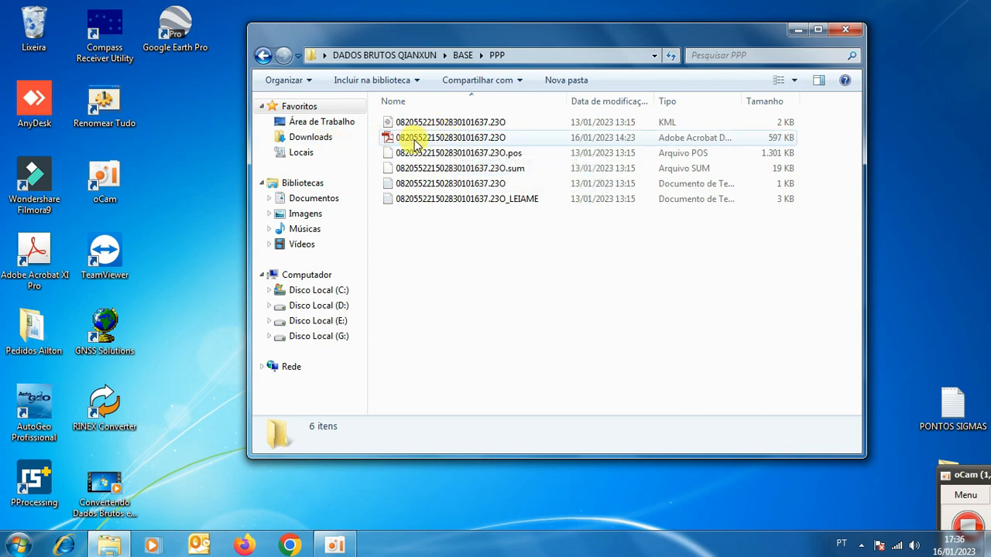
click(263, 56)
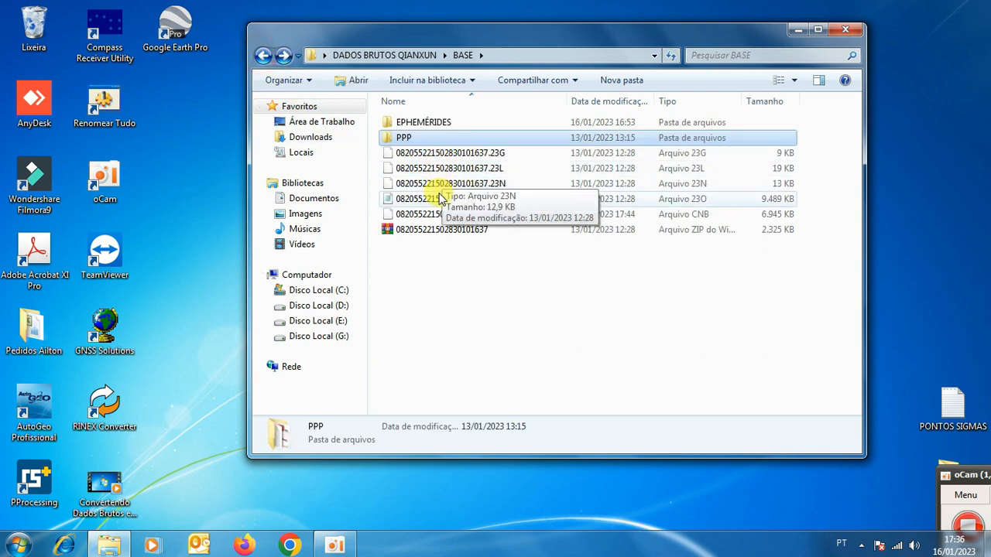
Open the Raw folder inside DADOS BRUTOS QIANXUN to view the rover's raw files.
click(263, 56)
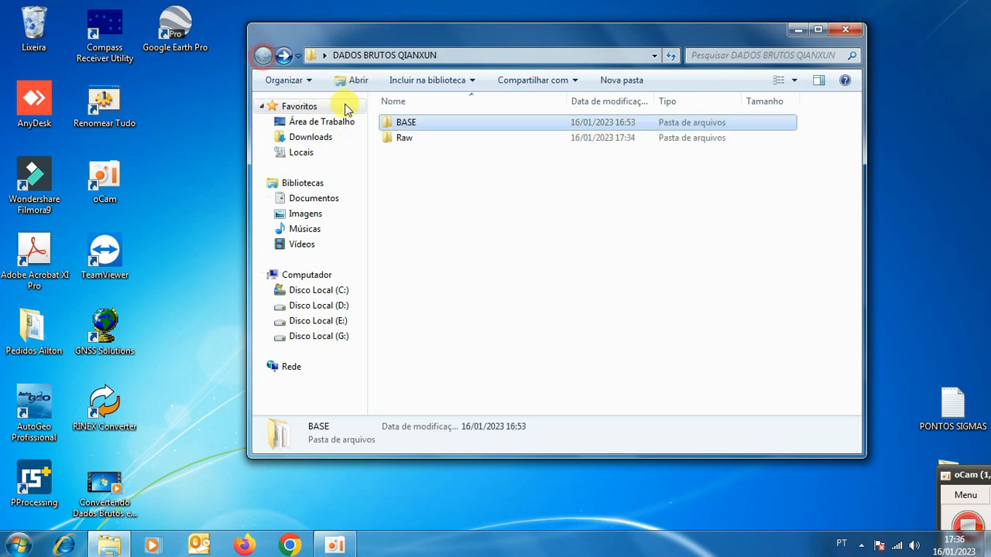
click(409, 140)
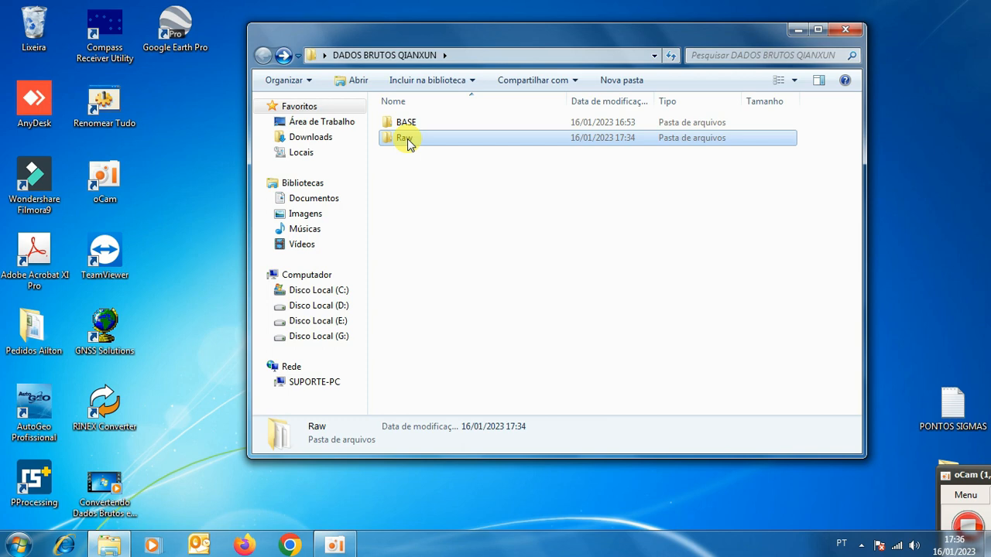
double_click(407, 139)
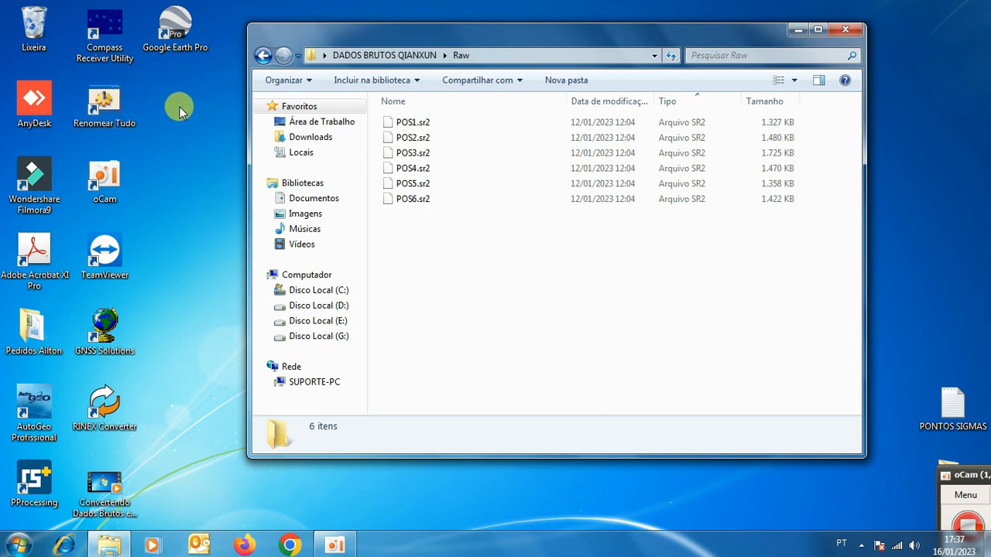
Launch Renomear Tudo and load POS1.sr2 through POS6.sr2 from the Raw folder in DADOS BRUTOS QIANXUN.
double_click(106, 105)
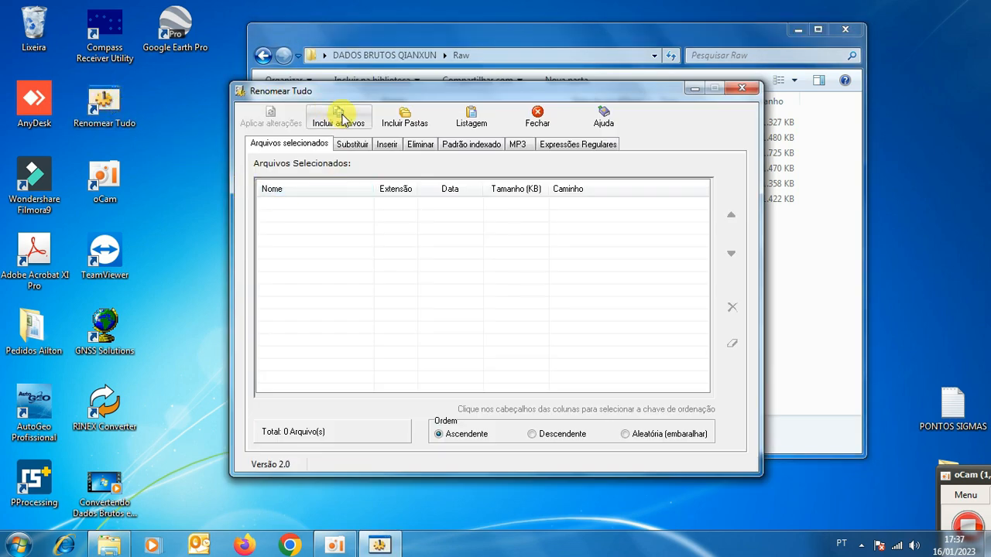
click(338, 123)
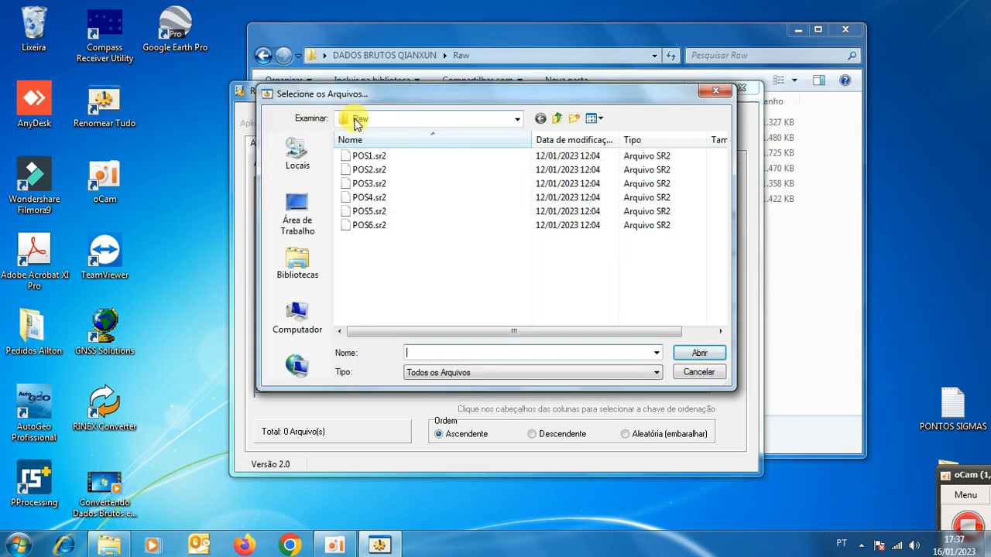
click(301, 220)
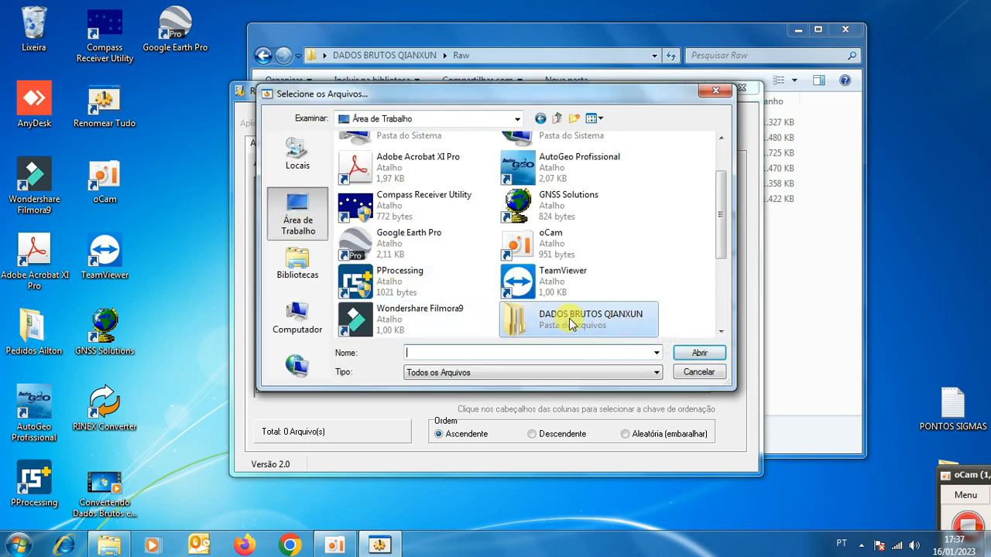
double_click(571, 320)
double_click(373, 175)
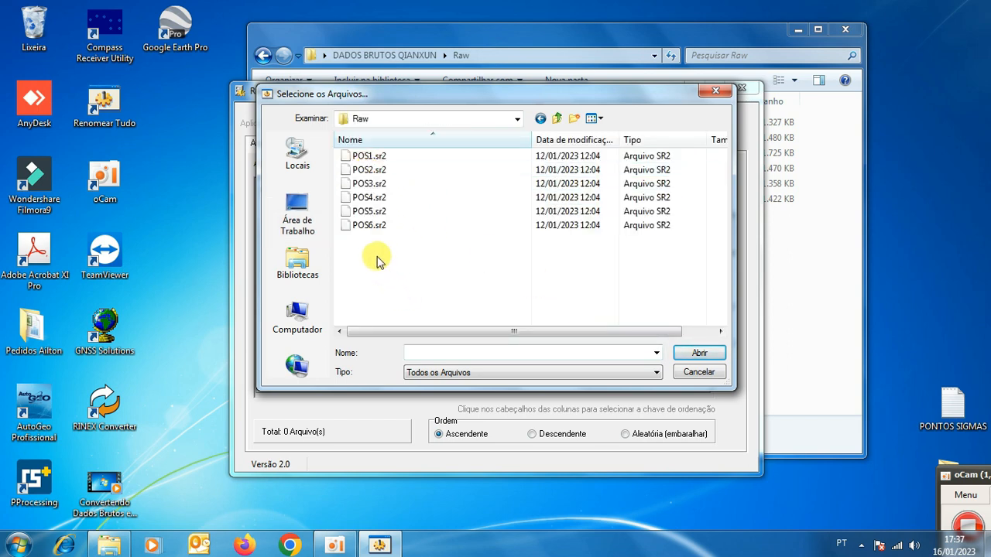
drag(374, 259, 365, 155)
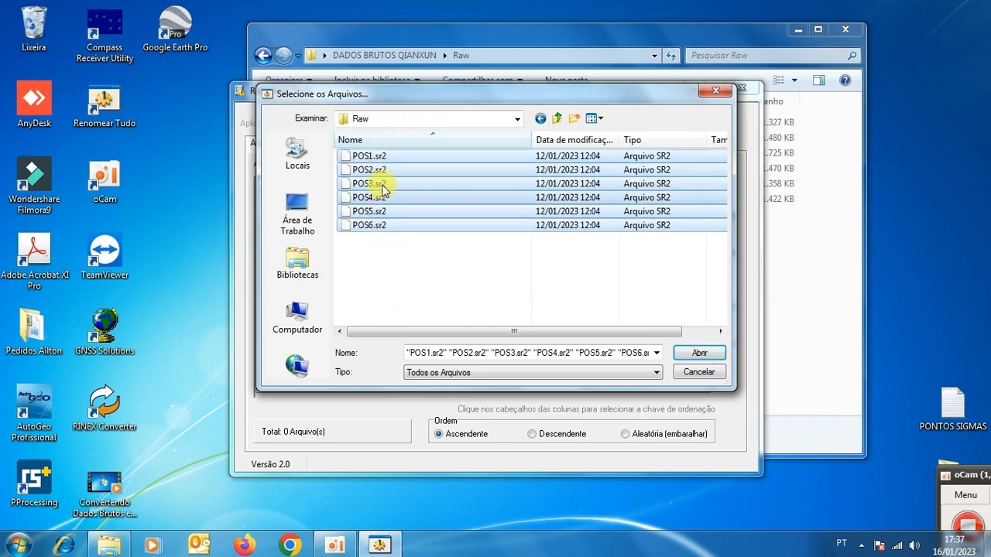
click(699, 353)
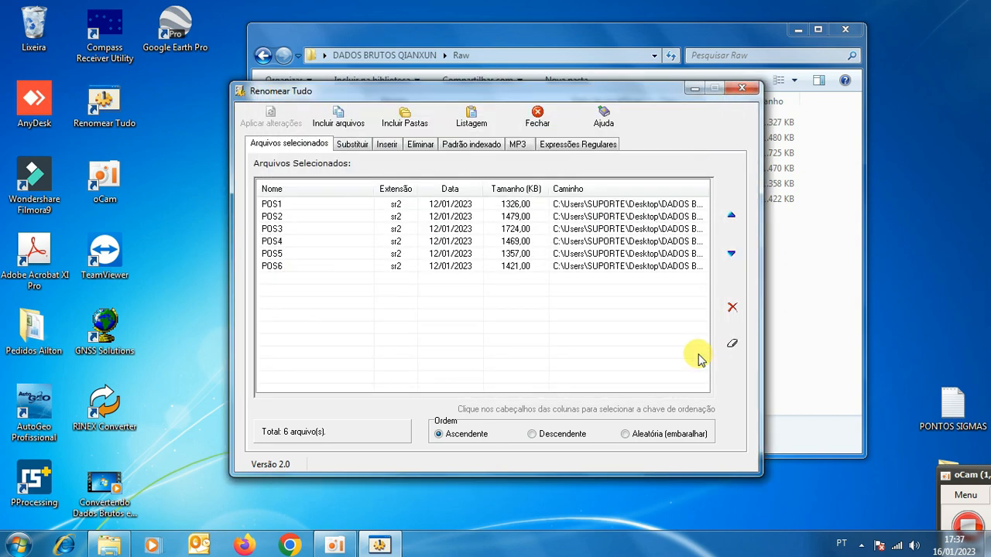
Change the extension of all loaded files to cnb and apply the renaming permanently.
click(355, 146)
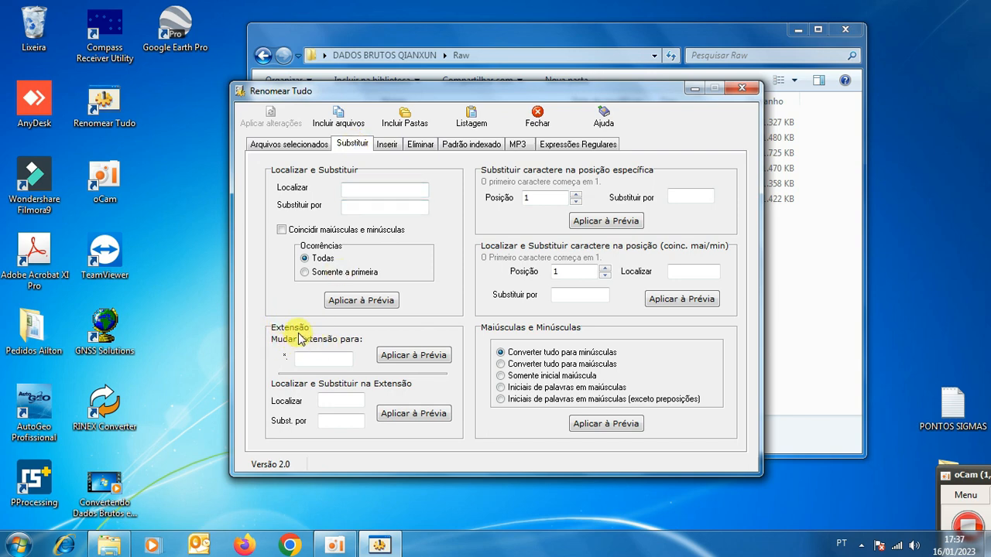
click(307, 359)
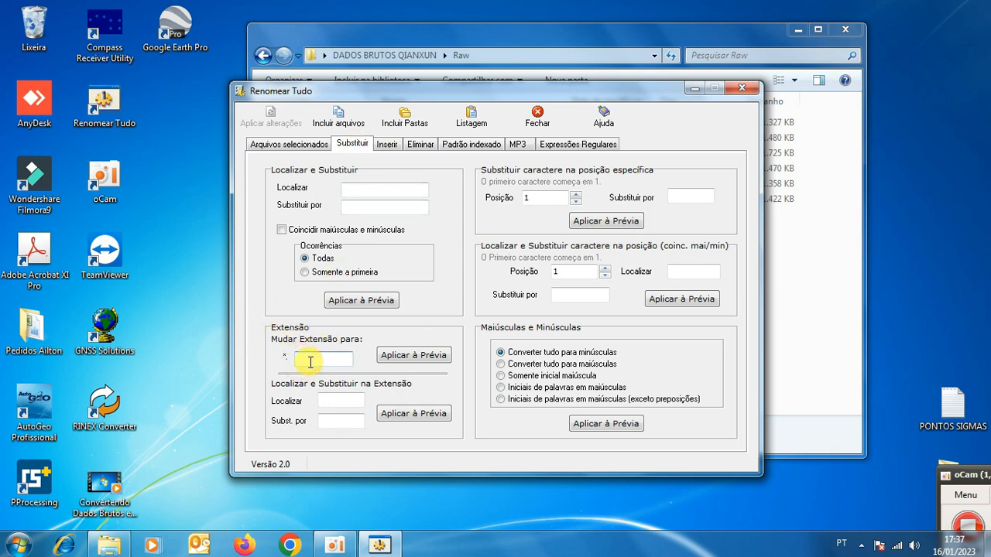
text(C)
click(404, 358)
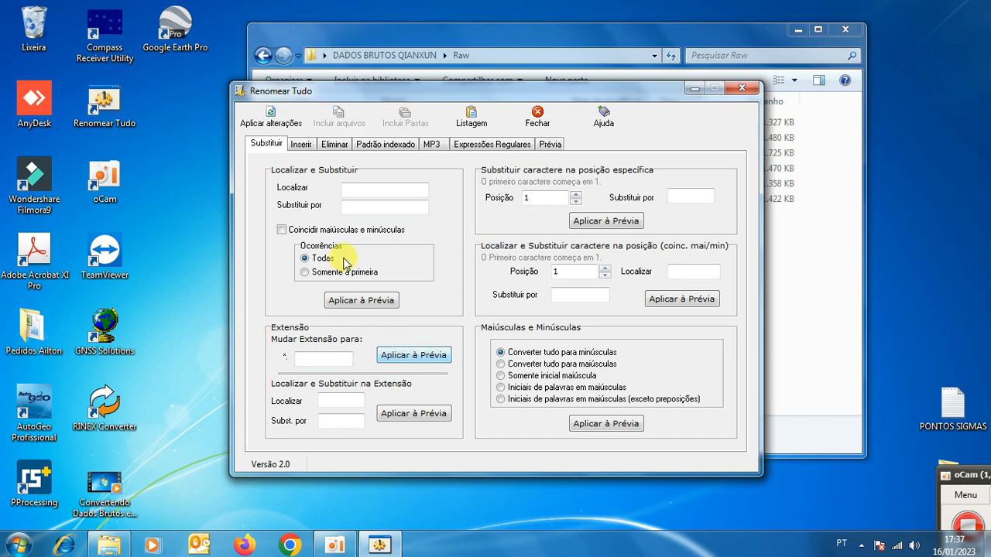
click(271, 118)
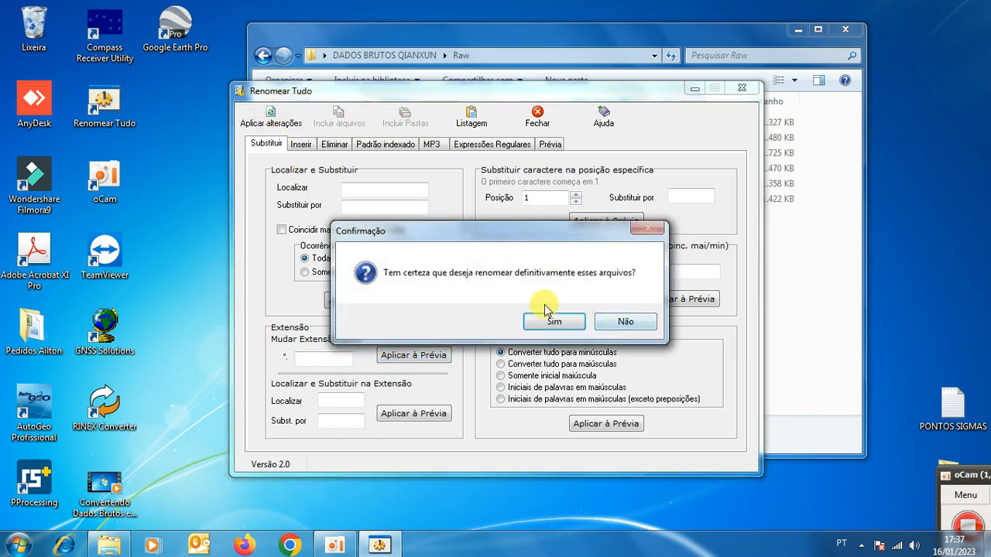
click(561, 324)
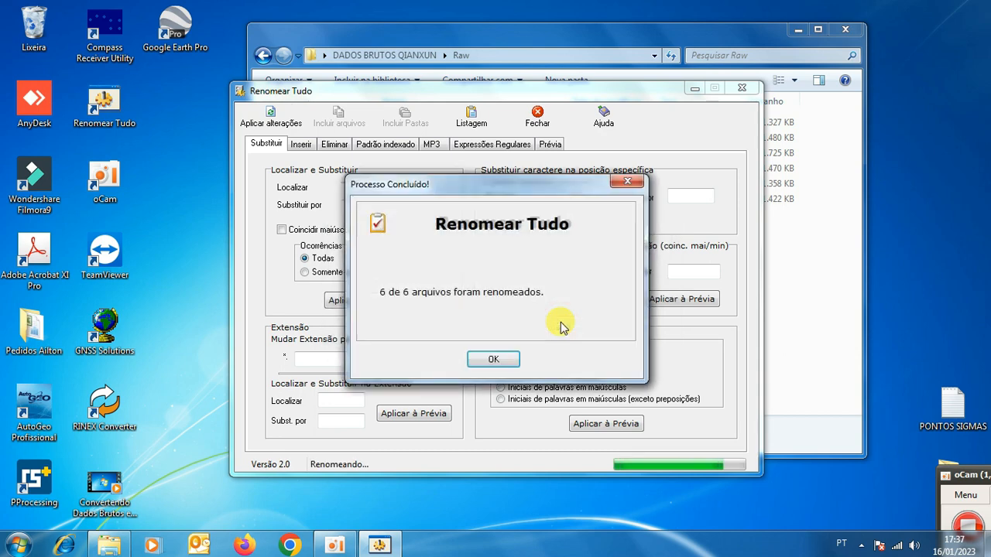
click(492, 359)
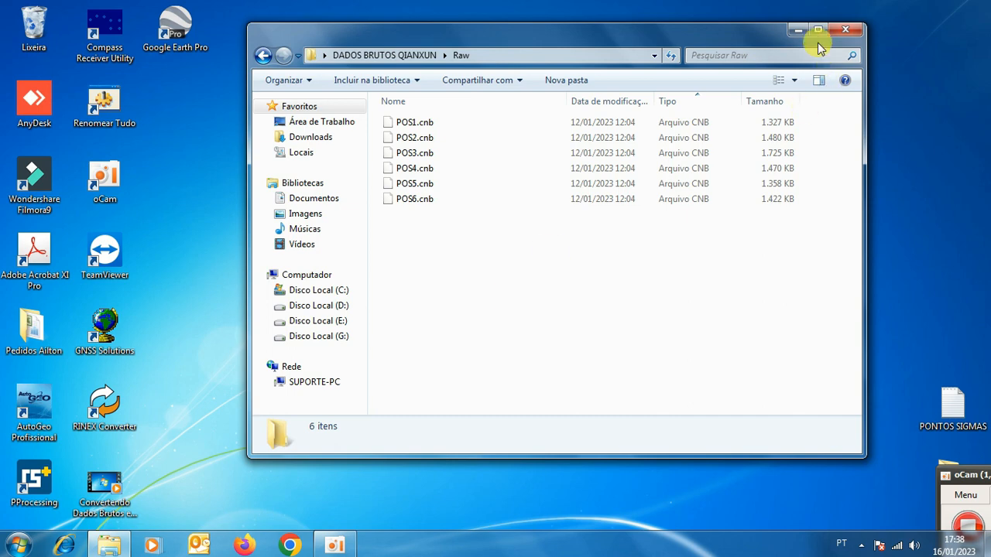
Minimize the Raw folder window, switch to Compass and start a new project named PROCESSAMENTO ROVER.
click(797, 31)
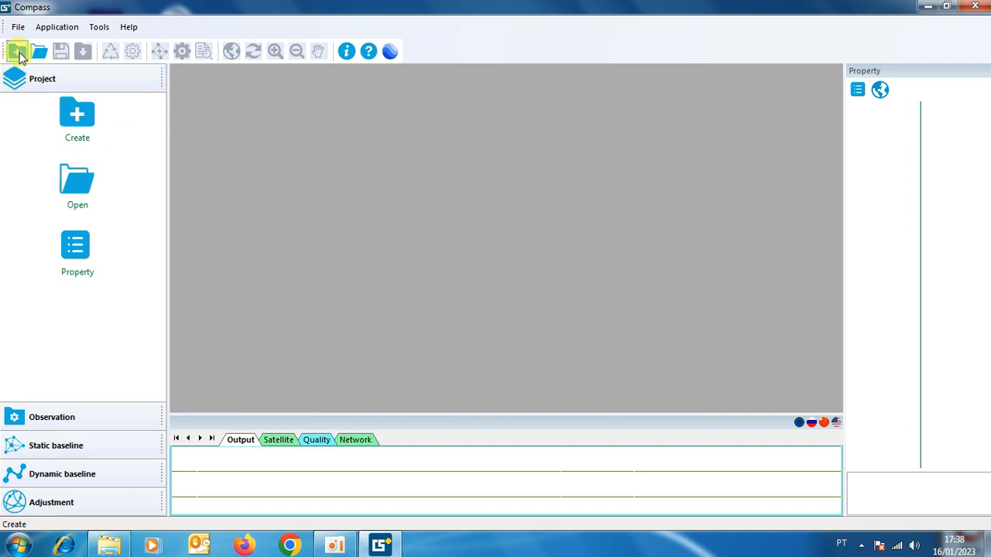
click(78, 116)
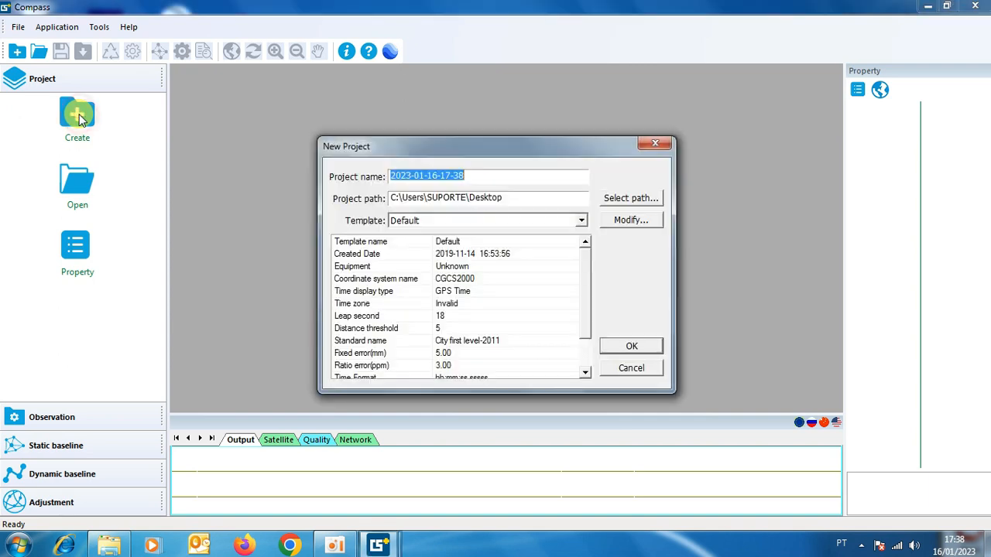
click(480, 176)
drag(480, 177, 381, 180)
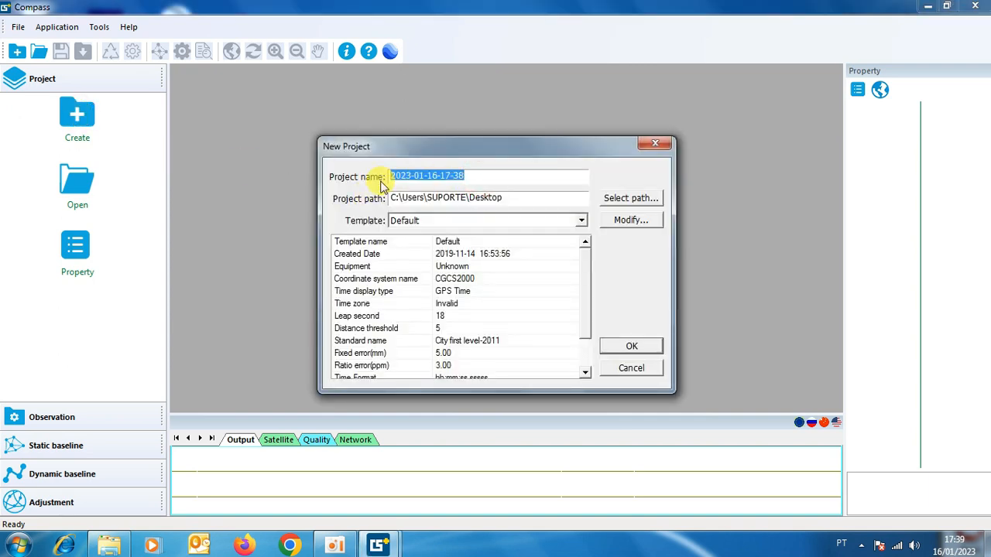
key(BackSpace)
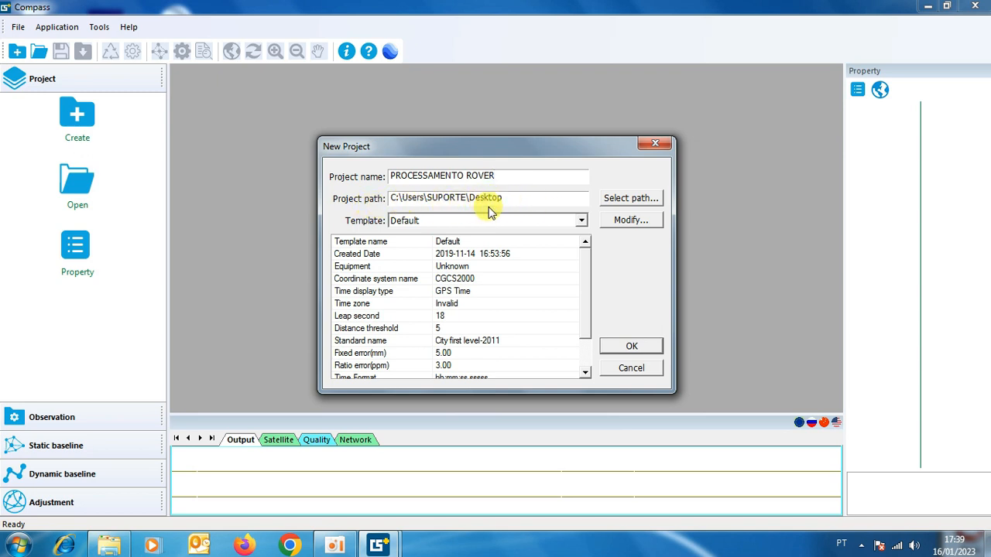
Set the project path to the folder Qianxun_Processamentos no Software Compass on drive C.
click(629, 198)
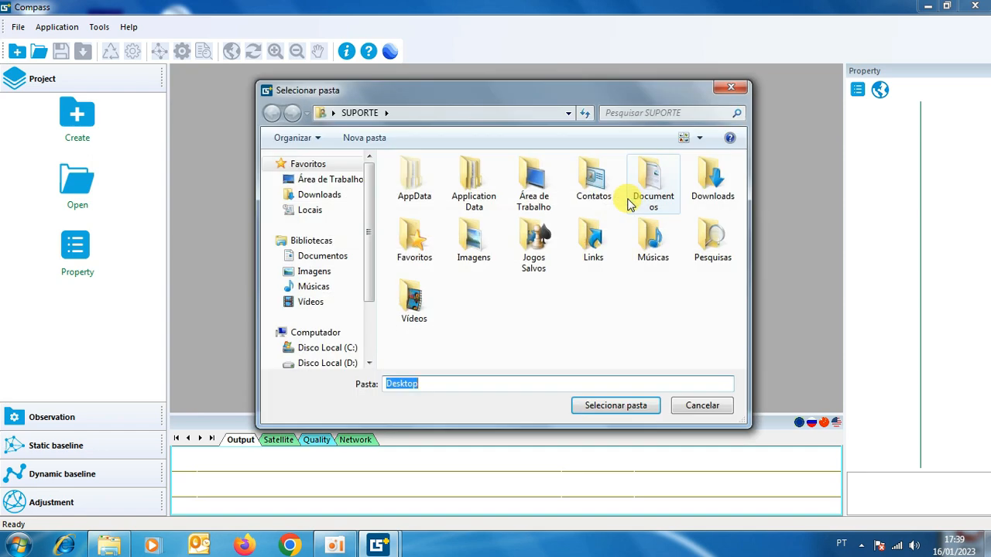
click(316, 348)
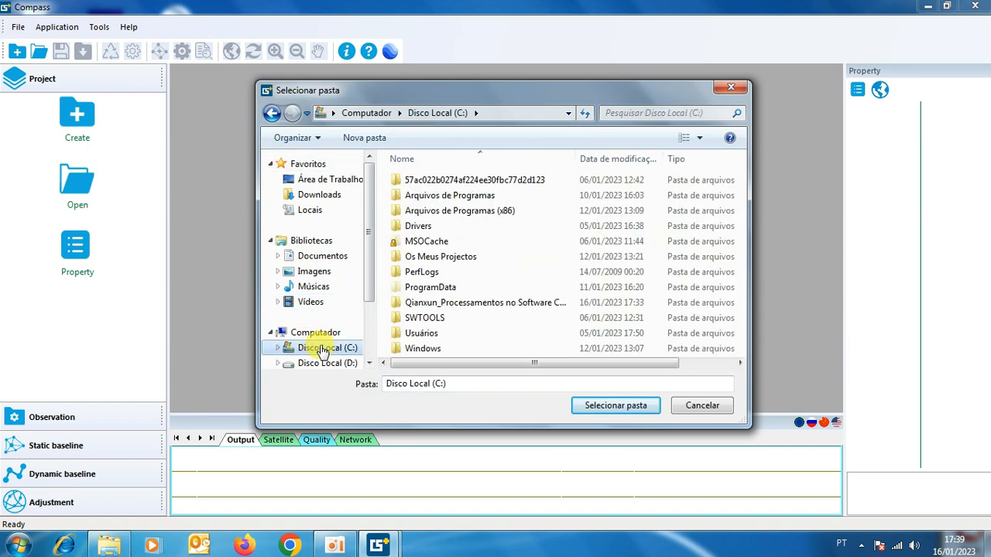
double_click(457, 308)
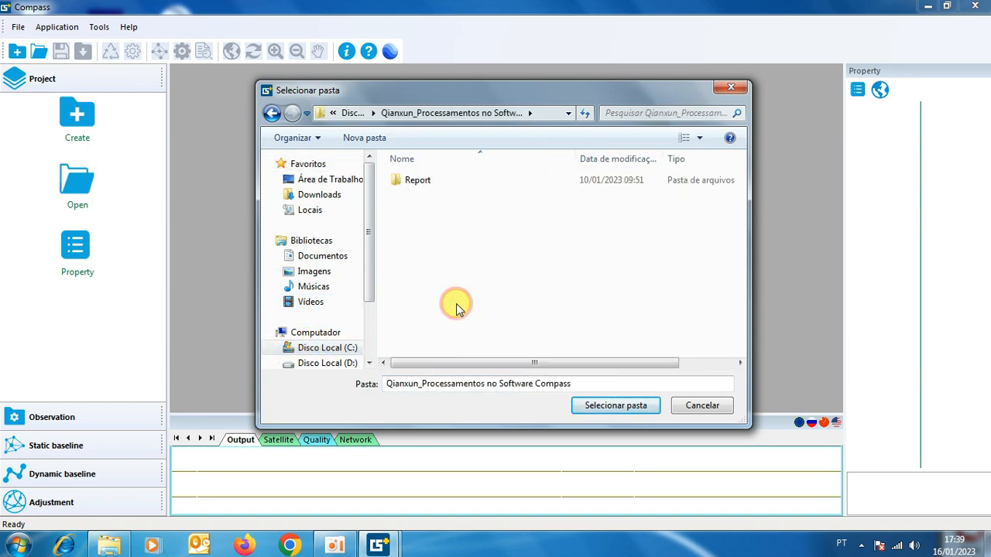
click(622, 406)
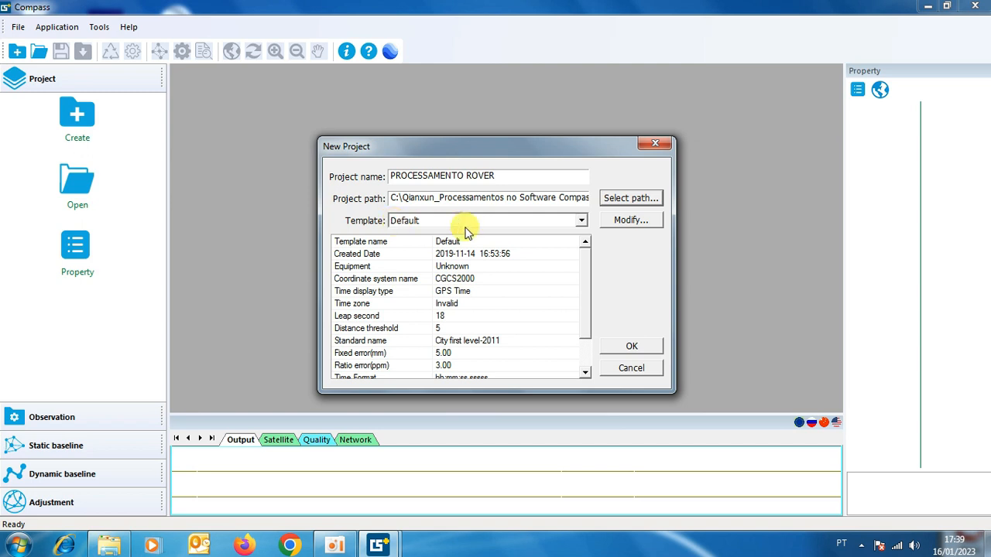
click(582, 221)
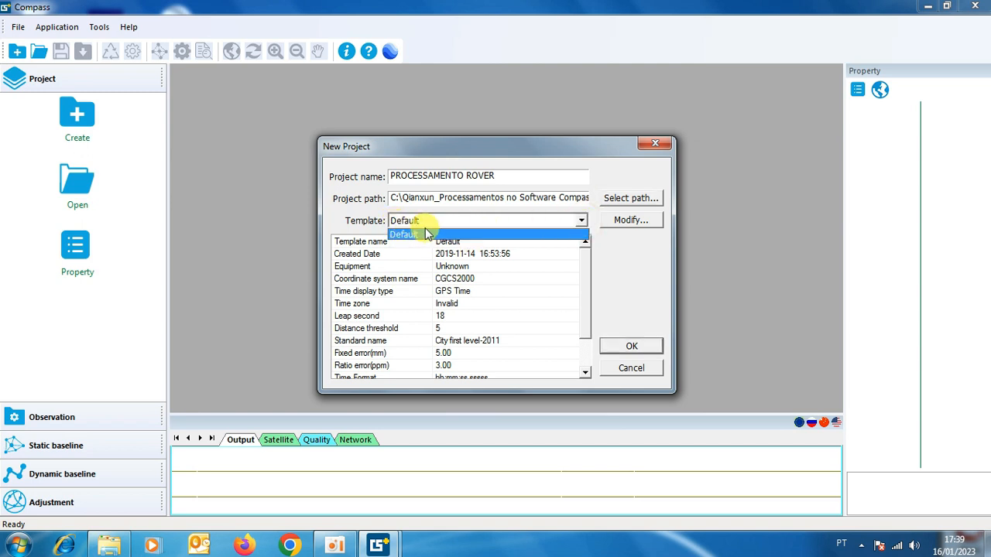
click(372, 232)
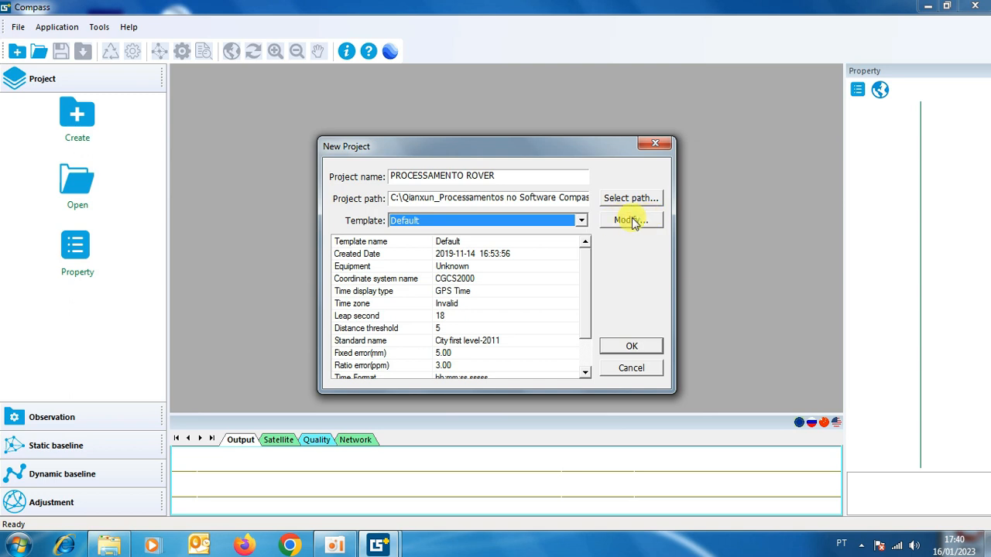
click(582, 220)
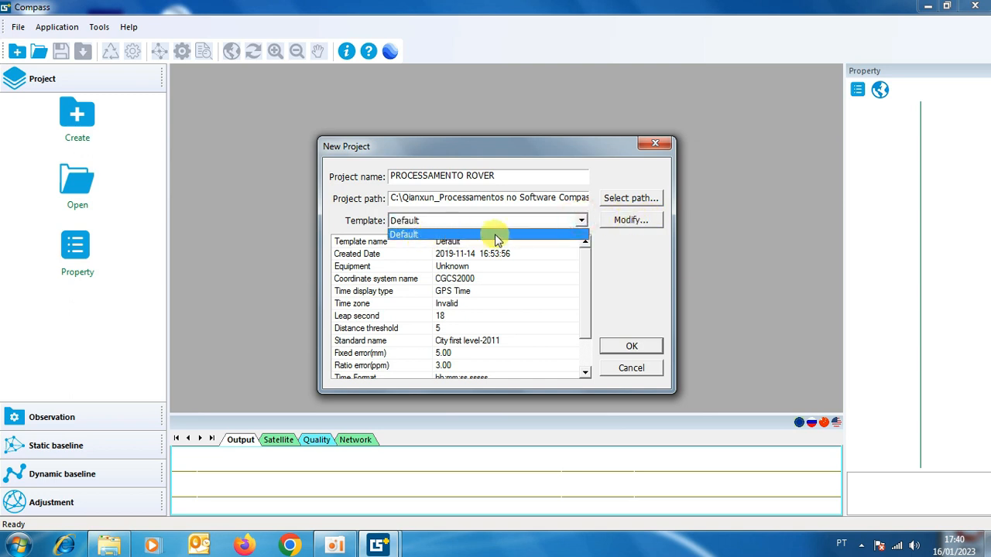
click(354, 222)
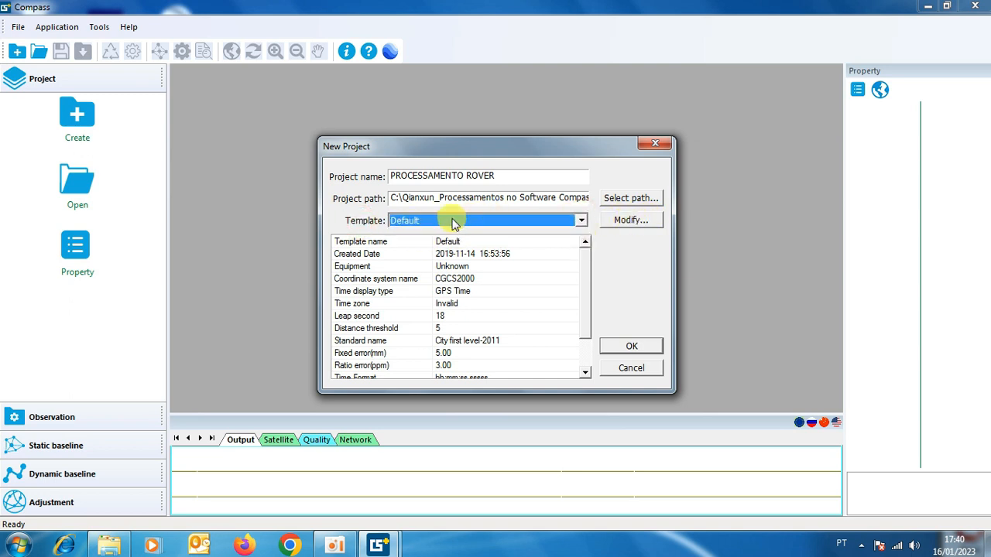
Create a new project template named SIRGAS2000 UTM FUSO 23S with SR2 as the equipment.
click(623, 222)
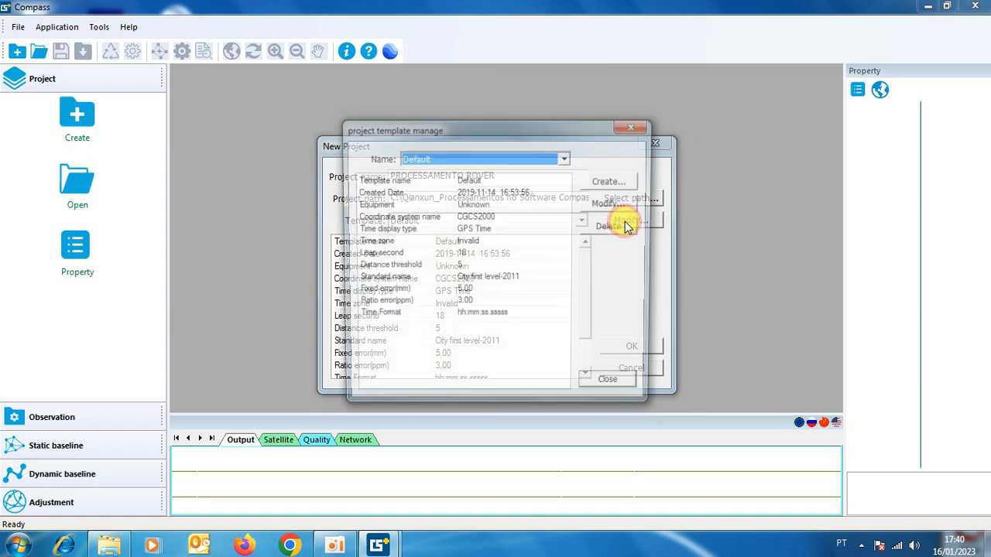
click(564, 158)
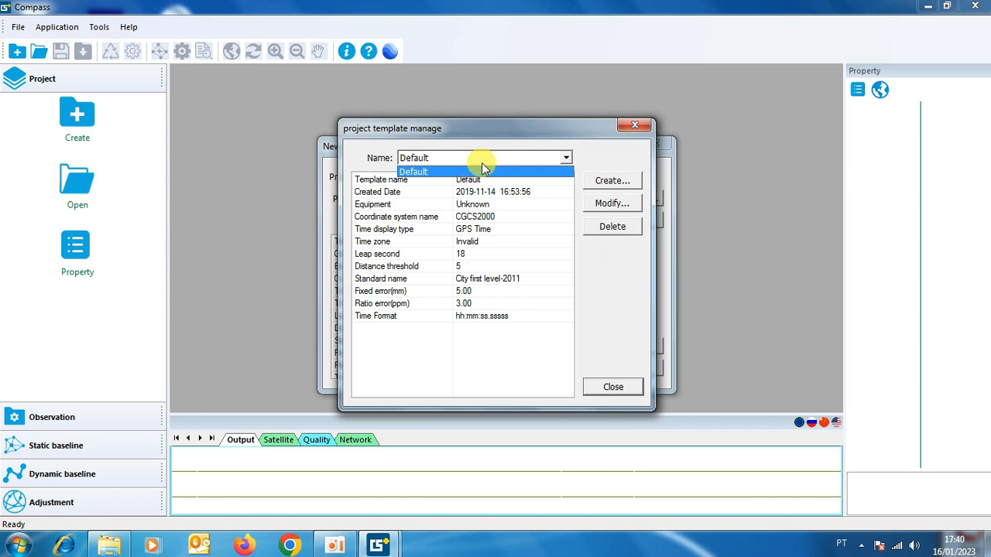
click(603, 164)
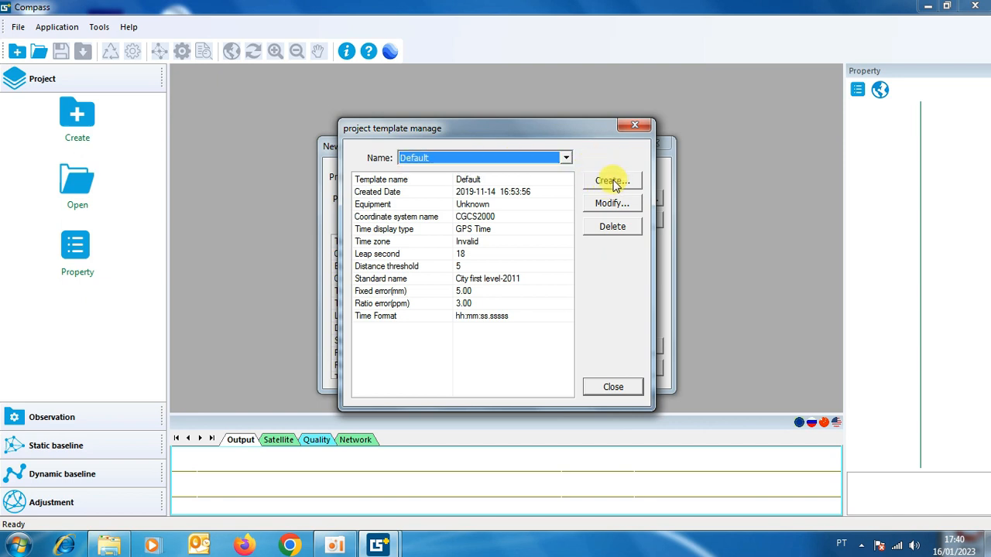
click(611, 182)
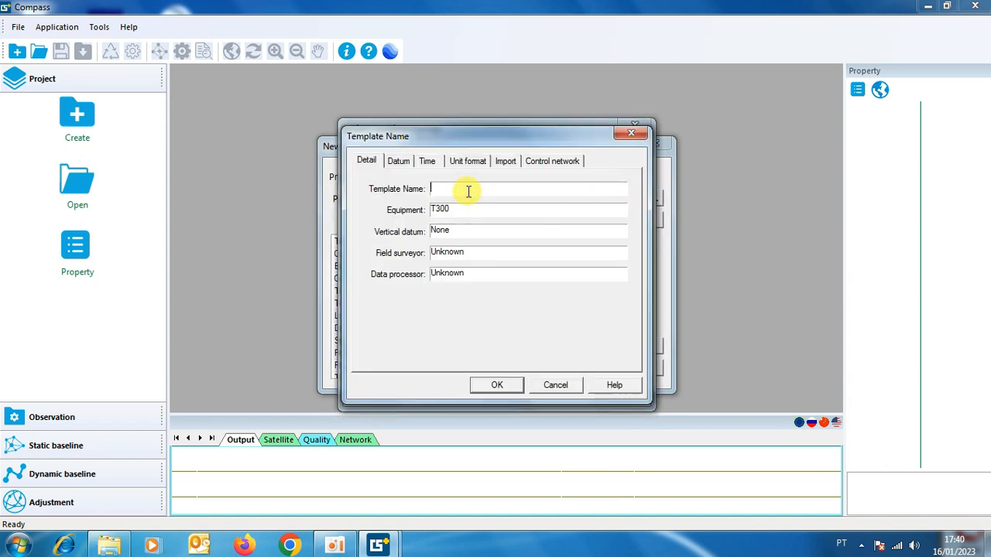
text(SIRGAS2000 UTM FUSO 23S)
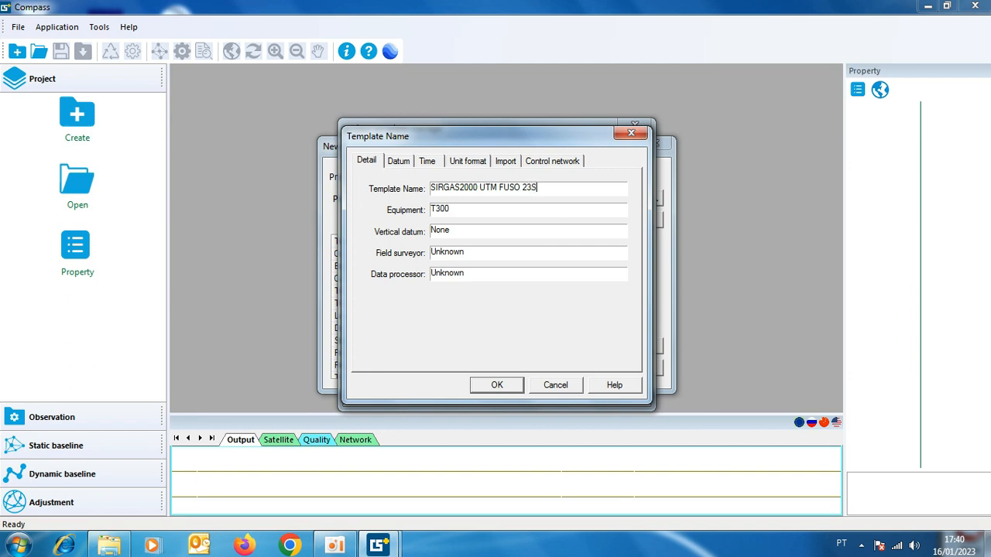
drag(458, 210, 423, 219)
text(SR2)
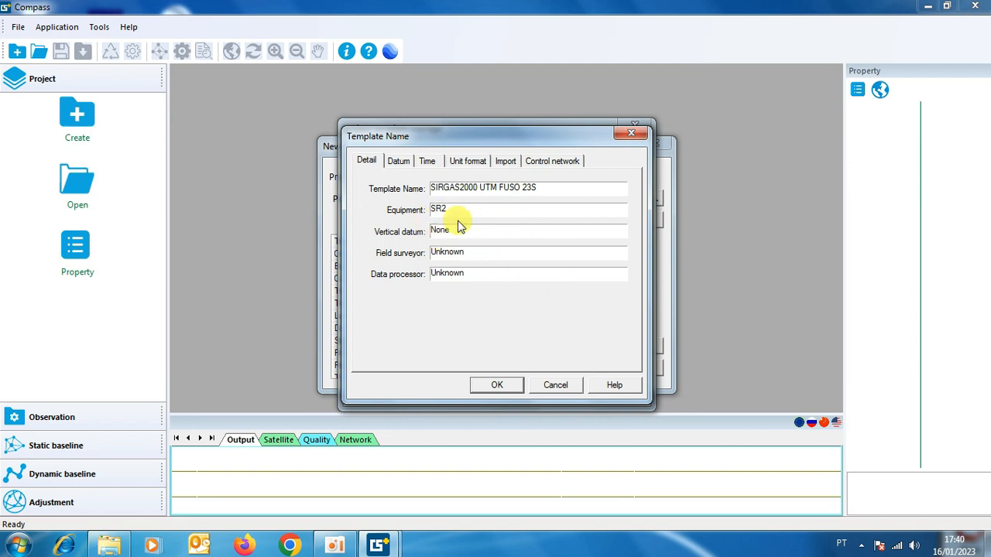
Copy the template name SIRGAS2000 UTM FUSO 23S from the template details.
click(399, 164)
click(367, 160)
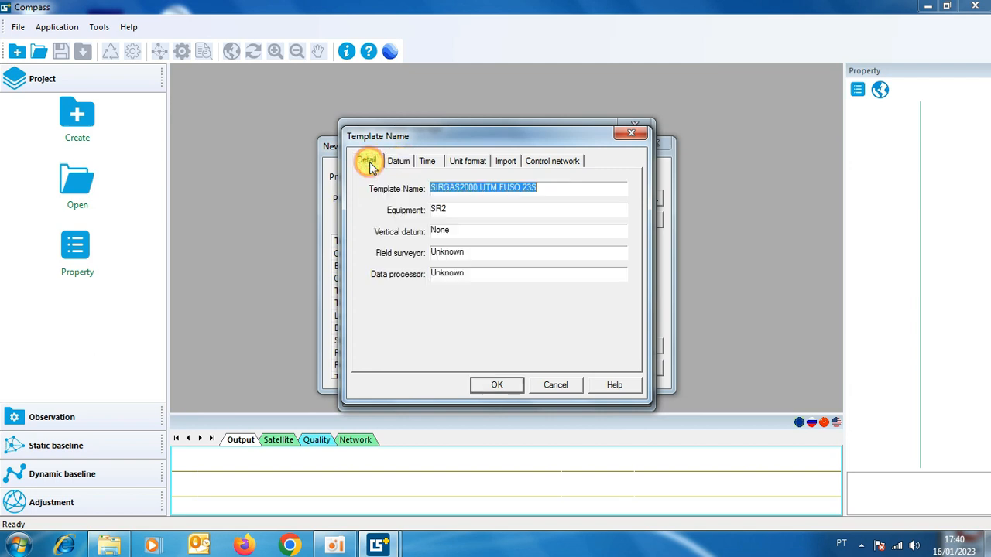
drag(550, 187, 427, 189)
key(ctrl+c)
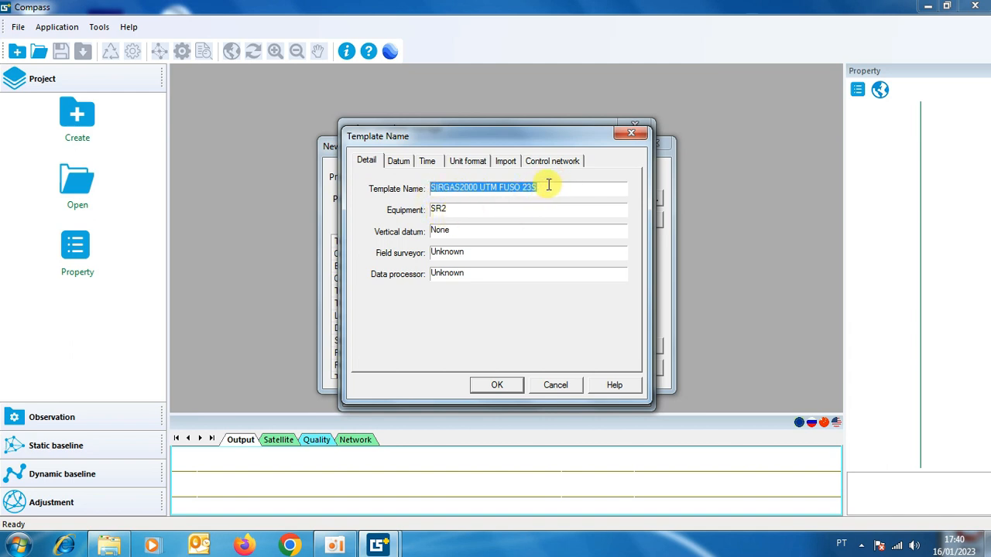
Add a new datum for the template and paste the copied SIRGAS2000 UTM FUSO 23S as its coordinate system name.
click(398, 163)
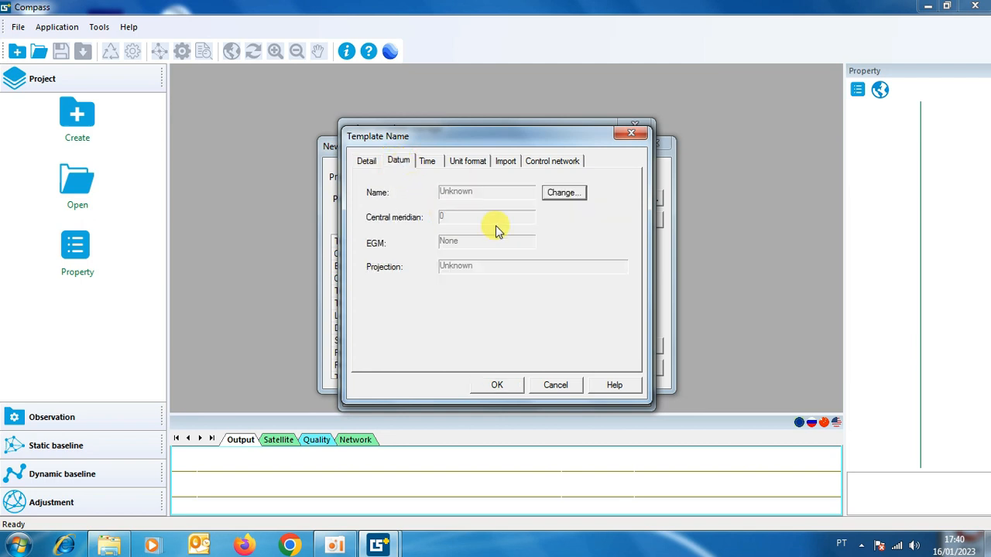
click(564, 195)
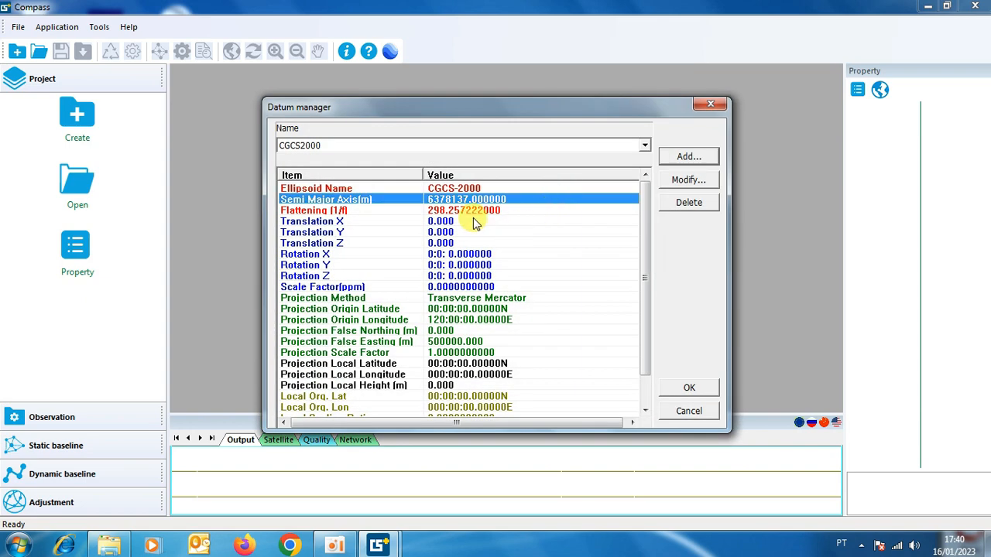
click(644, 146)
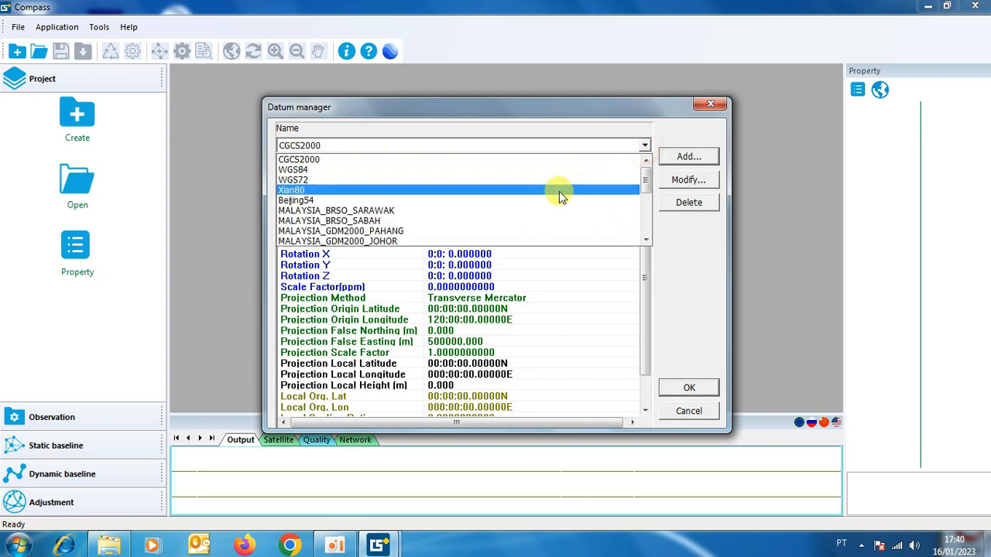
drag(645, 179, 646, 150)
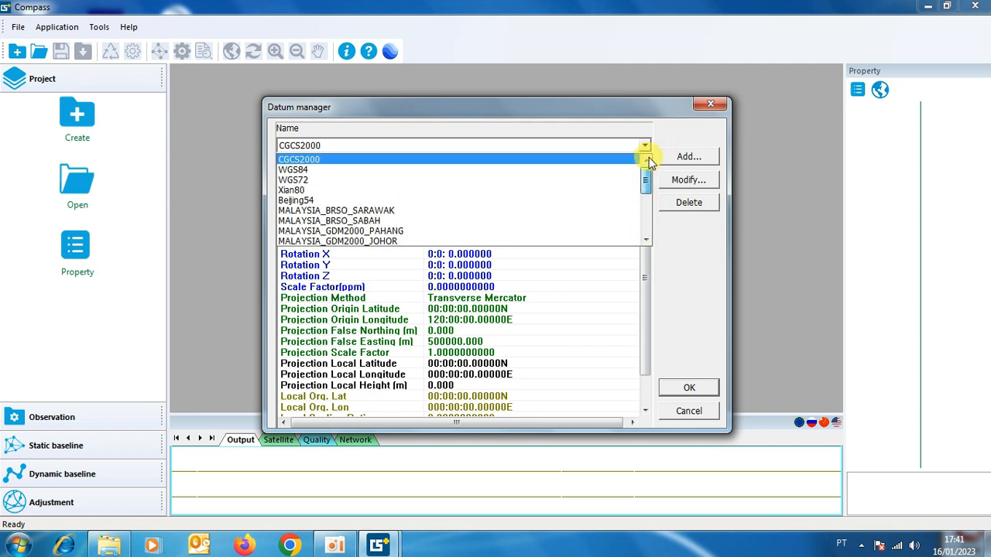
click(691, 159)
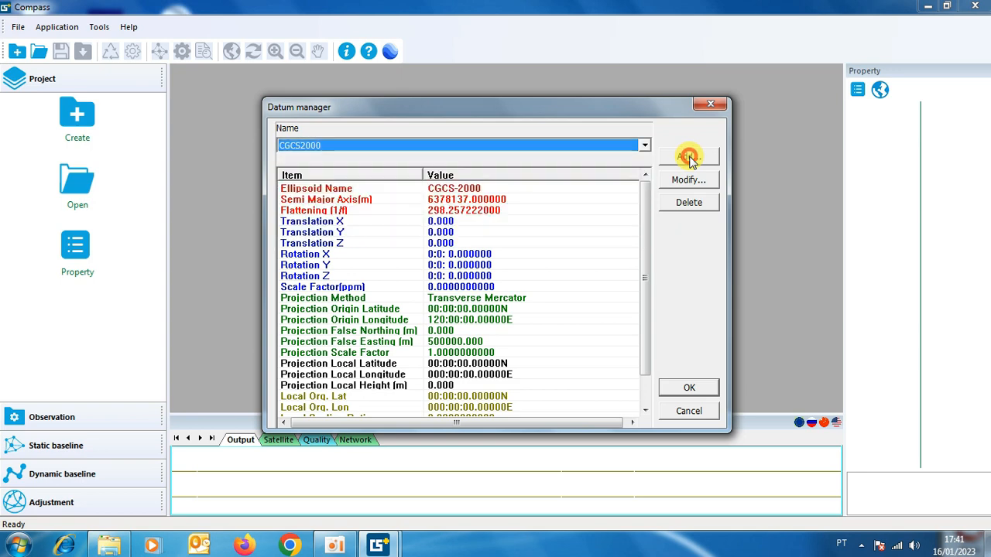
click(685, 158)
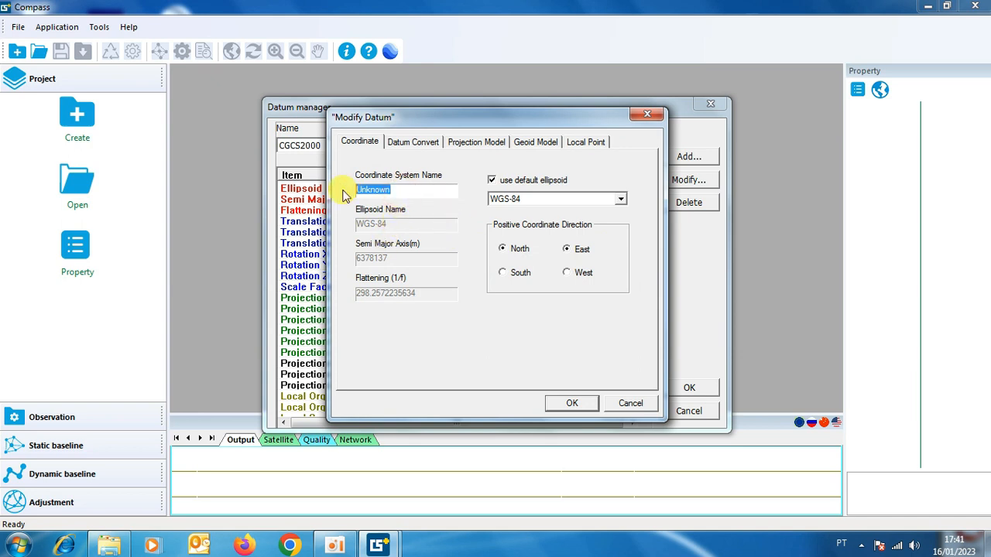
key(ctrl+v)
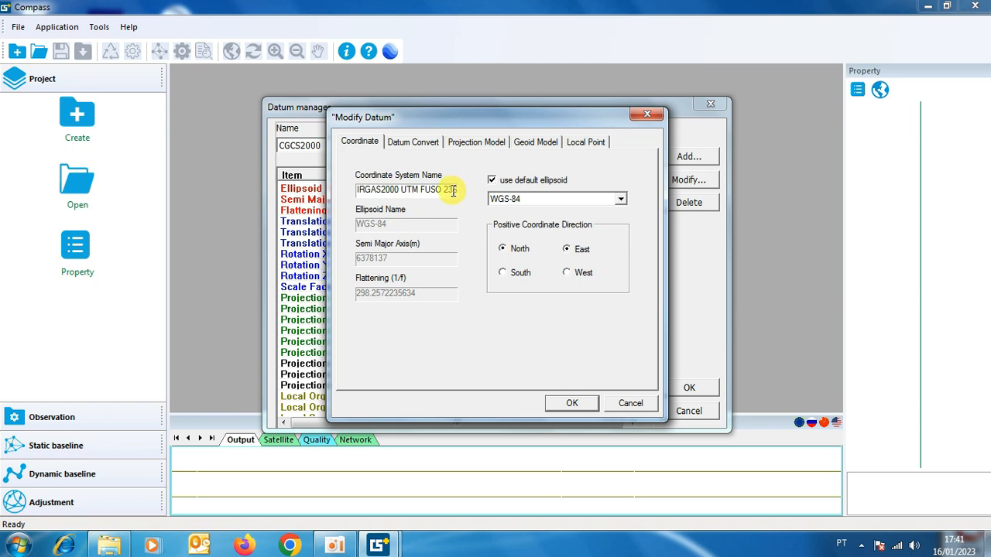
Set the new datum's default ellipsoid to GRS80.
click(620, 199)
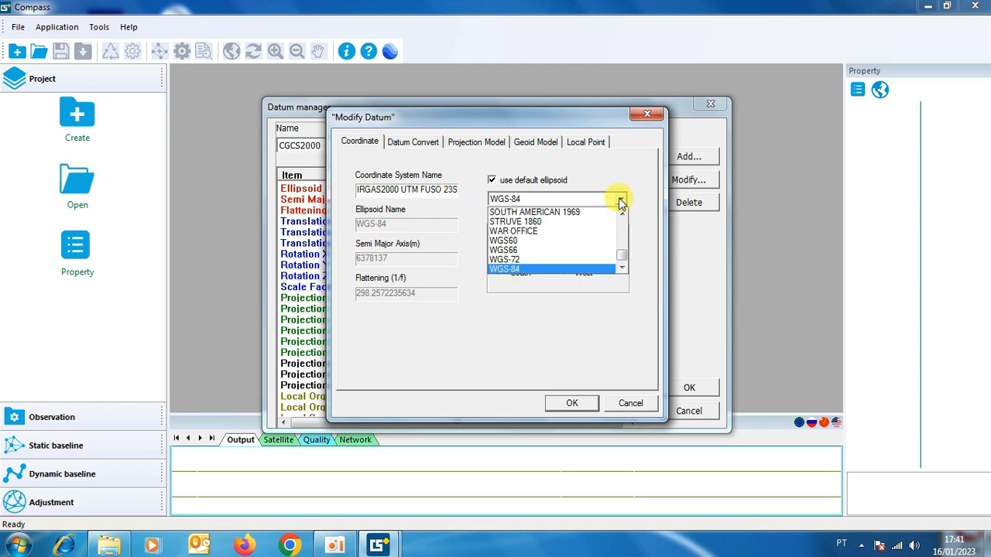
drag(623, 261, 624, 243)
click(507, 260)
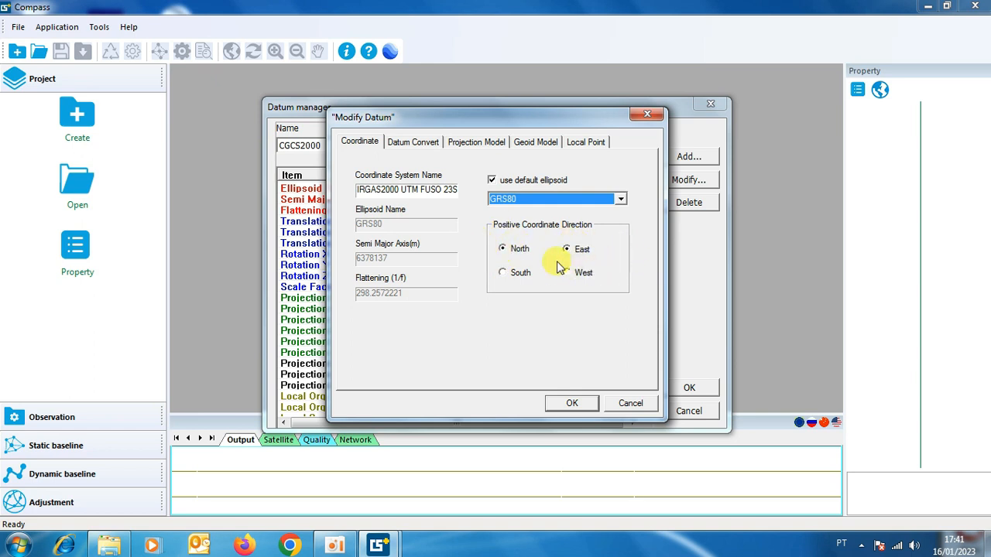
Set the datum's projection model to UTM with the South hemisphere and zone 23.
click(425, 144)
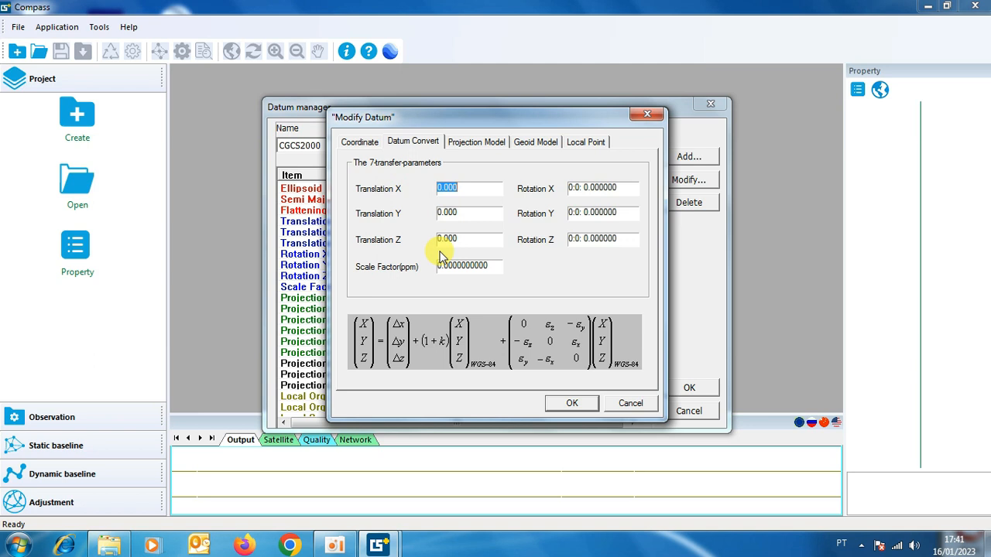
click(474, 143)
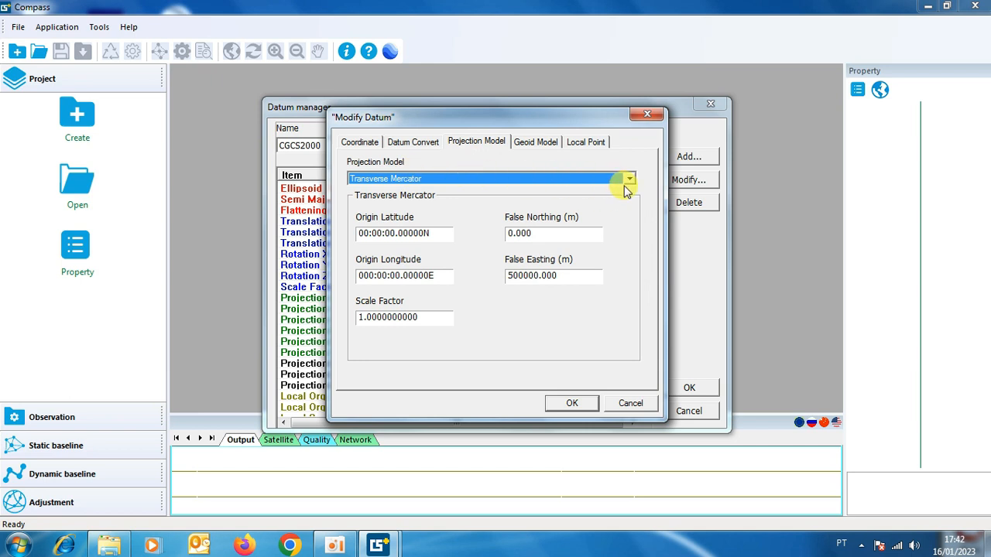
click(630, 180)
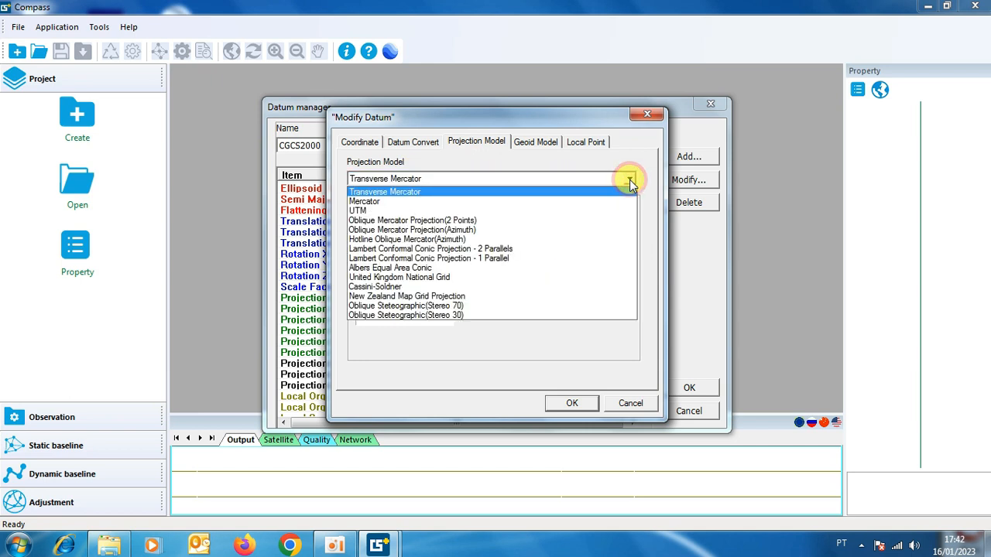
click(374, 210)
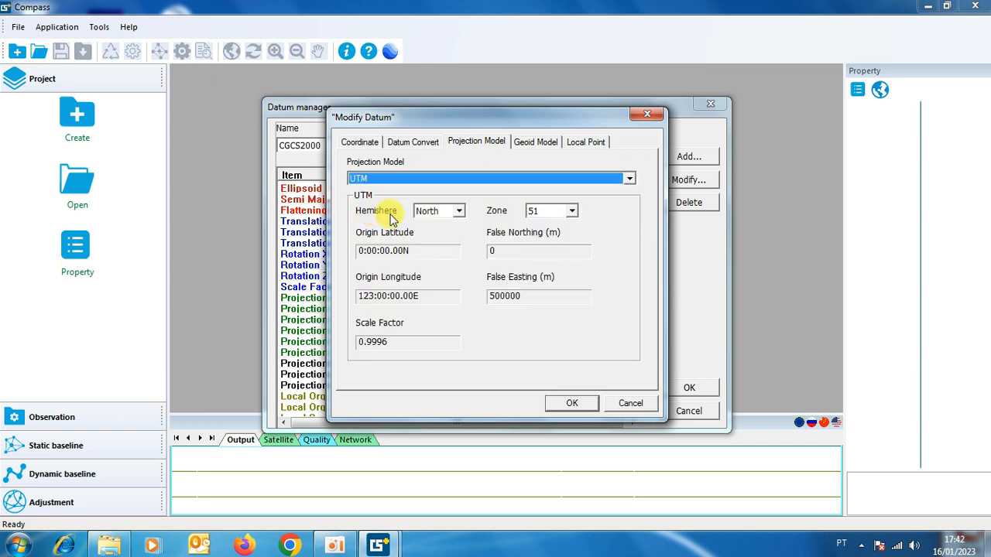
click(458, 211)
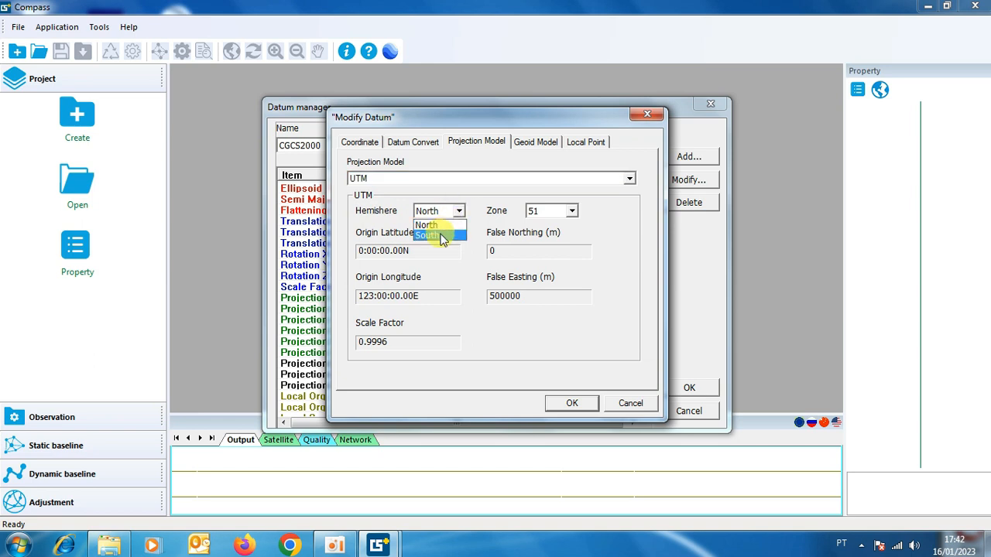
click(440, 235)
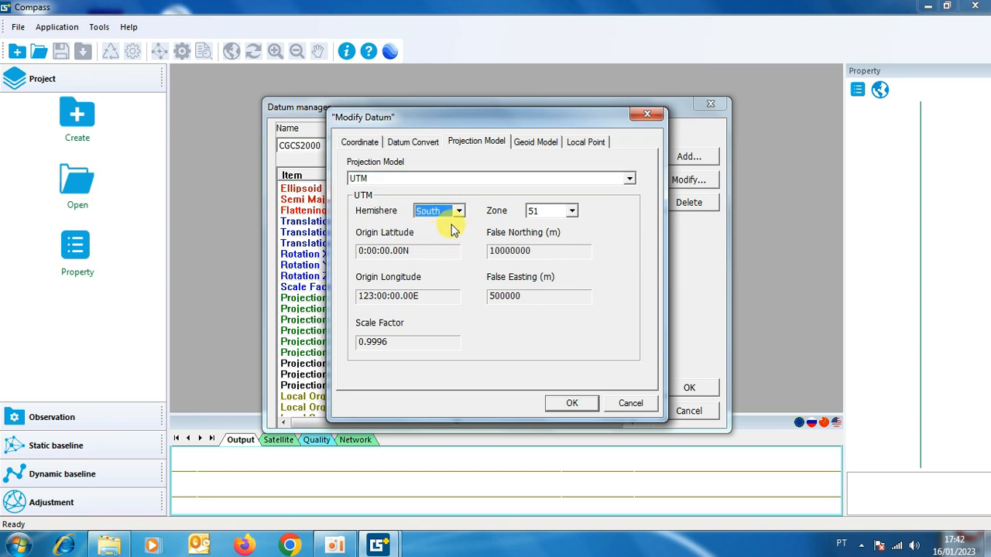
click(571, 209)
scroll(567, 242, up, 5)
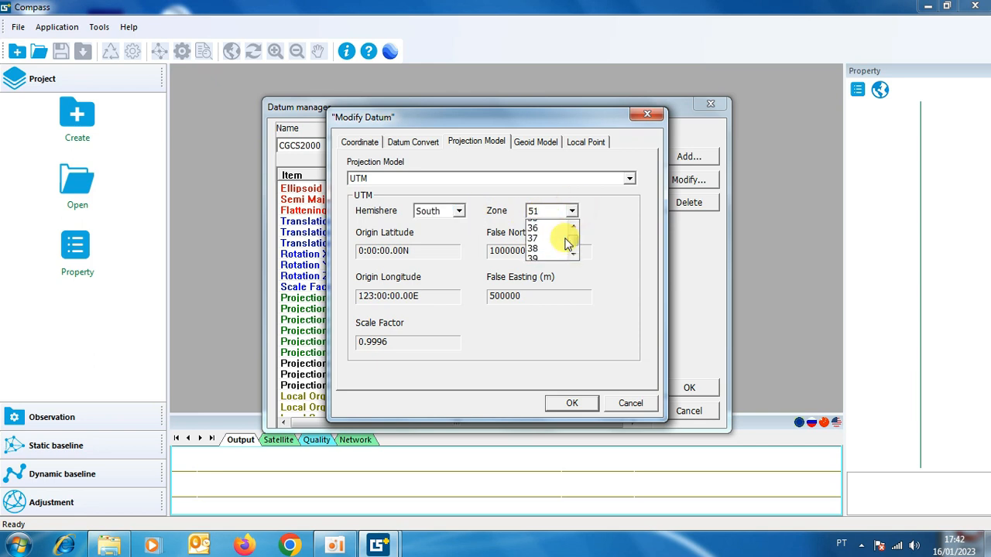
scroll(566, 245, up, 3)
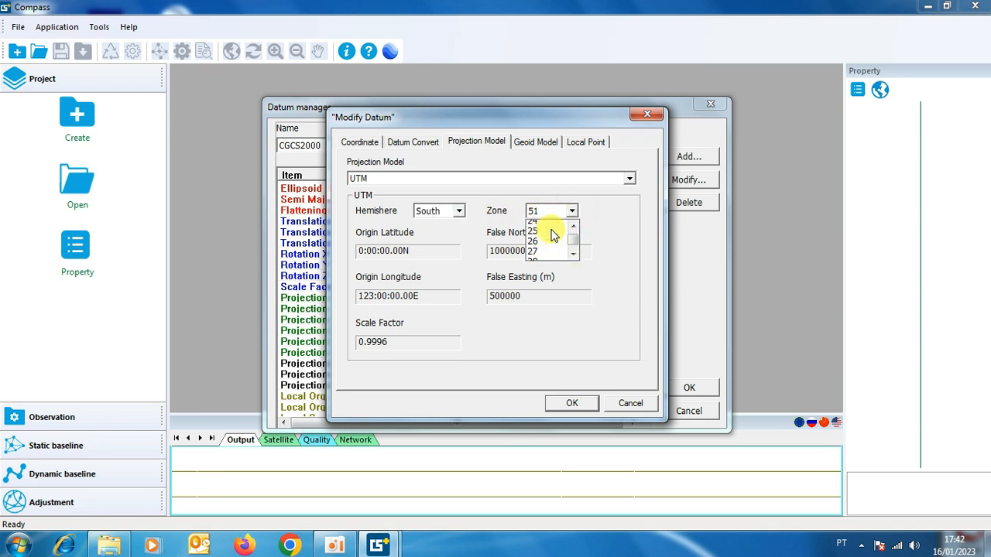
scroll(542, 238, up, 1)
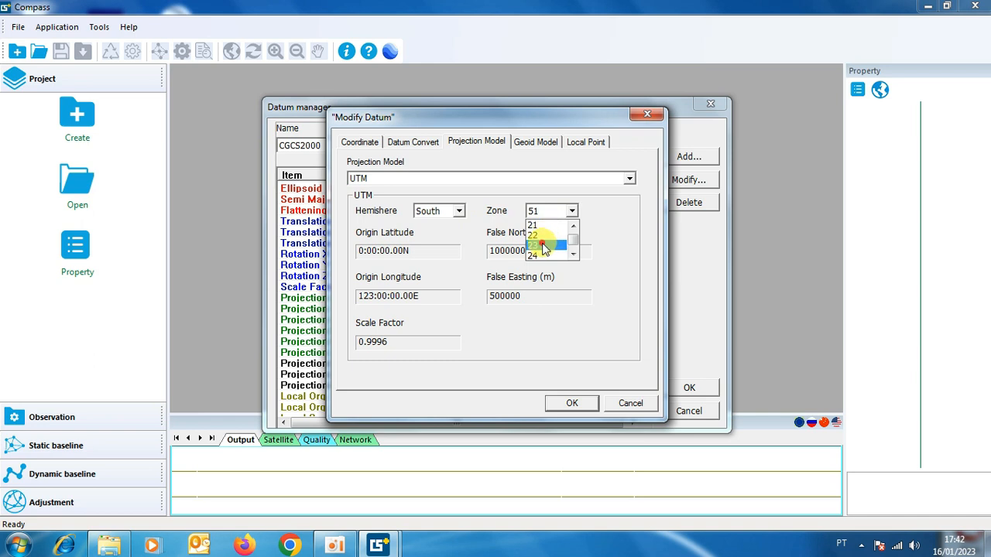
click(544, 246)
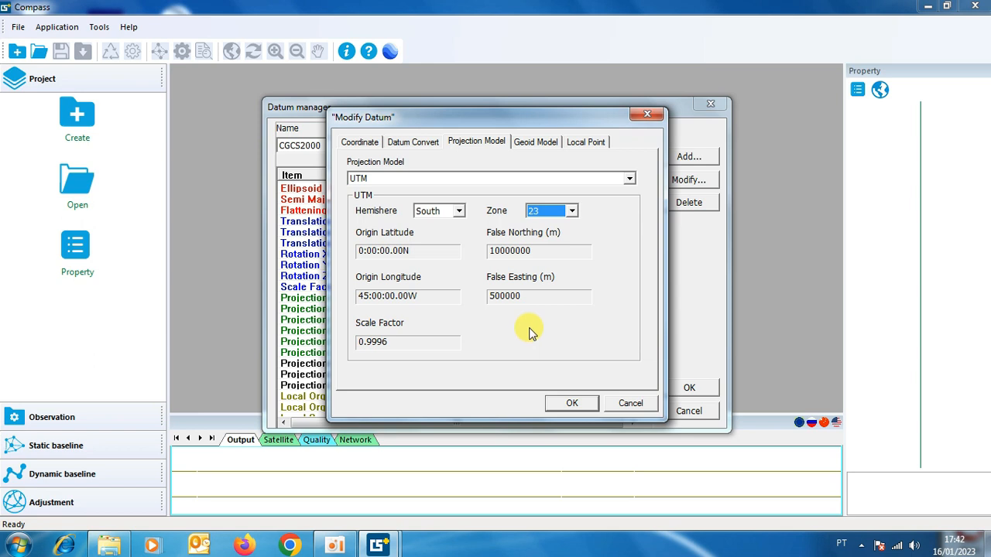
Review the datum's geoid, projection, conversion and coordinate settings, and save the new datum.
click(534, 142)
click(474, 141)
click(412, 142)
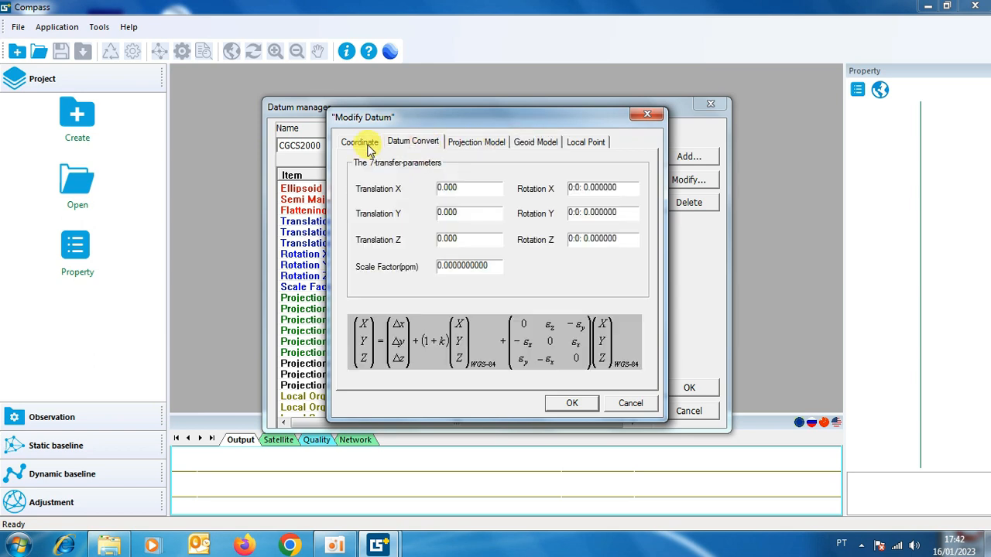
click(360, 142)
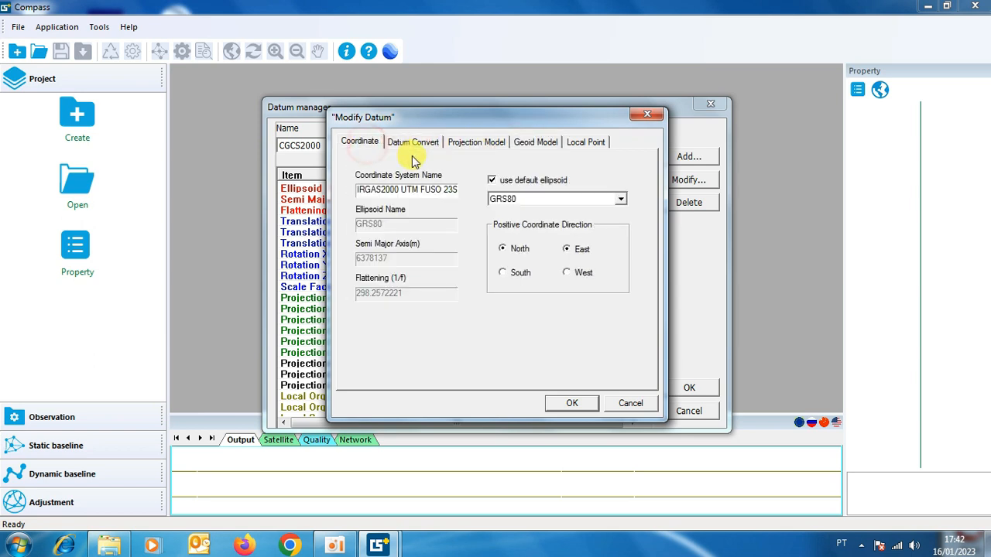
click(572, 404)
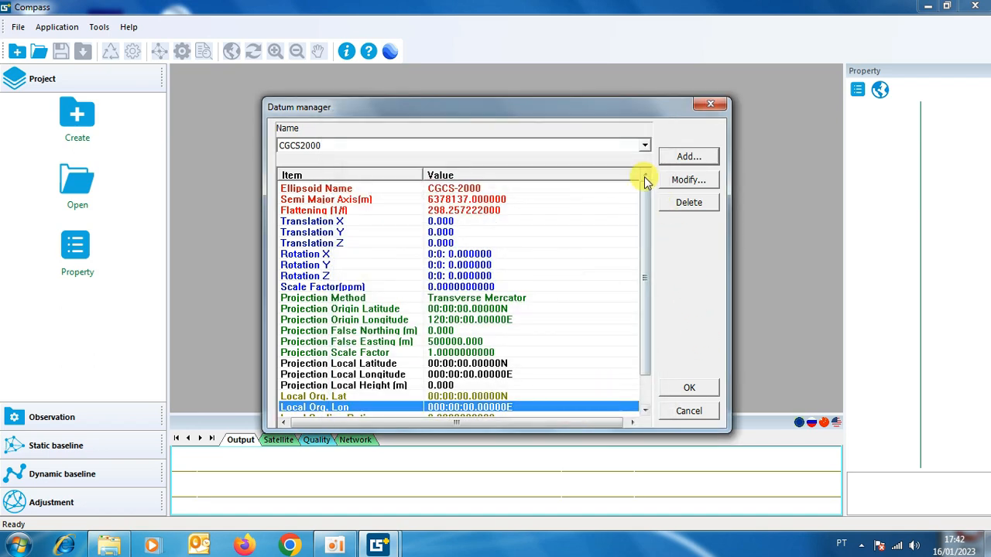
Select the SIRGAS2000 UTM FUSO 23S datum in the datum manager.
click(644, 145)
drag(645, 182, 655, 216)
click(411, 241)
click(406, 243)
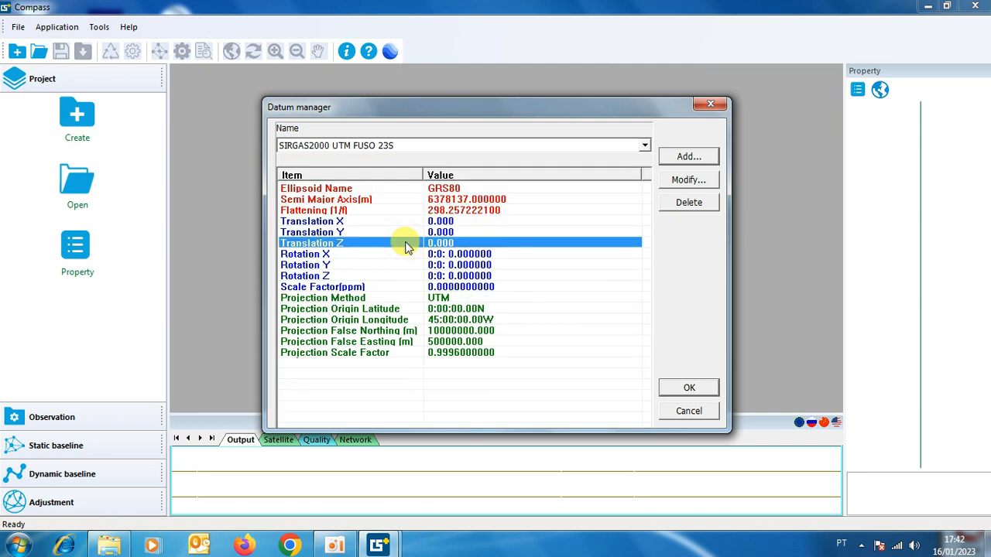
Assign the SIRGAS2000 UTM FUSO 23S datum to the new project template, save the template and leave the template manager.
click(644, 147)
click(511, 238)
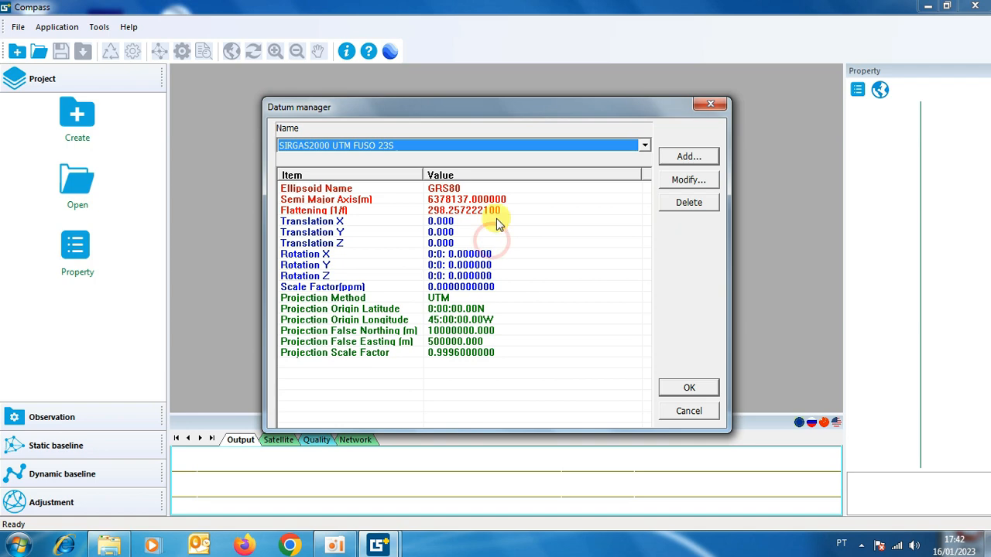
click(688, 389)
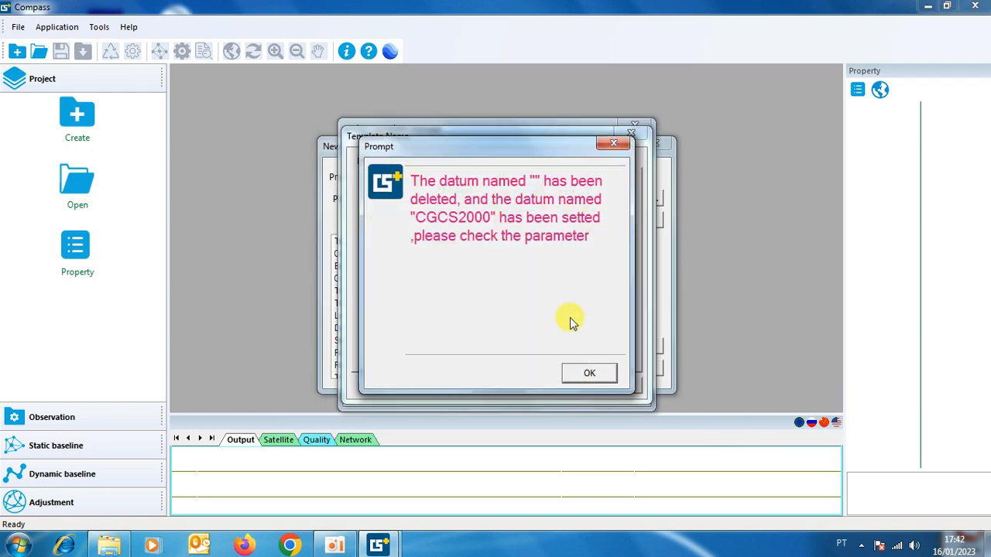
click(589, 376)
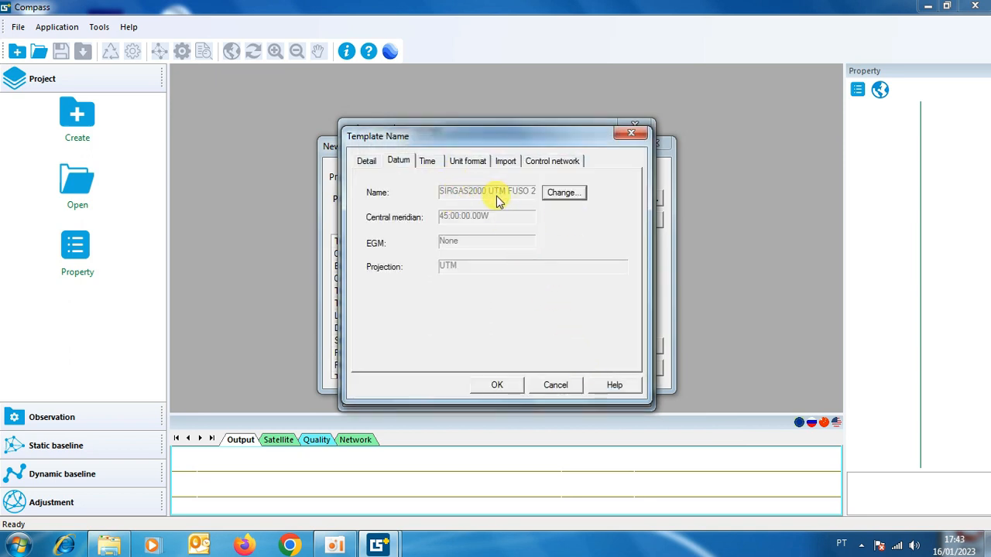
click(496, 385)
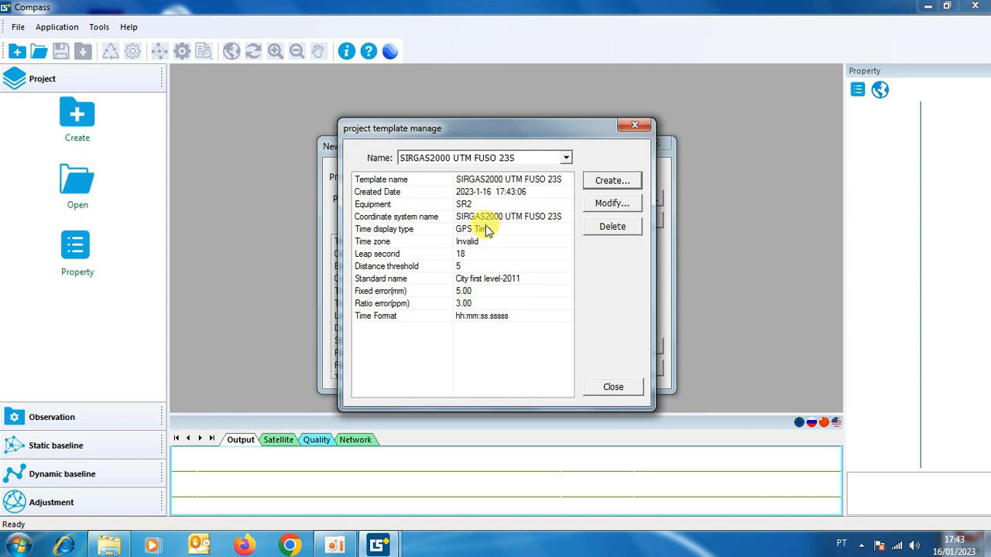
click(566, 158)
click(565, 157)
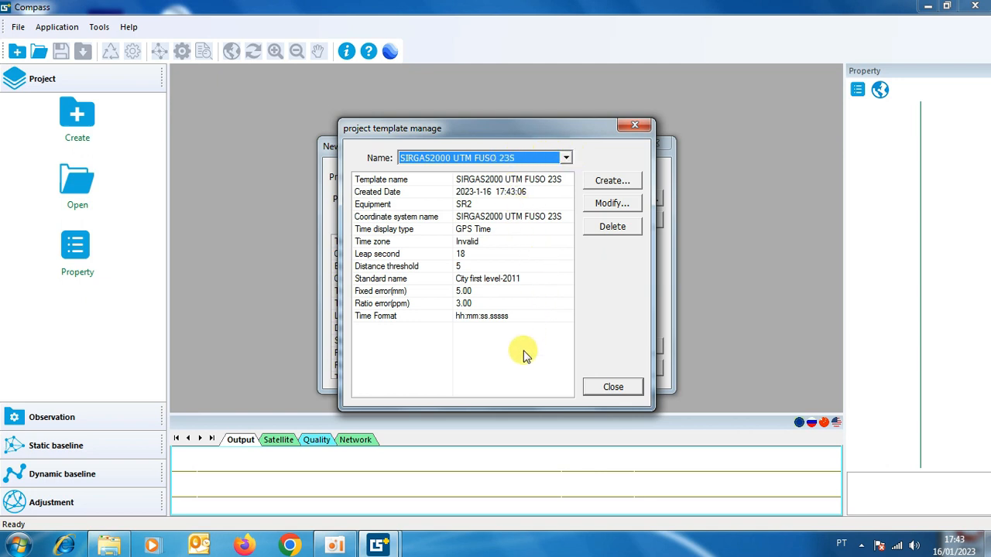
click(612, 387)
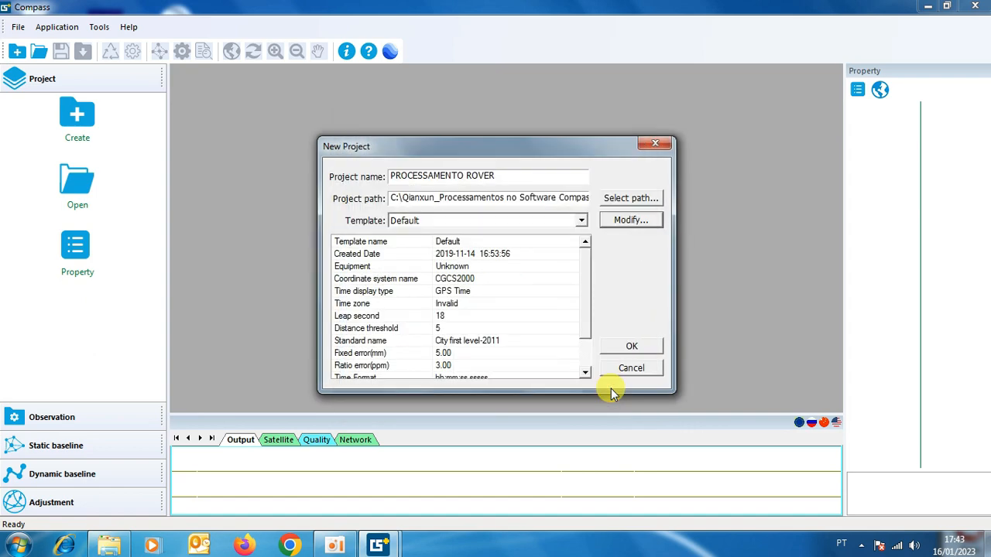
Create the PROCESSAMENTO ROVER project with the SIRGAS2000 UTM FUSO 23S template and save it.
click(581, 221)
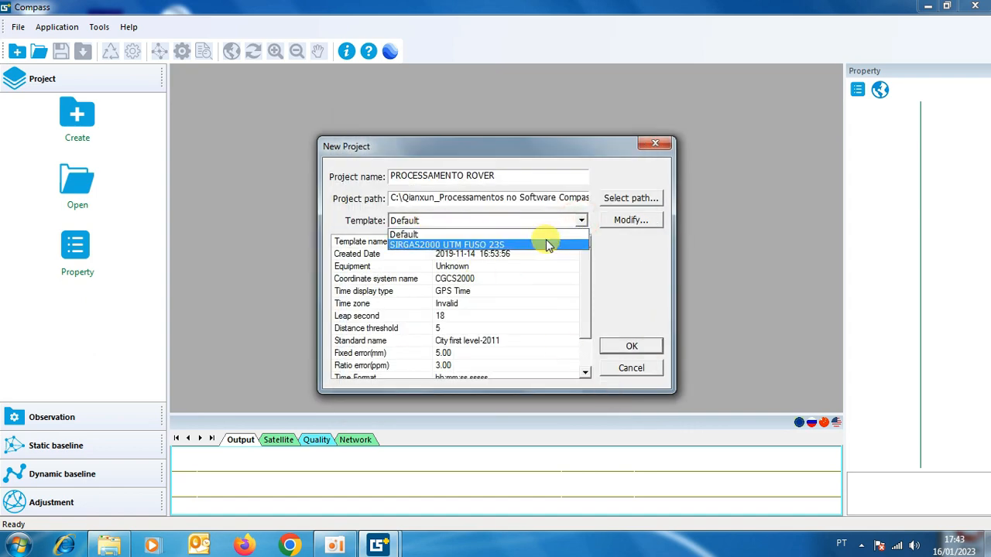
click(511, 244)
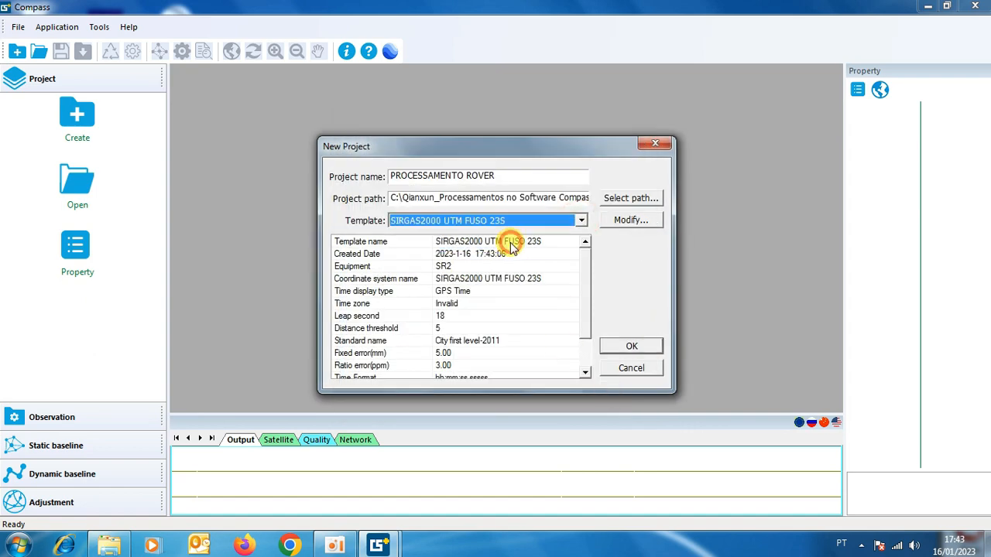
click(631, 345)
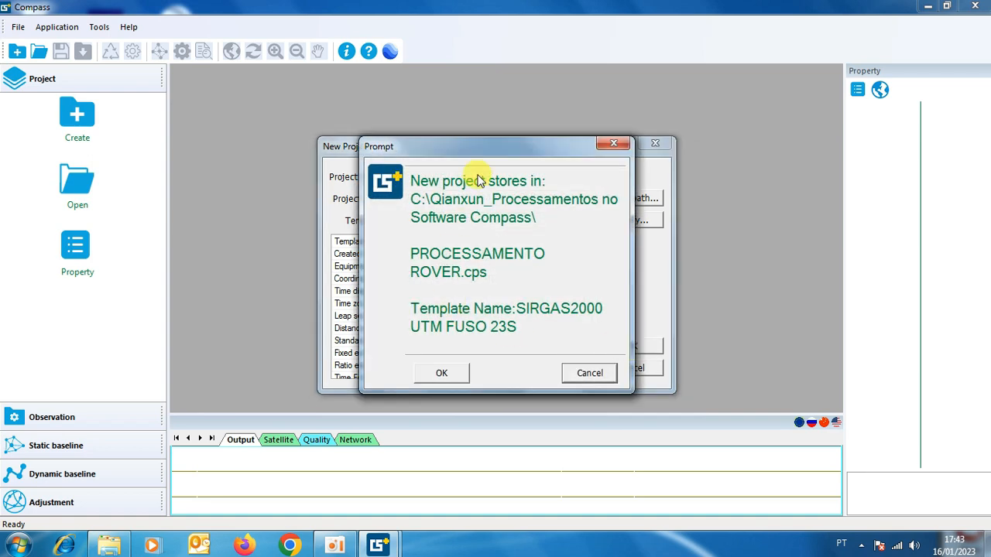
click(443, 374)
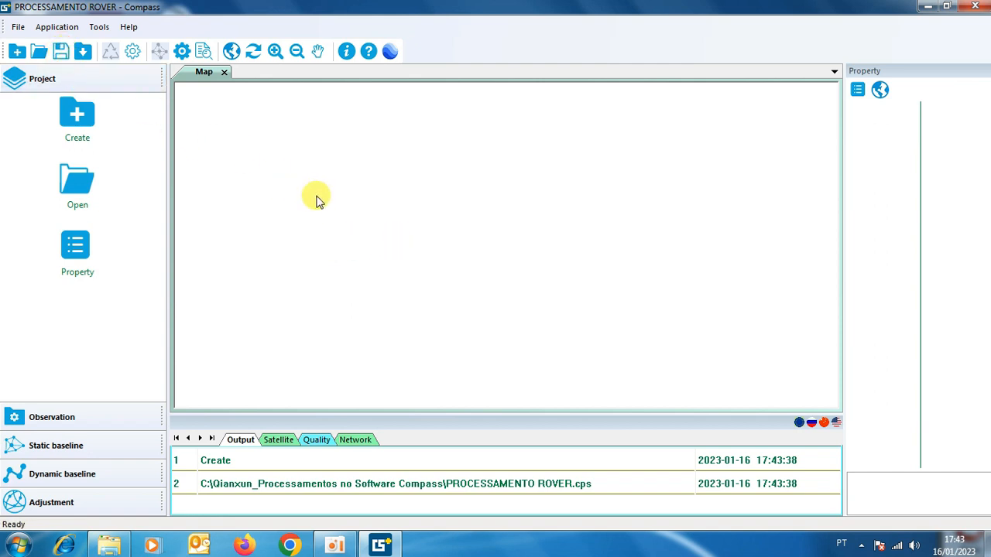
click(62, 50)
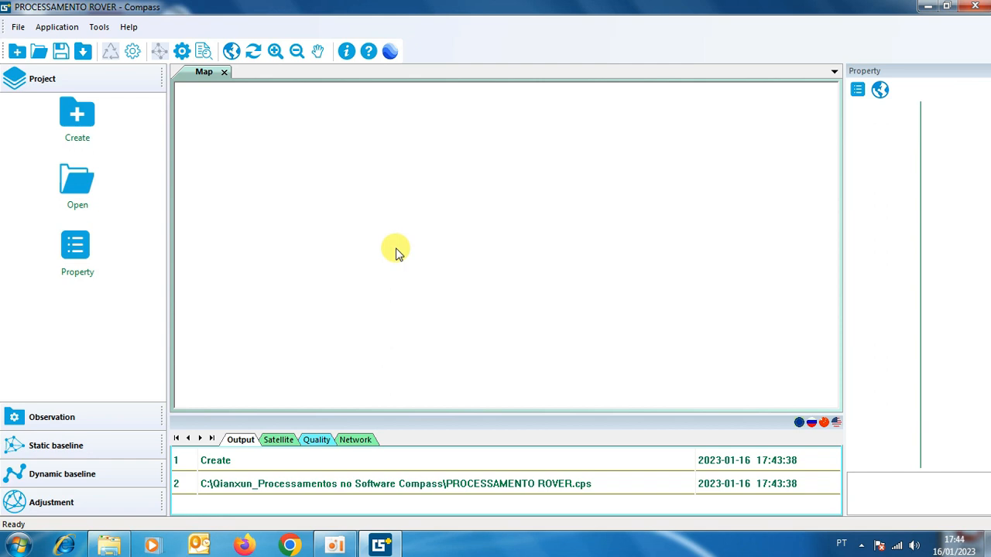
Set the minimum time in the static baseline processing import rules to 1 minute.
click(62, 418)
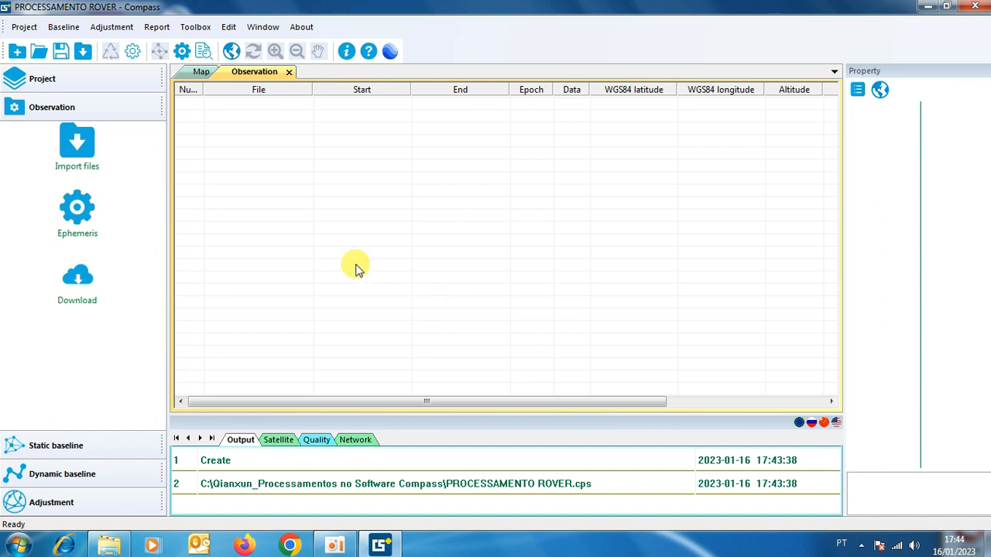
click(68, 447)
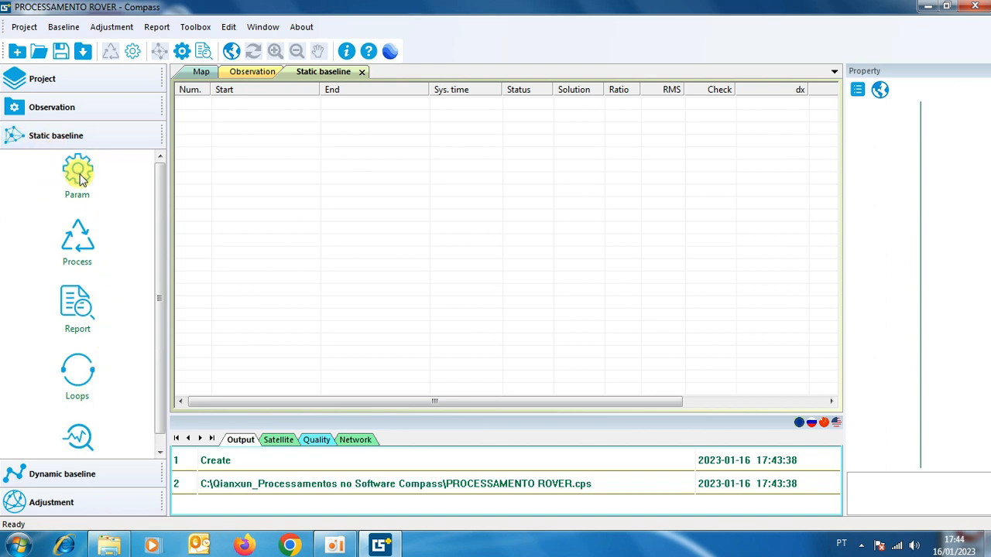
click(79, 175)
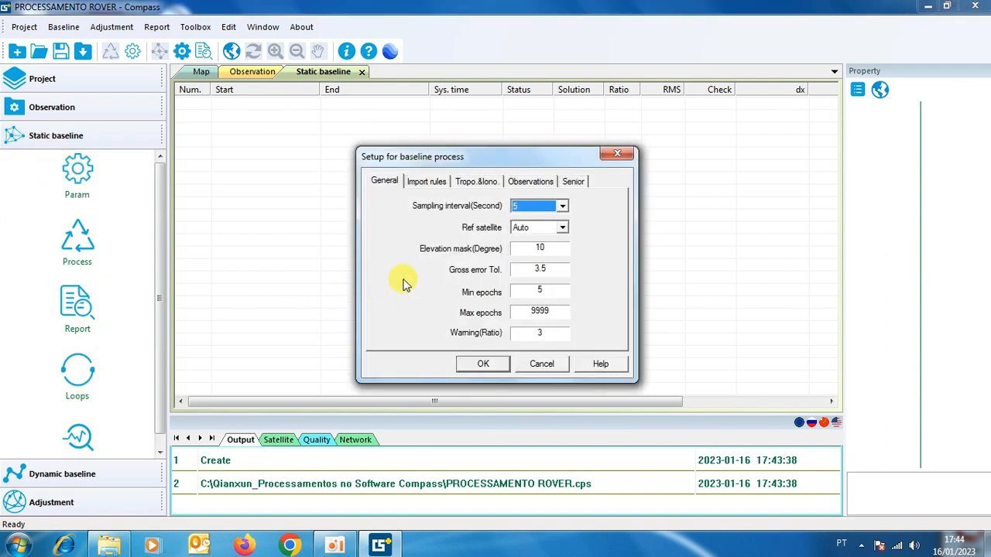
click(428, 186)
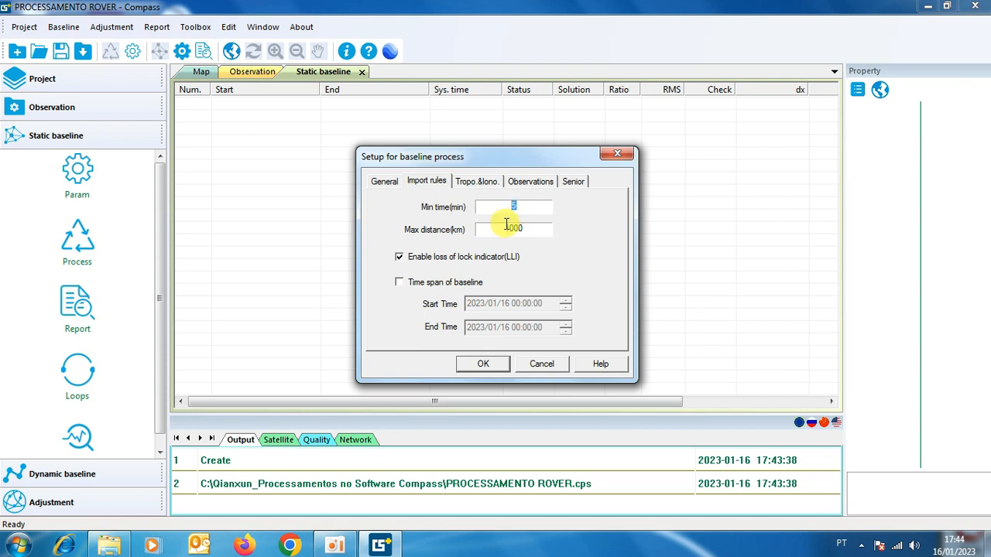
text(1)
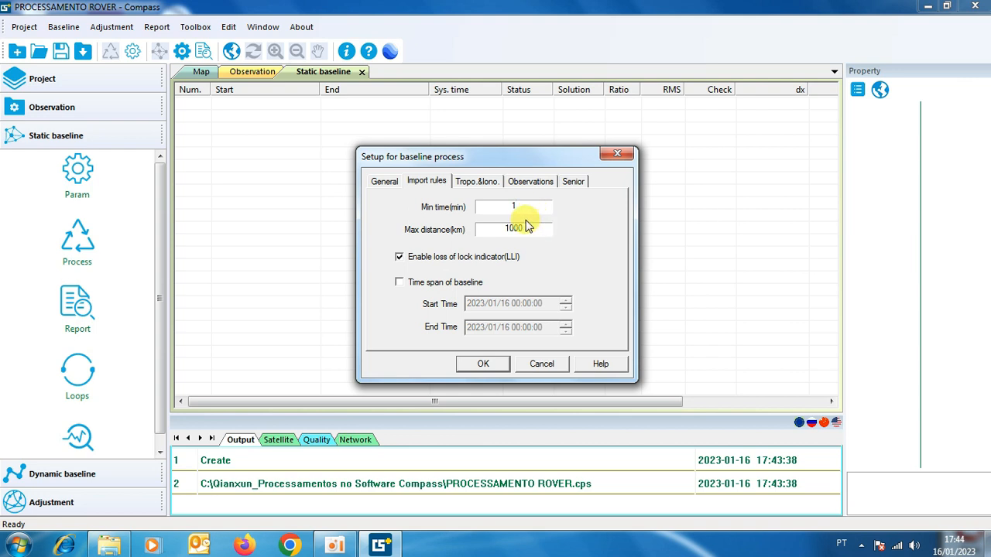
Set the baseline sampling interval to 1 second, gross error tolerance to 10 and minimum epochs to 2, and apply the settings.
click(383, 183)
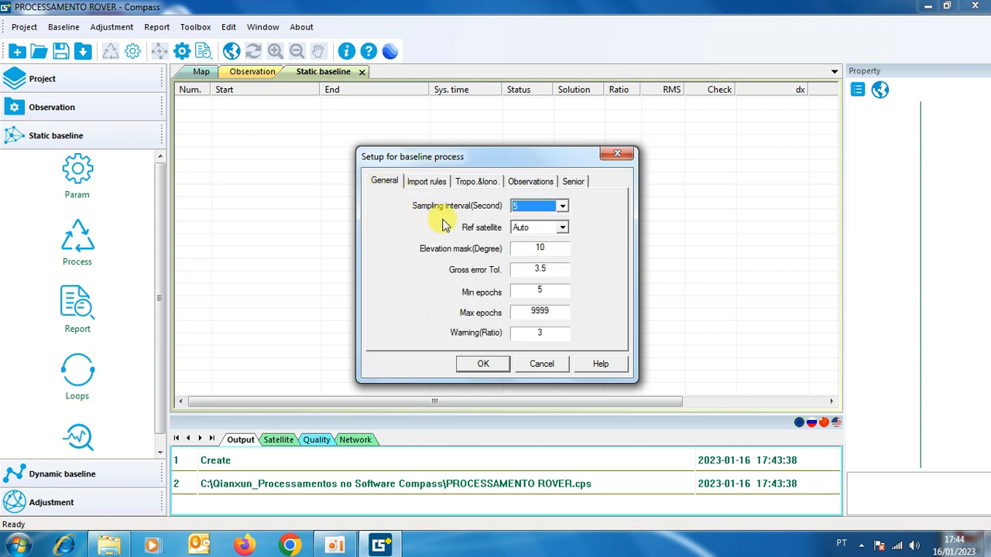
click(563, 207)
click(525, 267)
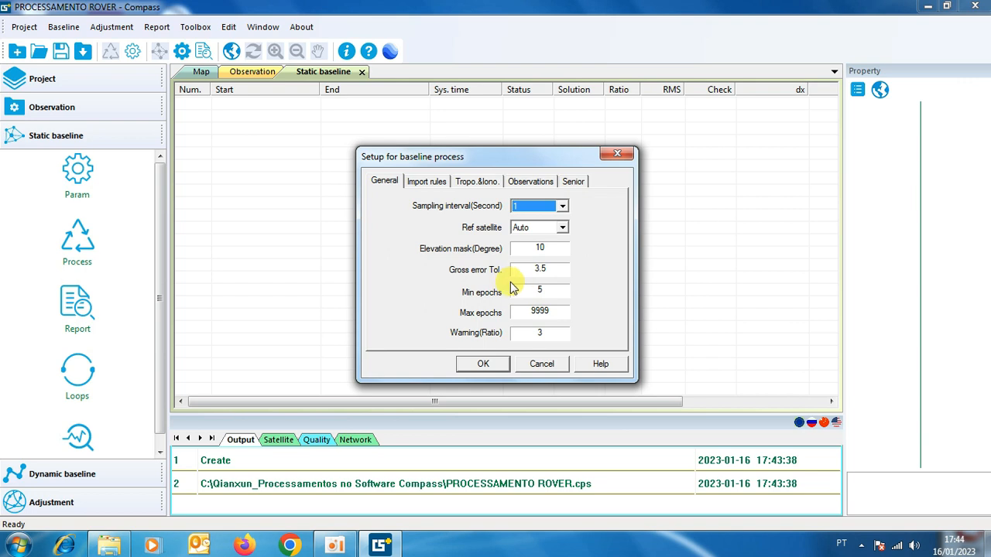
double_click(547, 268)
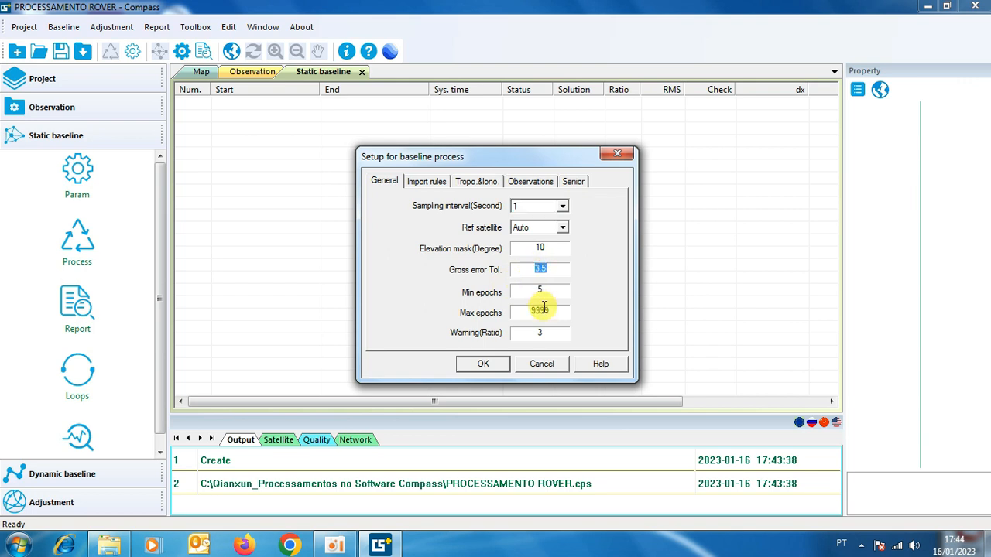
text(10)
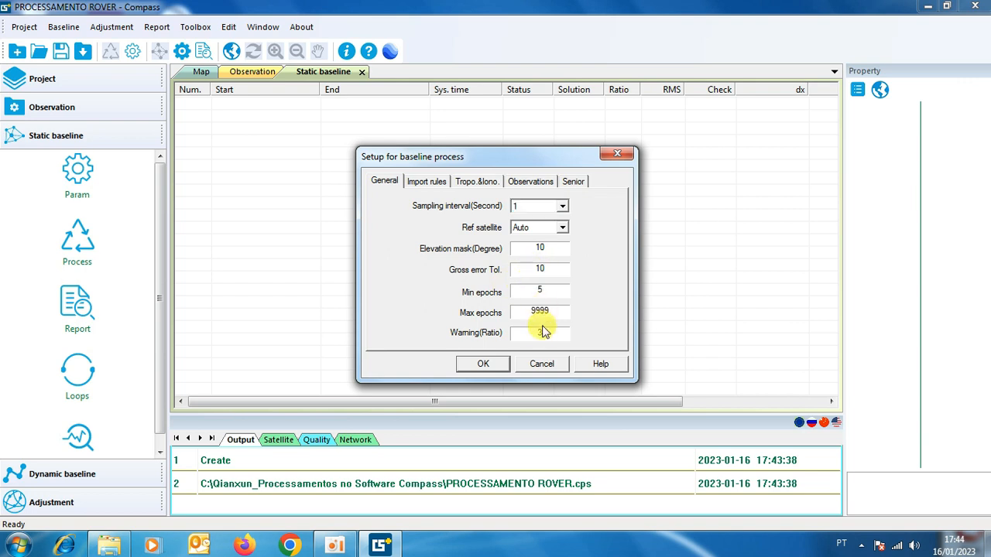
click(539, 290)
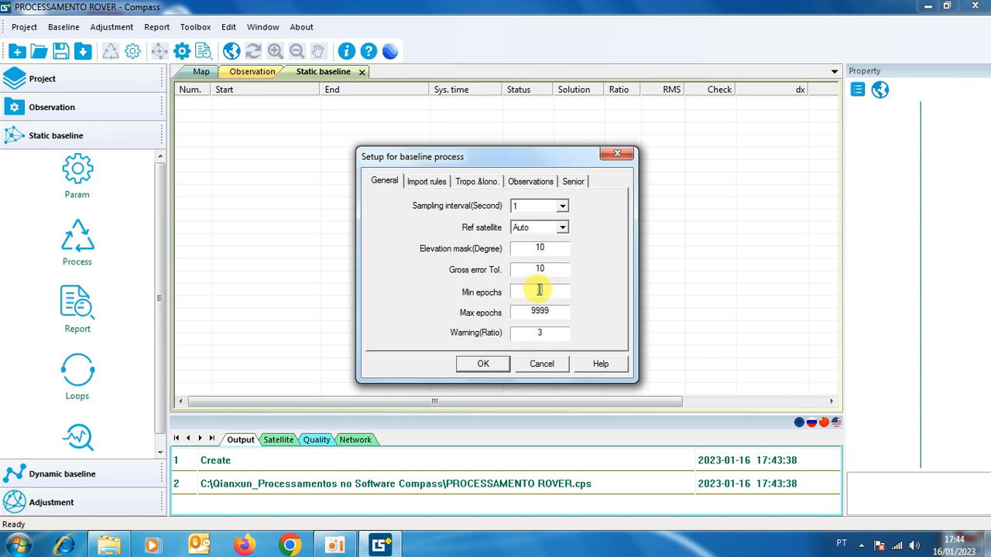
text(2)
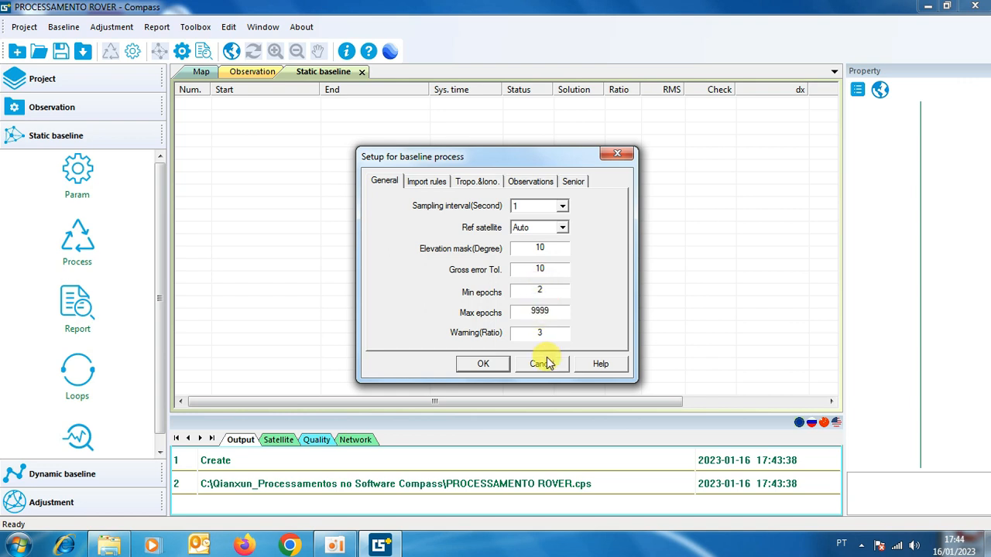
click(488, 369)
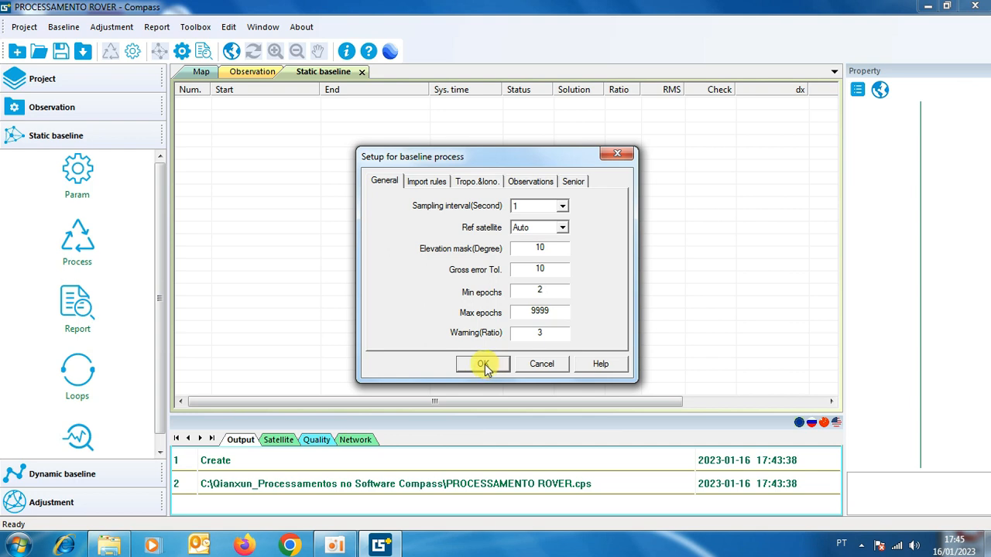
click(483, 364)
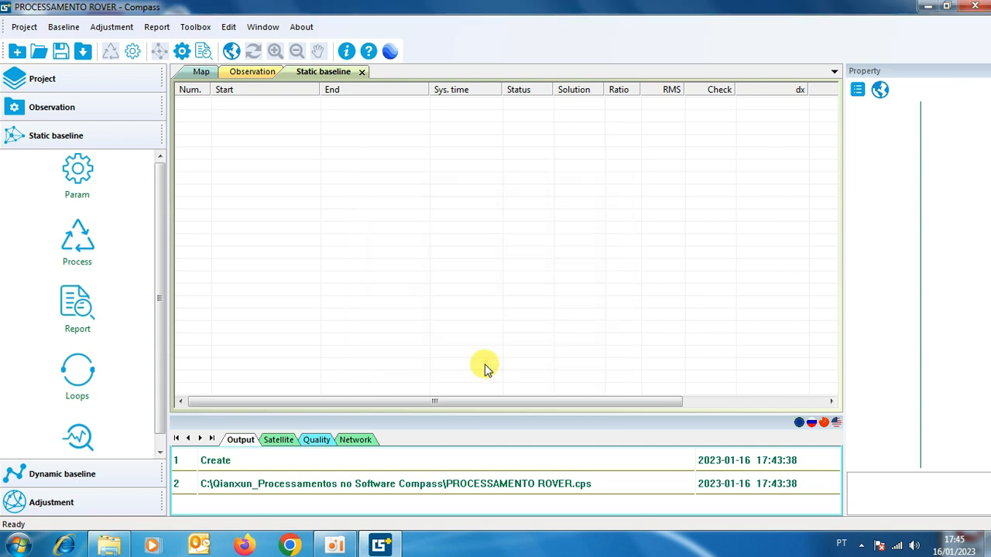
Start an observation import for static files in RINEX 2.0/3.0 format.
click(69, 111)
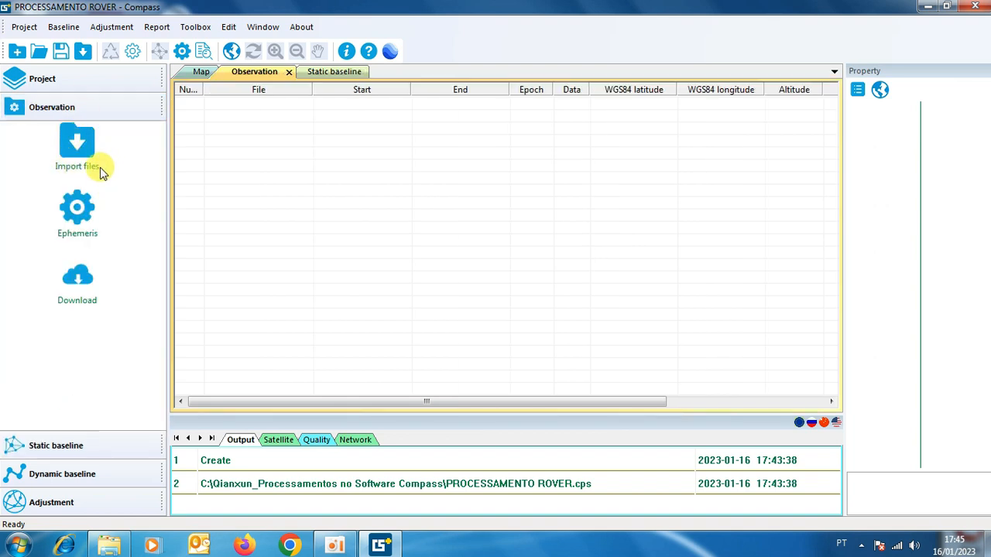
click(85, 147)
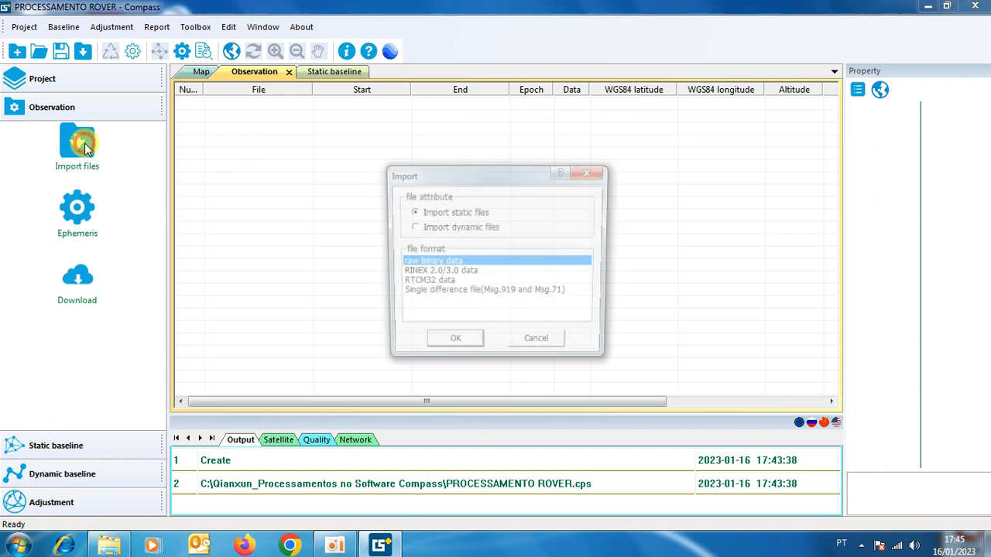
click(423, 274)
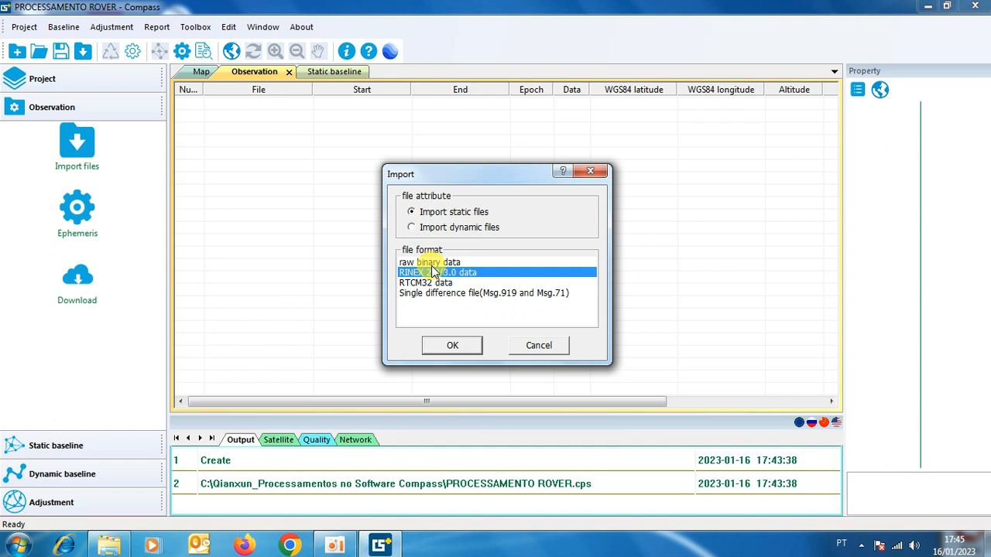
click(432, 264)
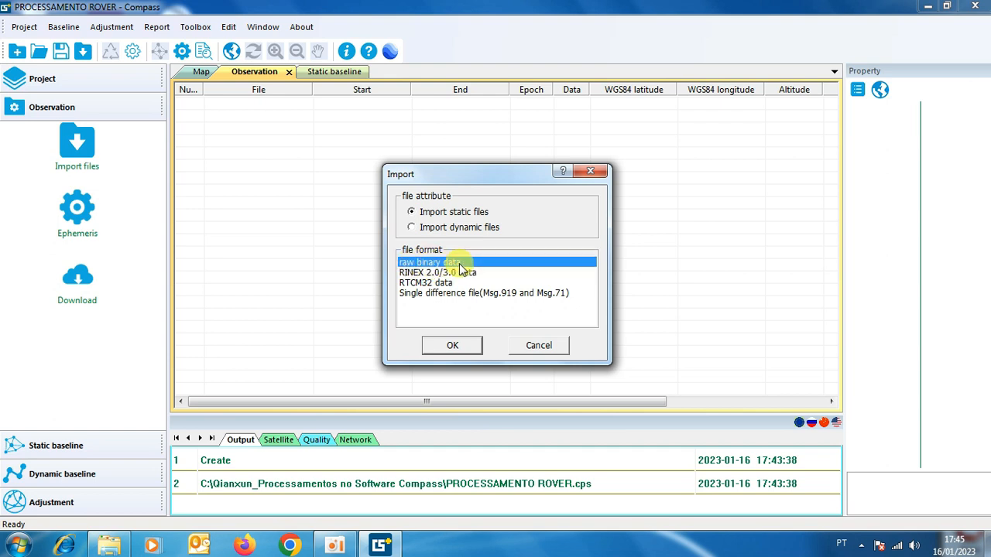
click(404, 273)
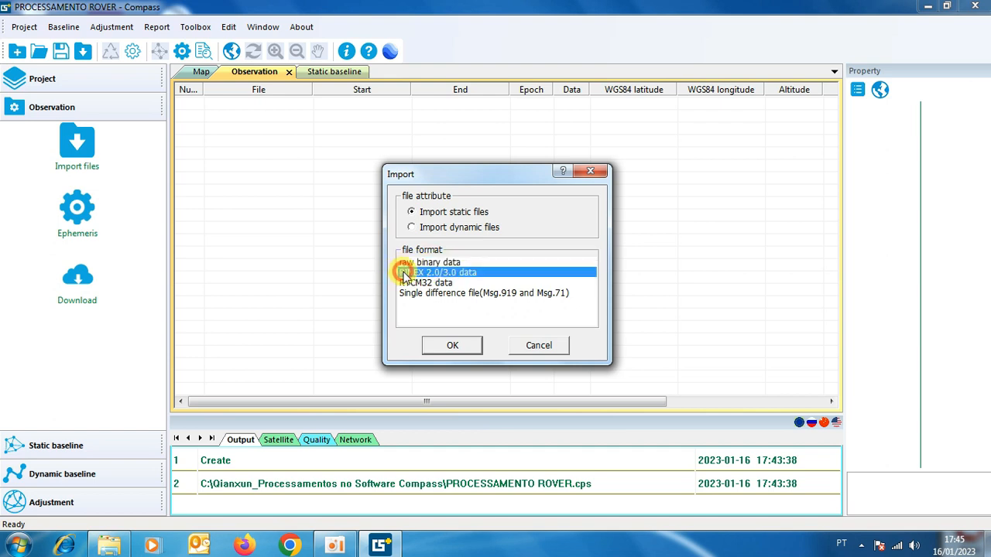
click(455, 347)
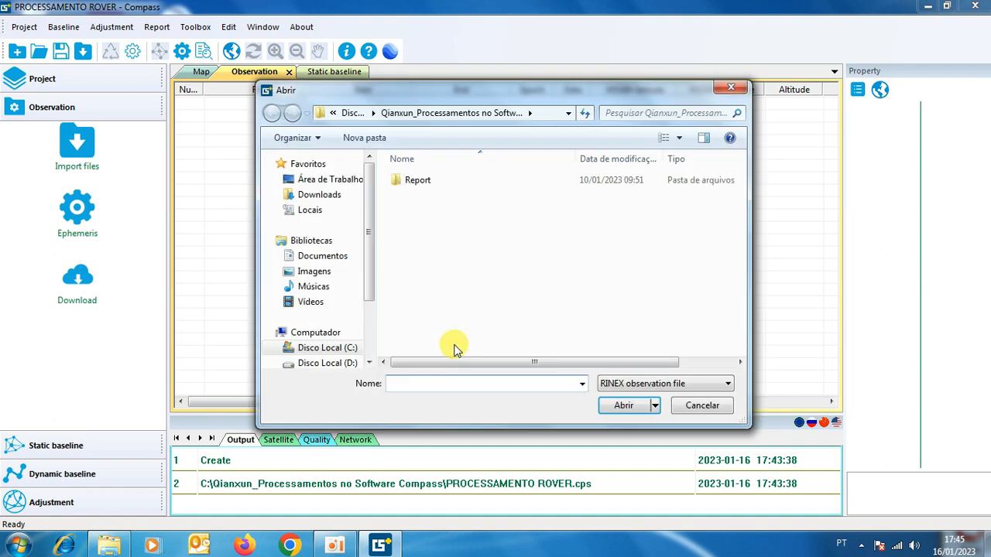
click(332, 182)
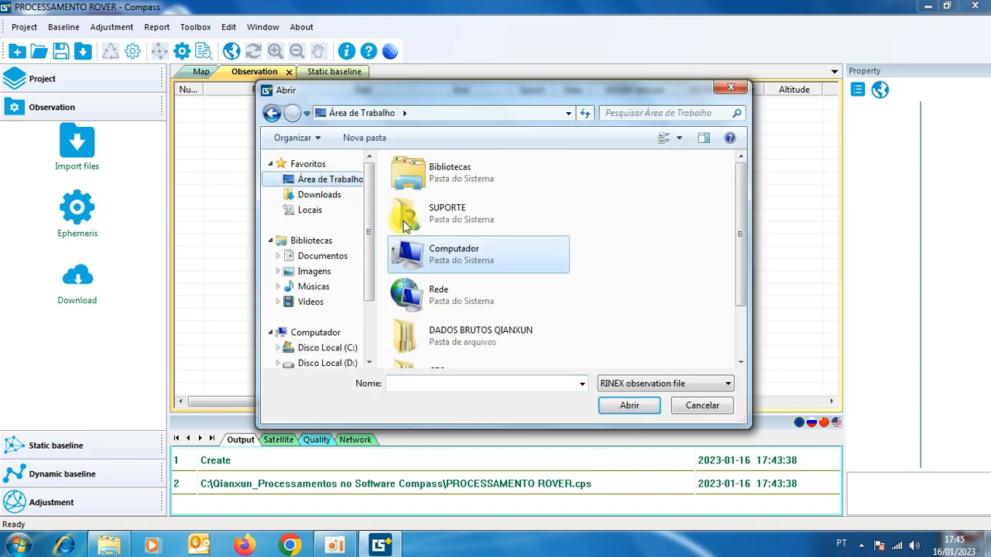
double_click(460, 338)
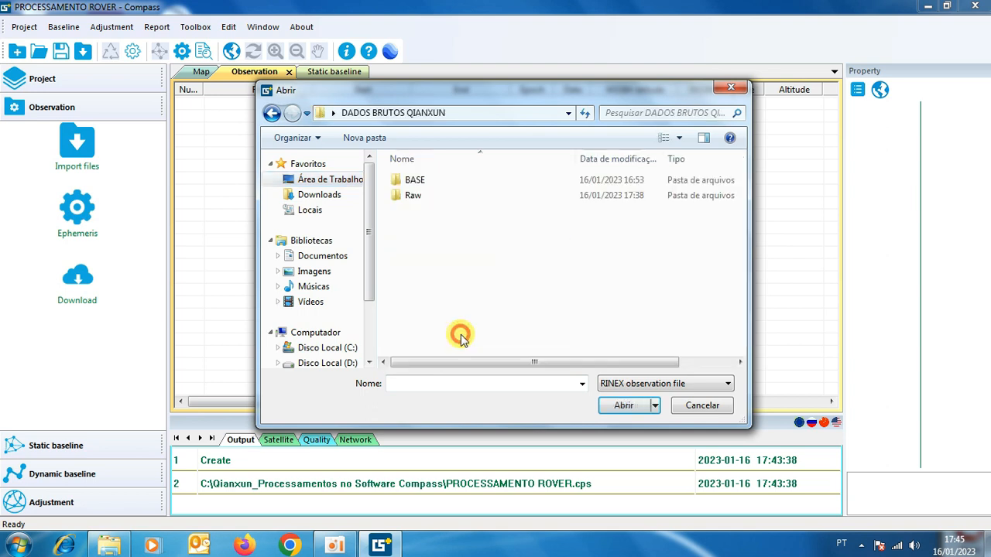
double_click(419, 178)
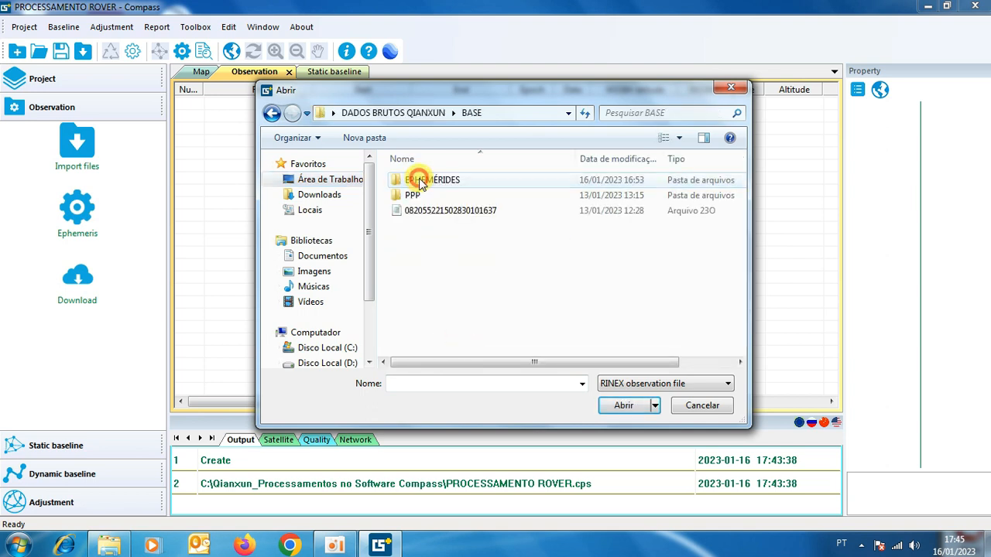
click(424, 210)
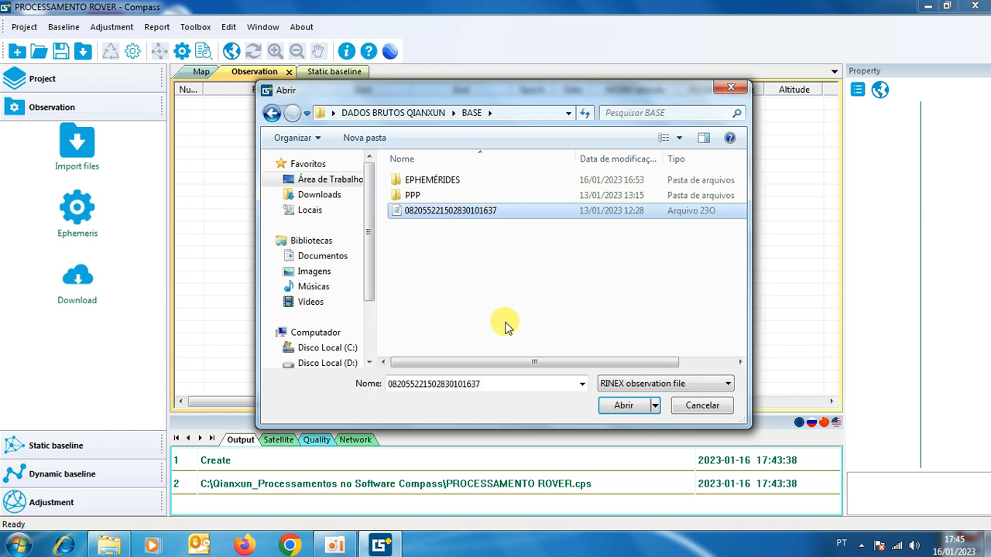
click(627, 408)
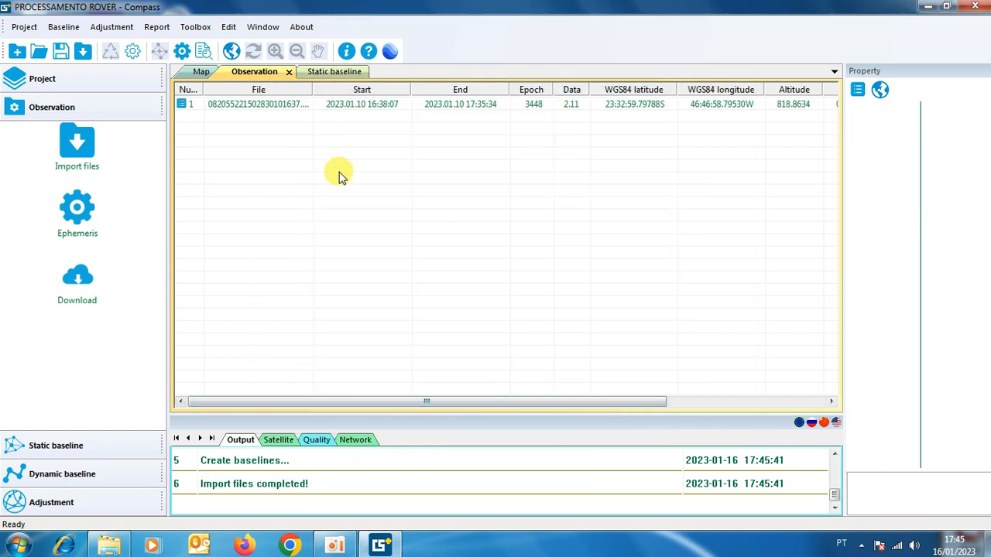
Review the base observation's station name and its general file properties.
click(245, 107)
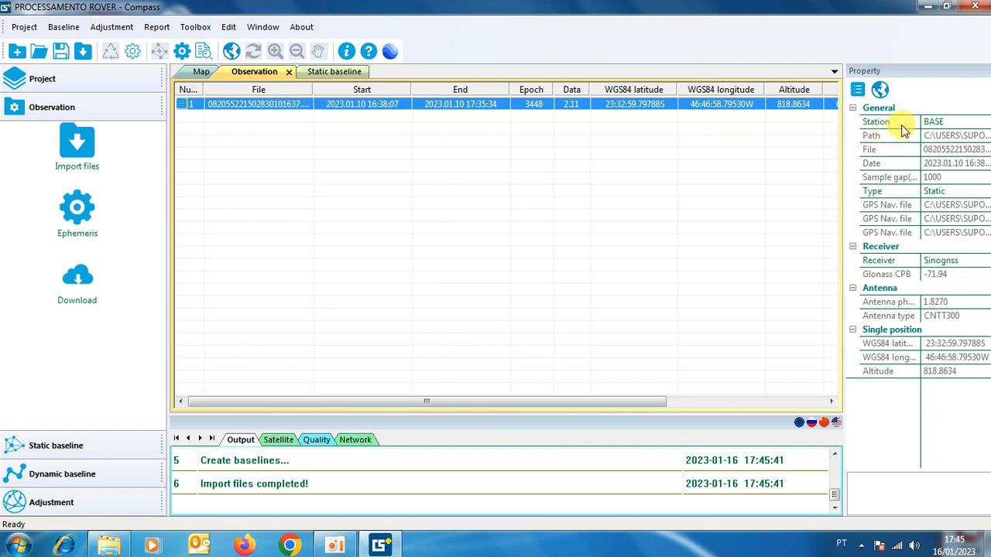
click(938, 121)
double_click(938, 121)
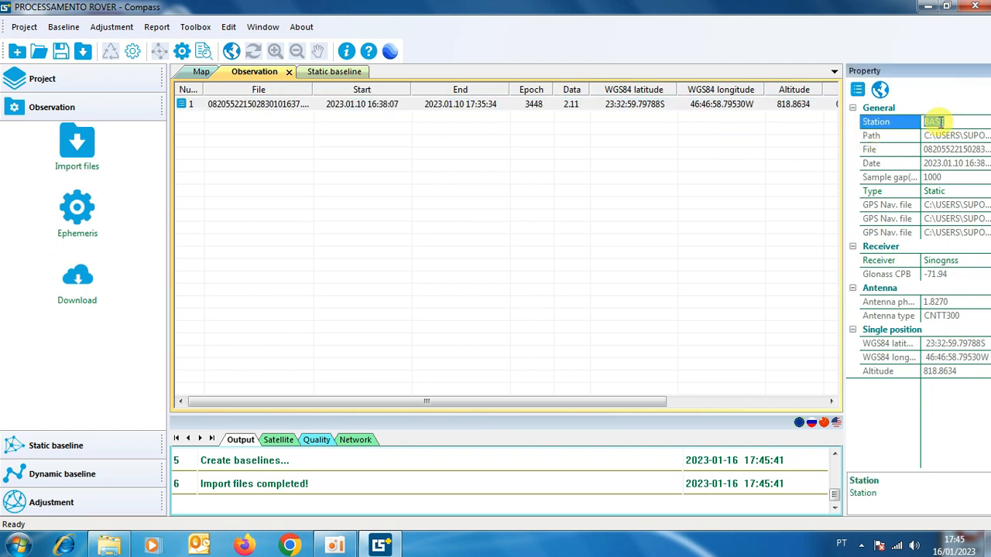
right_click(259, 110)
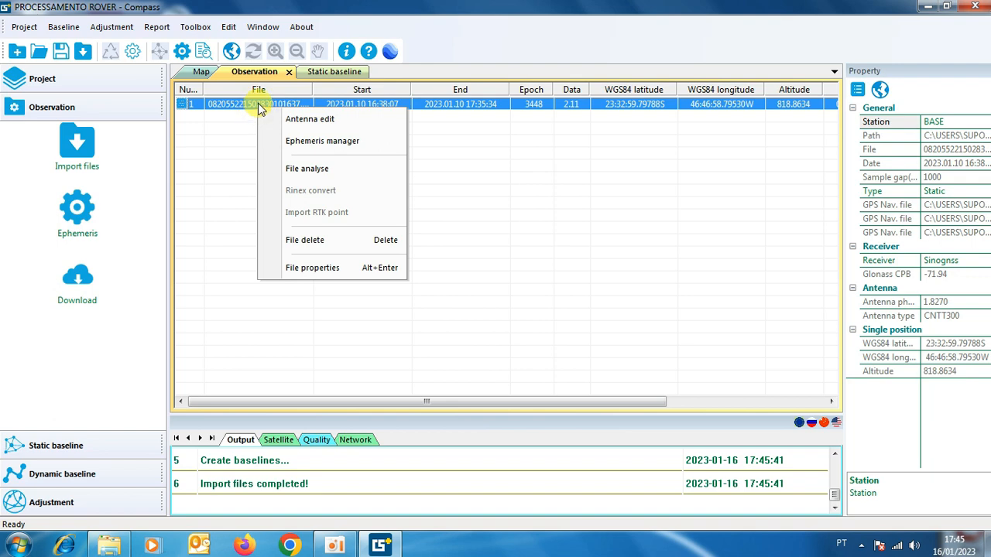
click(312, 269)
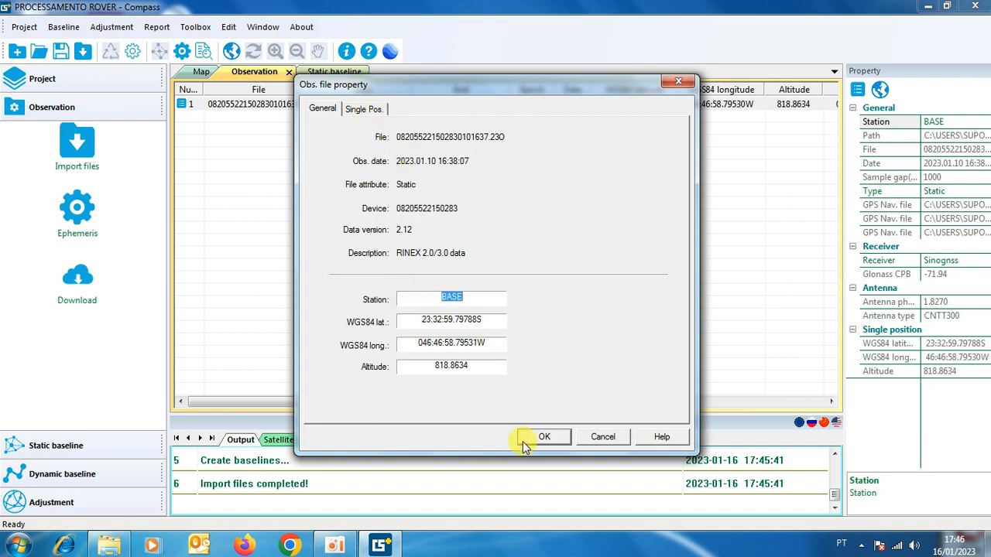
click(545, 436)
click(584, 371)
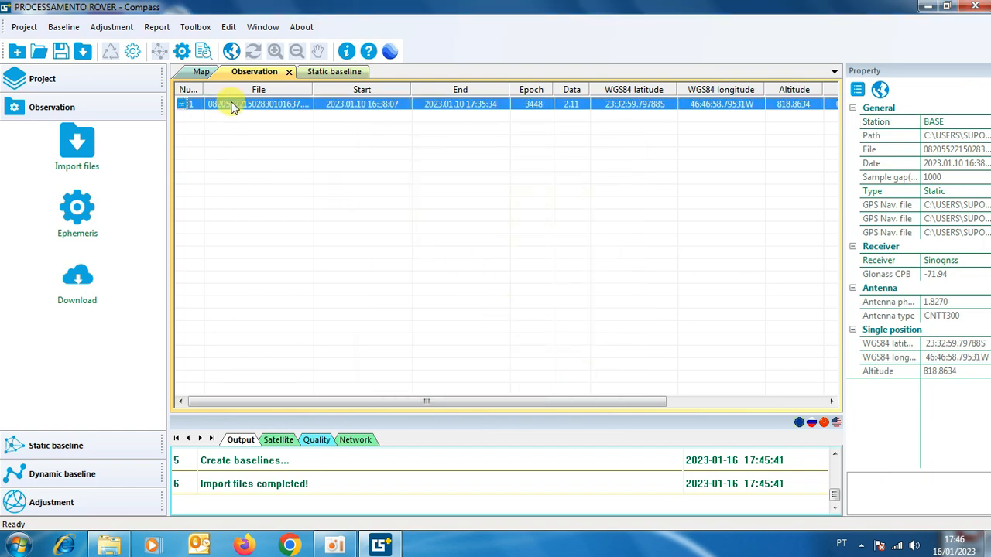
Set the base observation's antenna measuring method to Notch of receiver and its antenna type to T30(NGS).
right_click(232, 107)
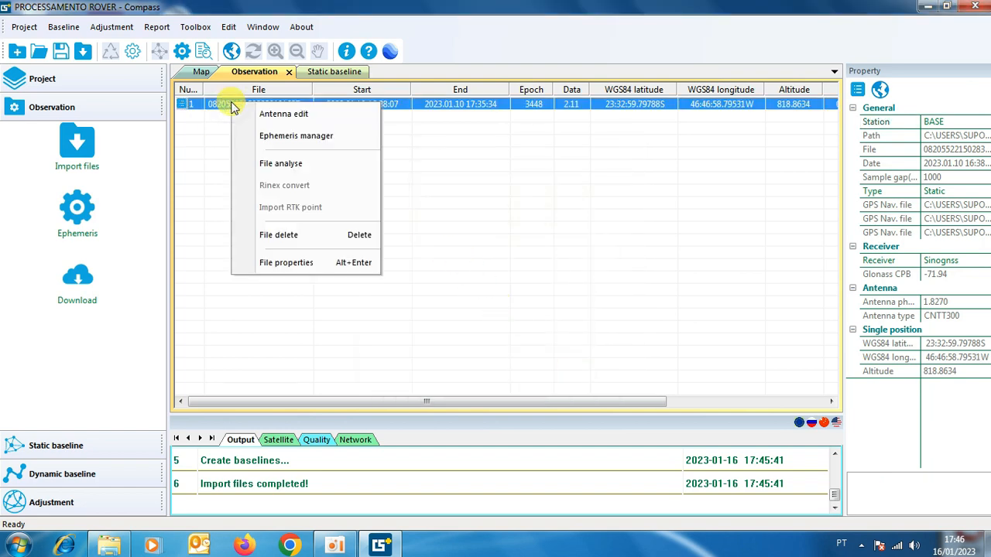
click(278, 115)
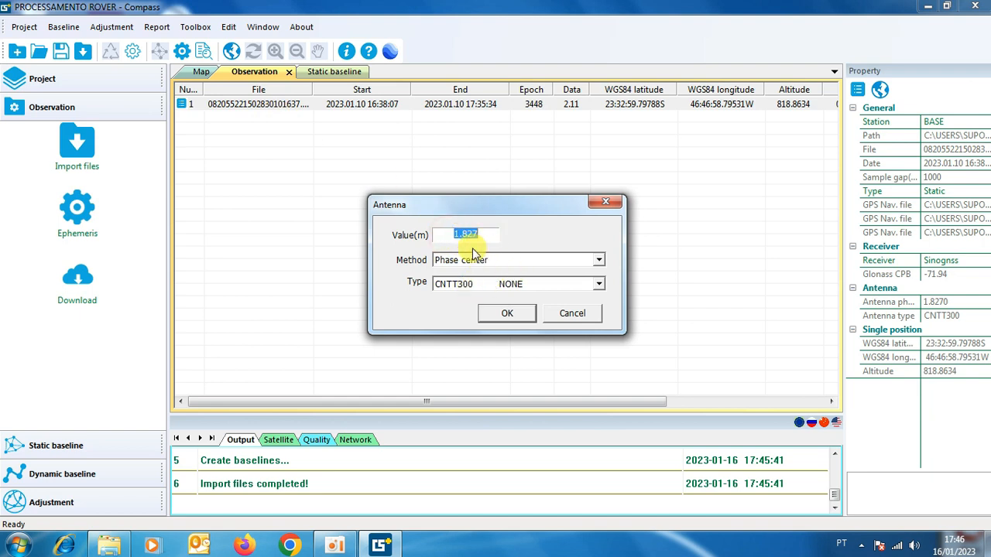
click(596, 261)
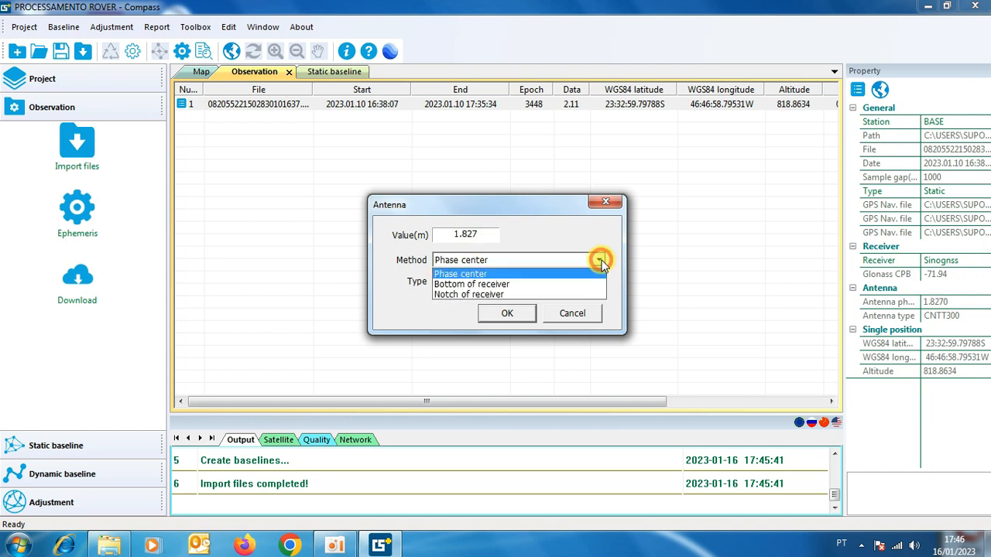
click(458, 294)
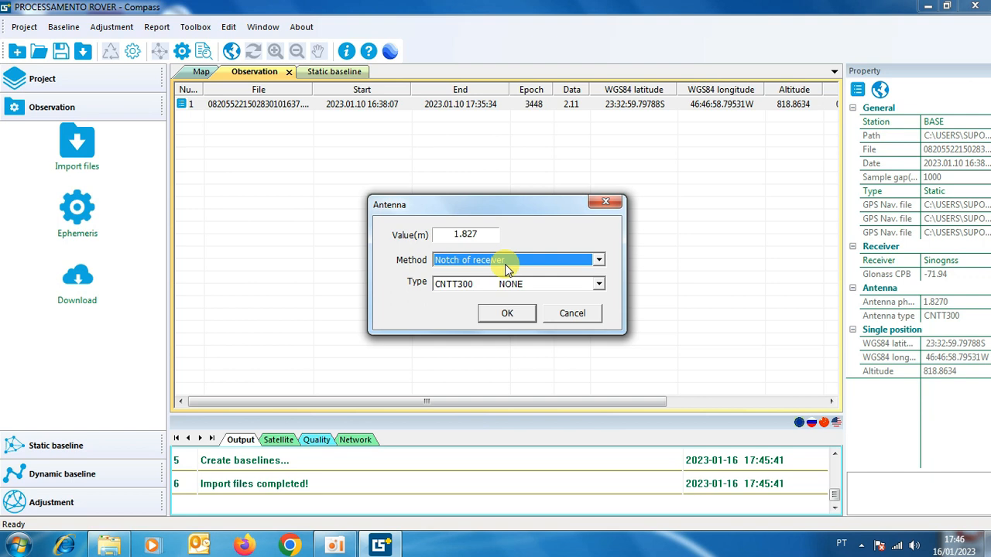
click(599, 284)
scroll(565, 329, up, 10)
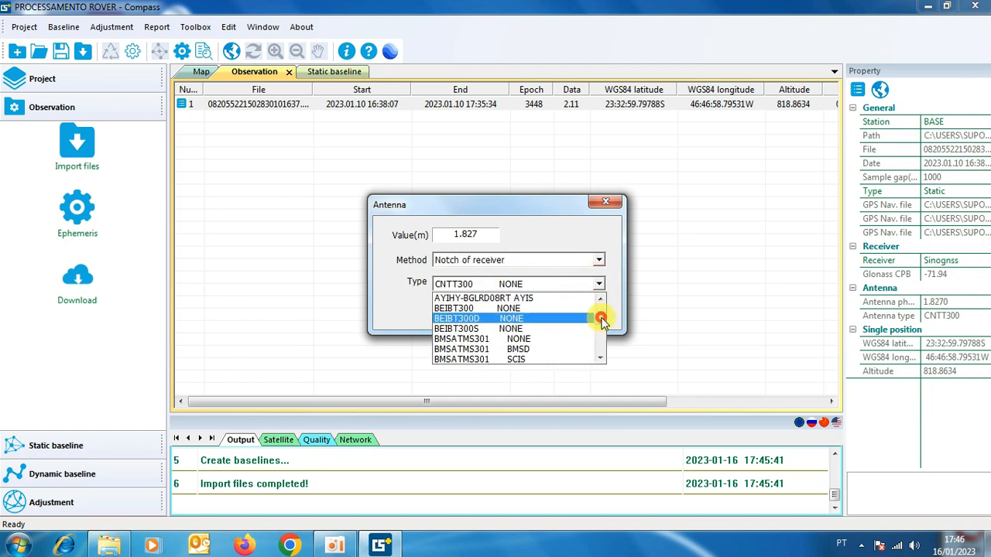
drag(602, 321, 598, 309)
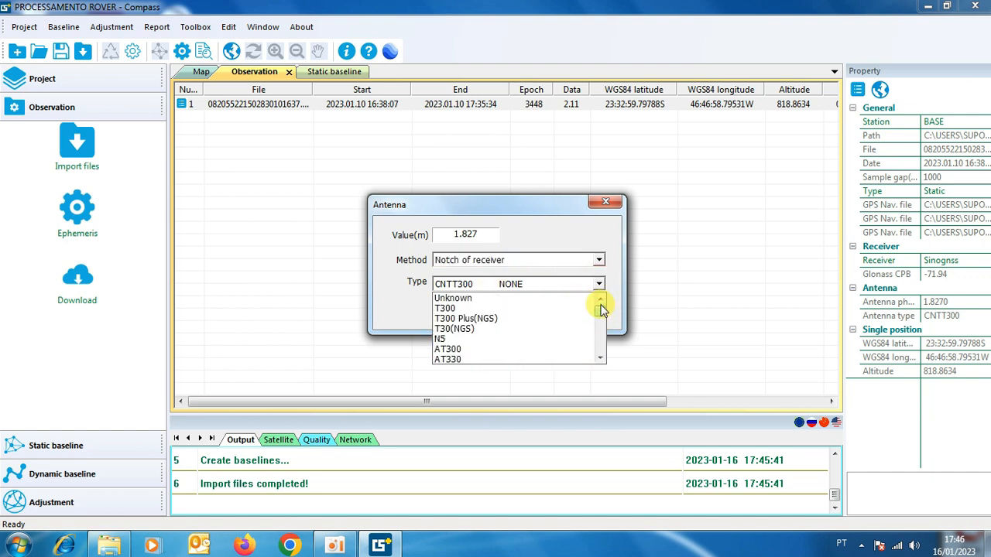
click(461, 328)
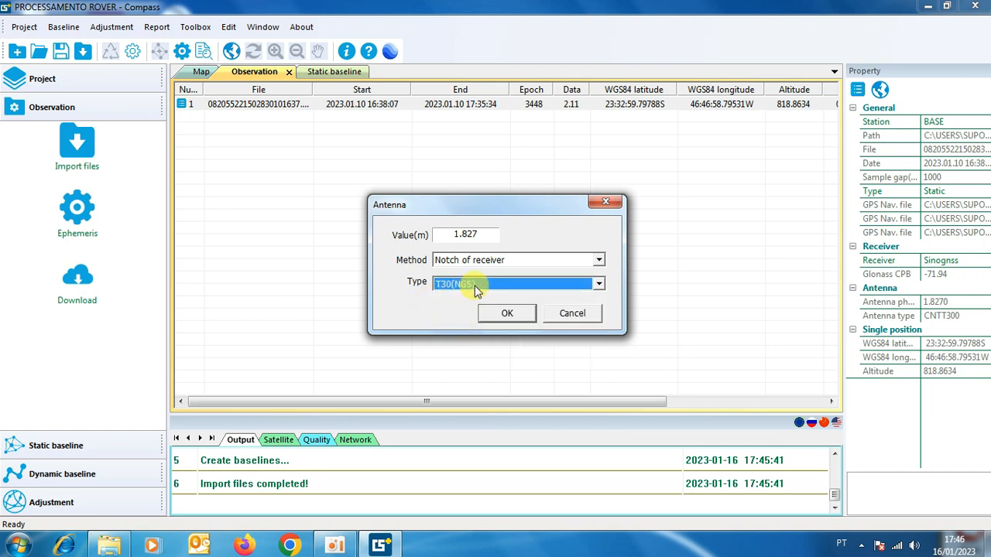
click(508, 314)
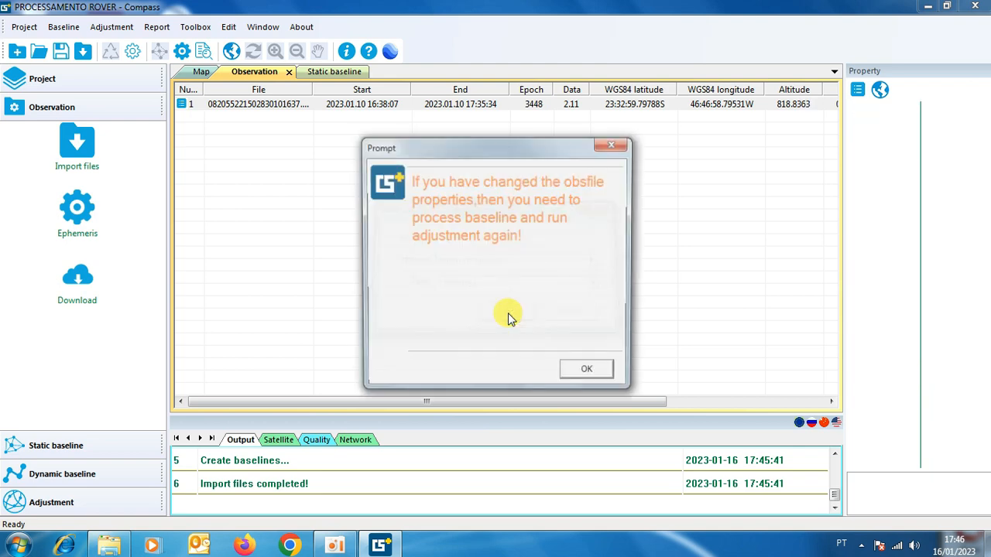
click(589, 374)
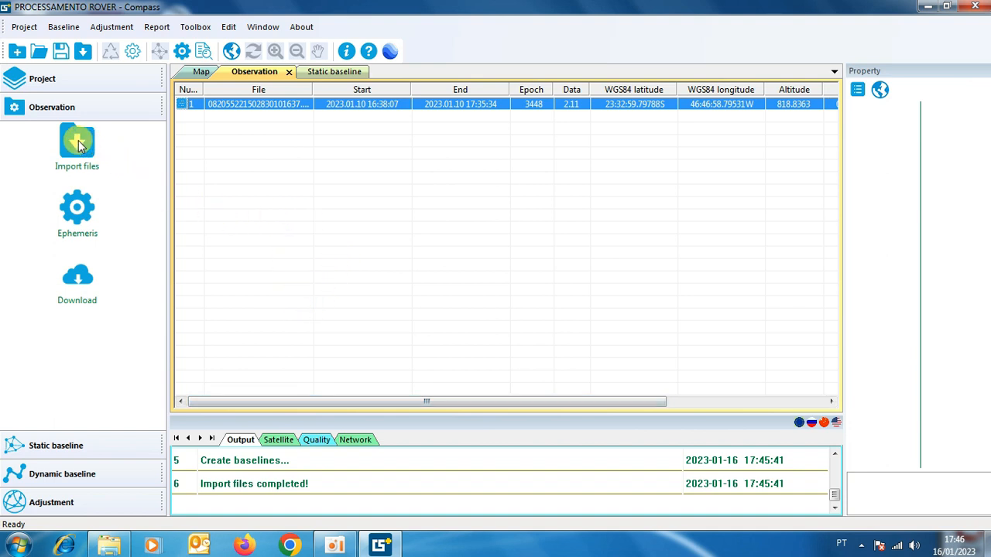
Import the raw binary static files POS1.cnb to POS6.cnb from the Raw folder inside DADOS BRUTOS QIANXUN.
click(77, 164)
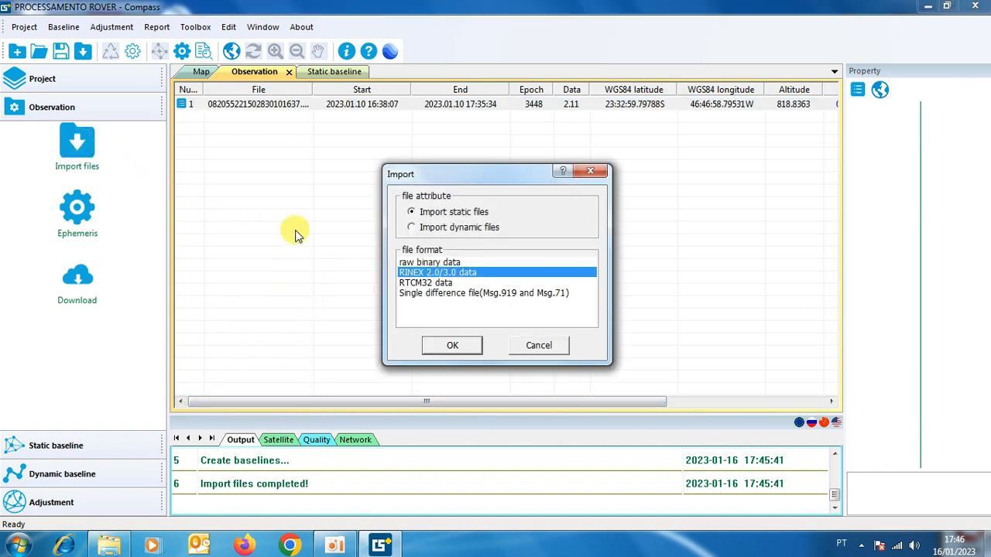
click(437, 263)
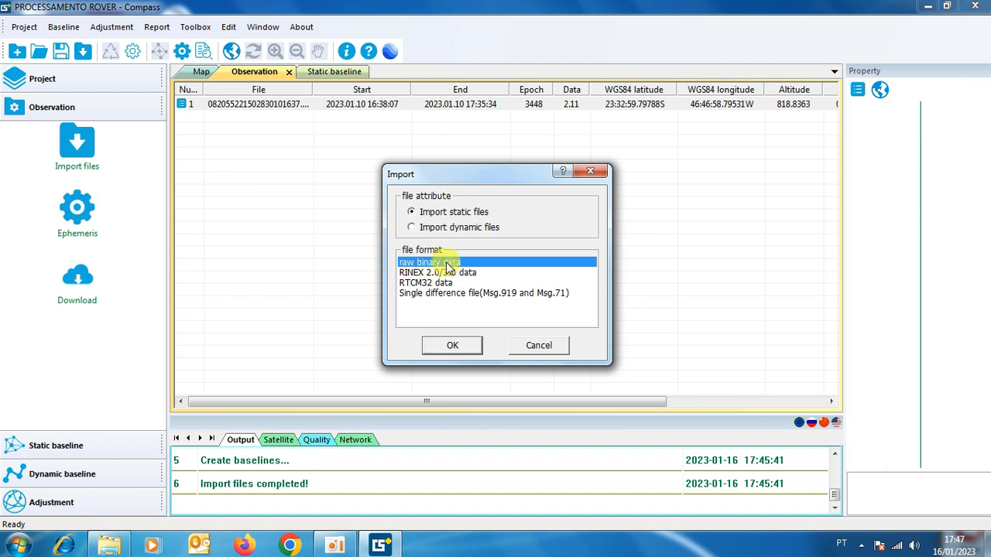
click(456, 345)
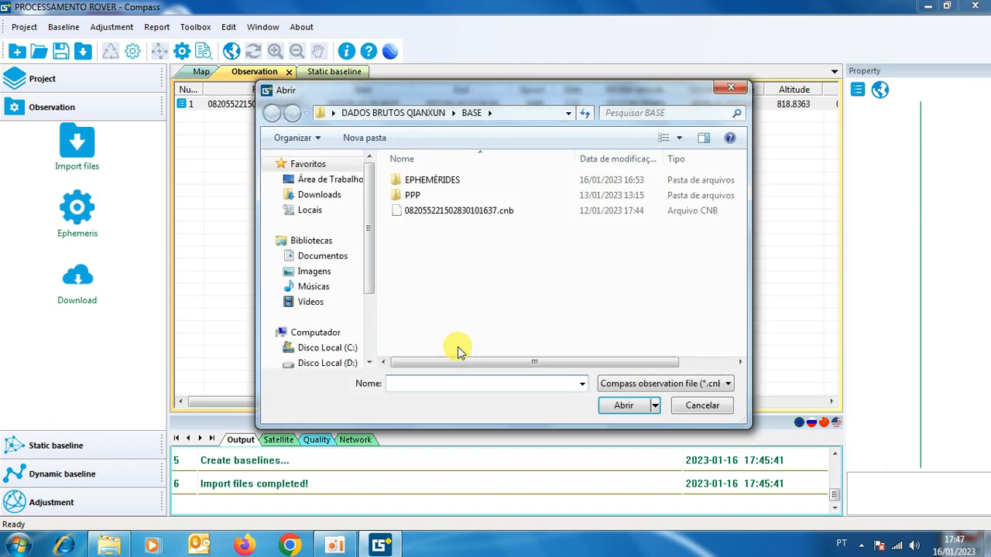
click(386, 112)
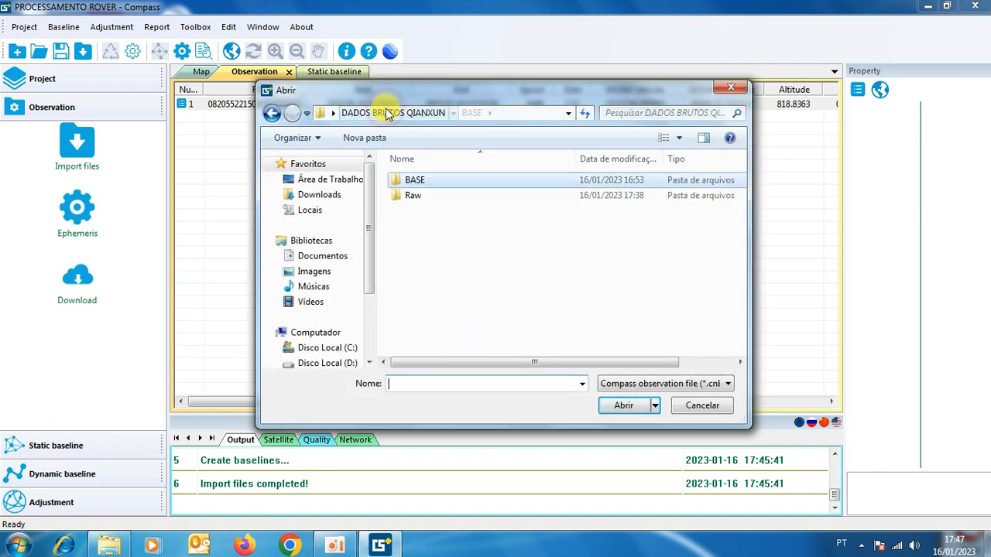
double_click(418, 196)
drag(441, 307, 415, 178)
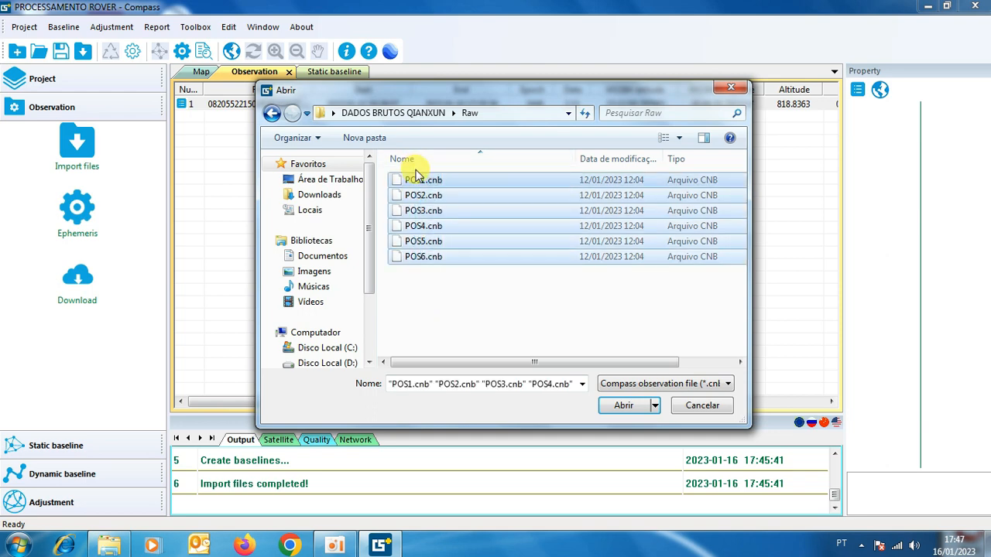
click(623, 404)
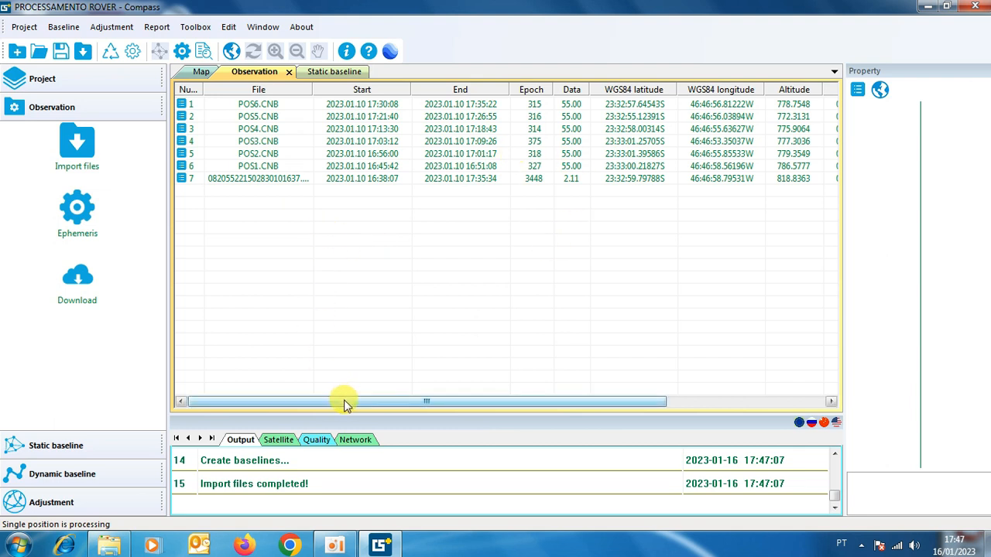
Check the POS1 observation's file properties and set its antenna type to T30(NGS).
click(244, 167)
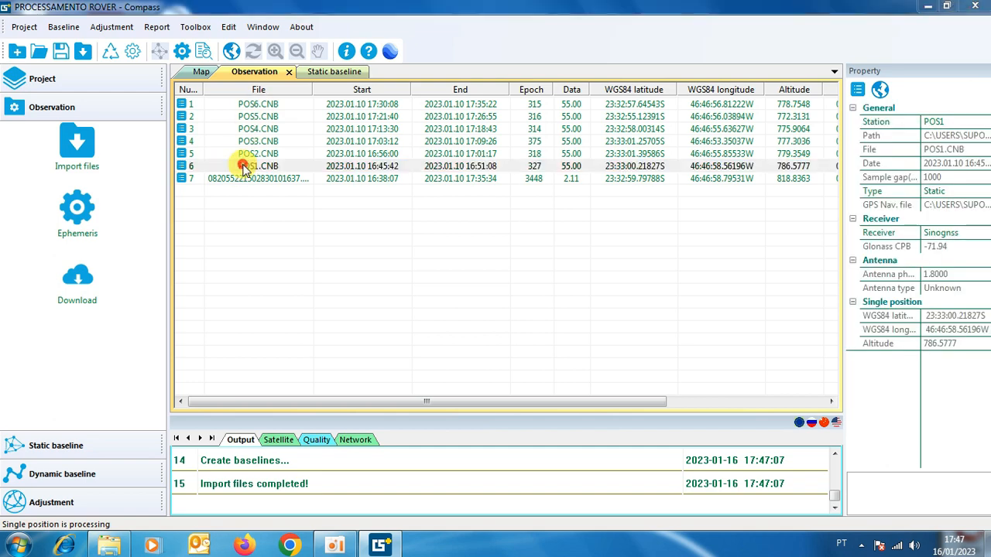
double_click(244, 168)
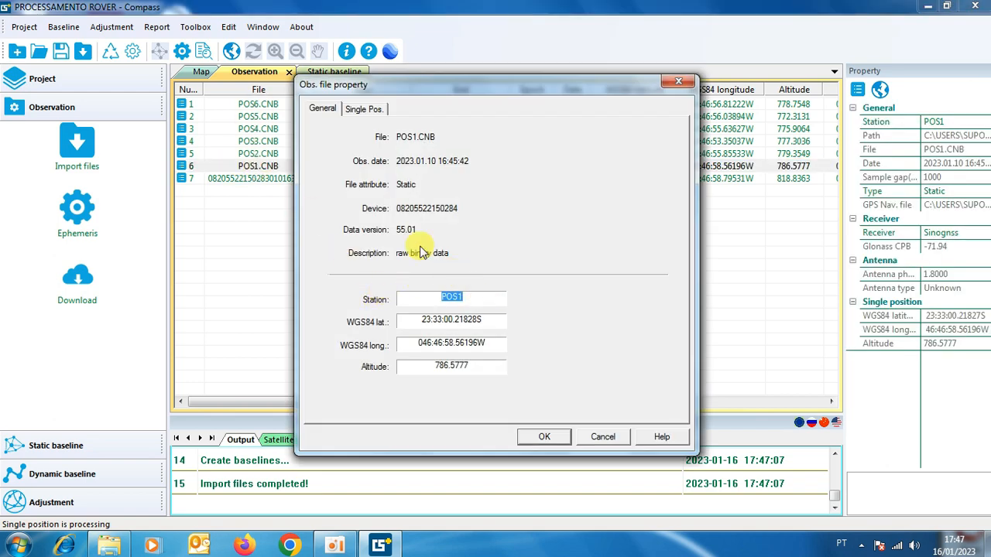
click(678, 81)
right_click(238, 169)
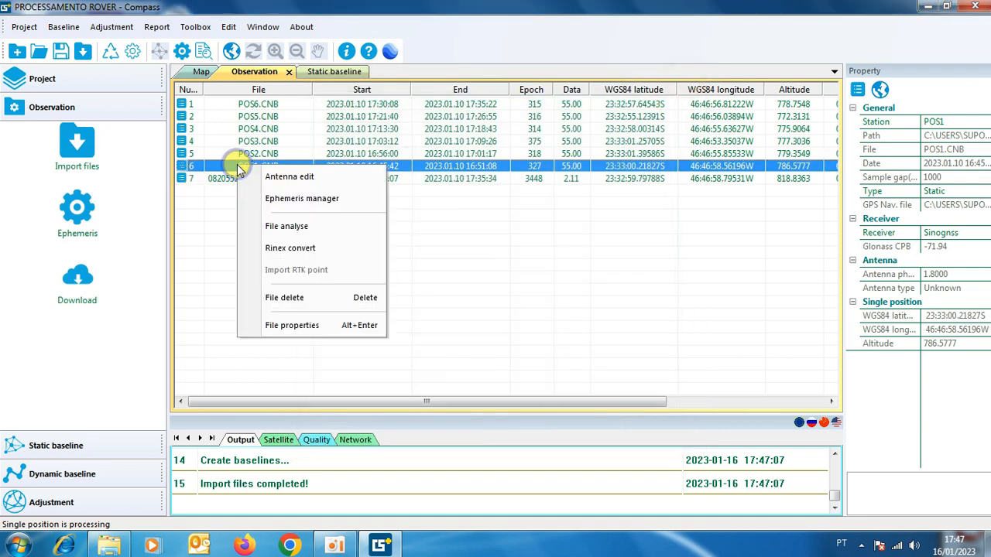
click(286, 177)
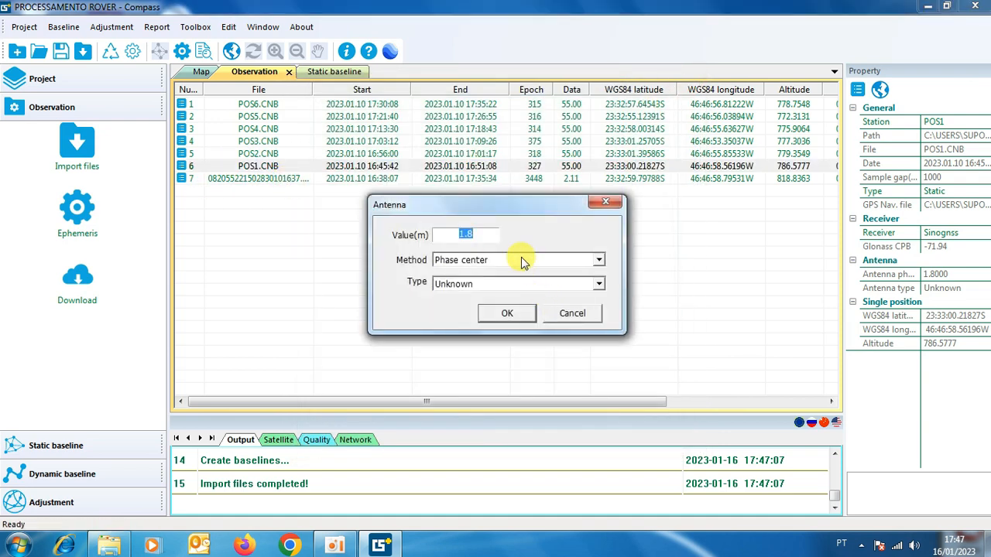
click(599, 283)
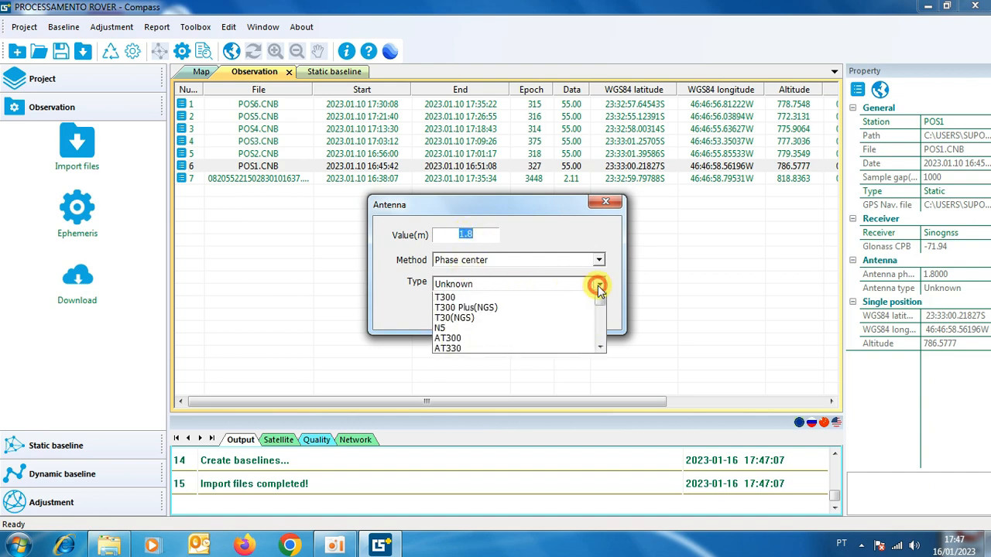
click(452, 332)
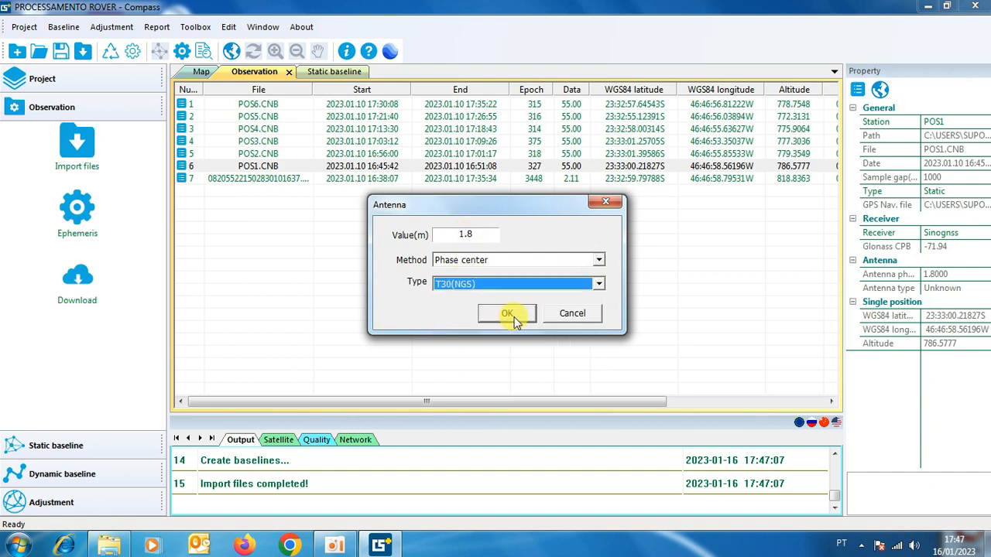
click(510, 314)
click(598, 380)
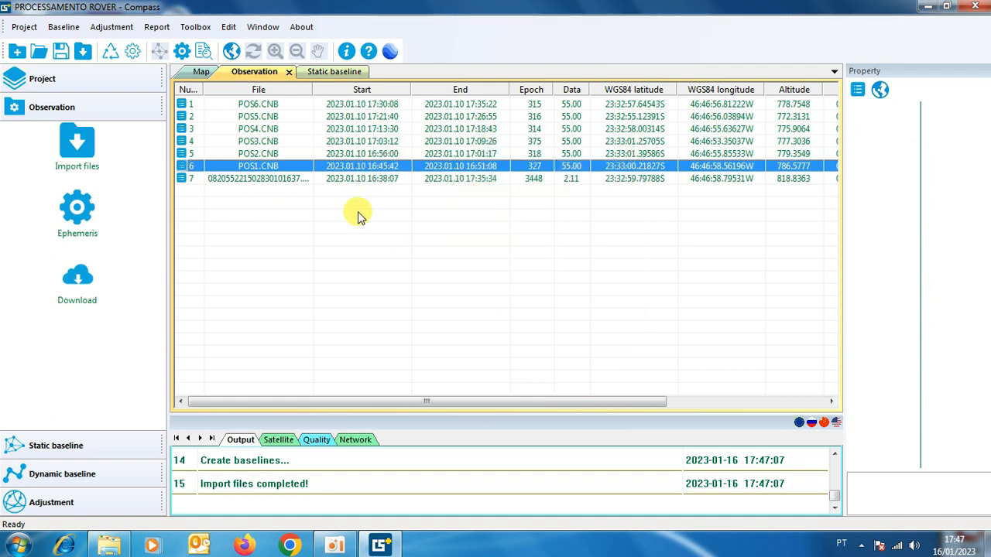
Set the antenna type of the POS2 observation to T30(NGS).
right_click(264, 154)
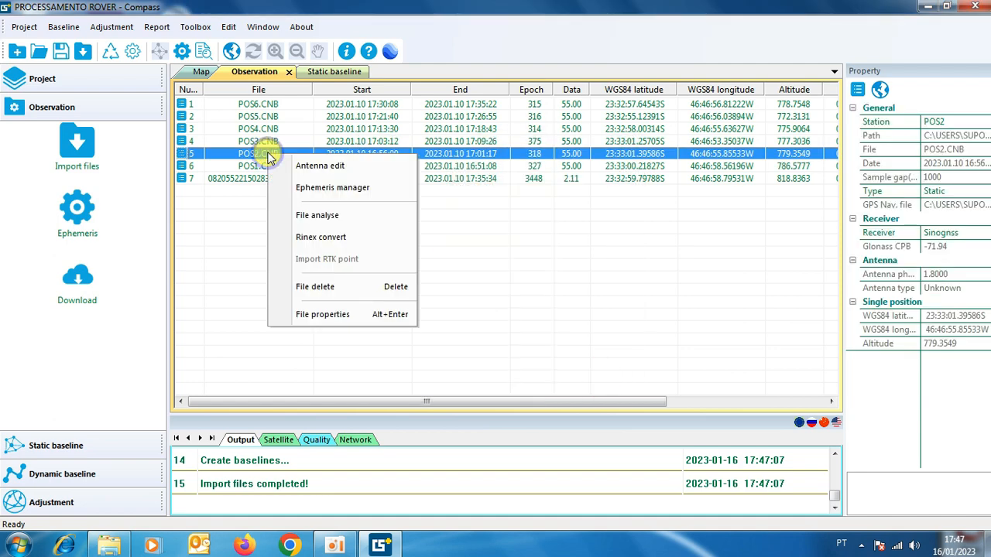
click(323, 164)
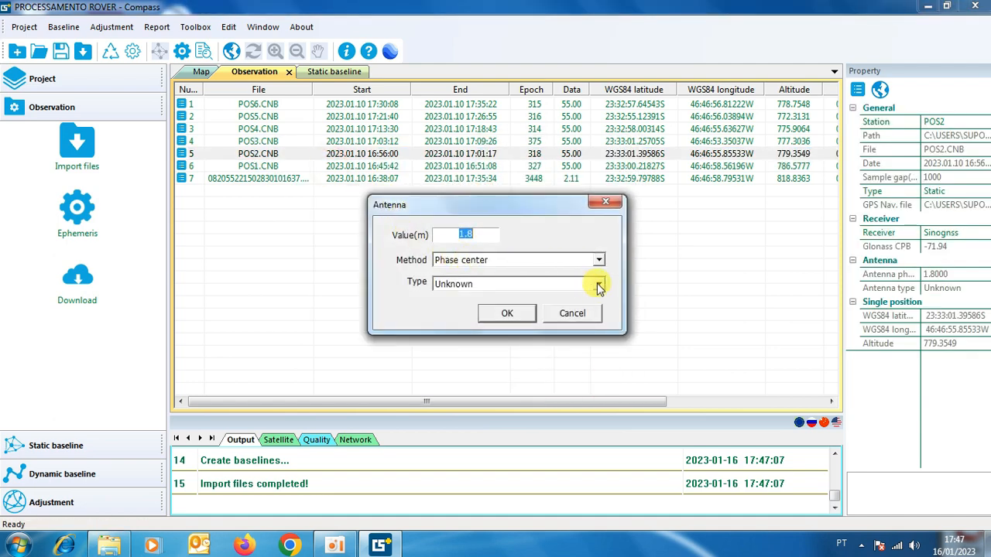
click(598, 284)
click(459, 329)
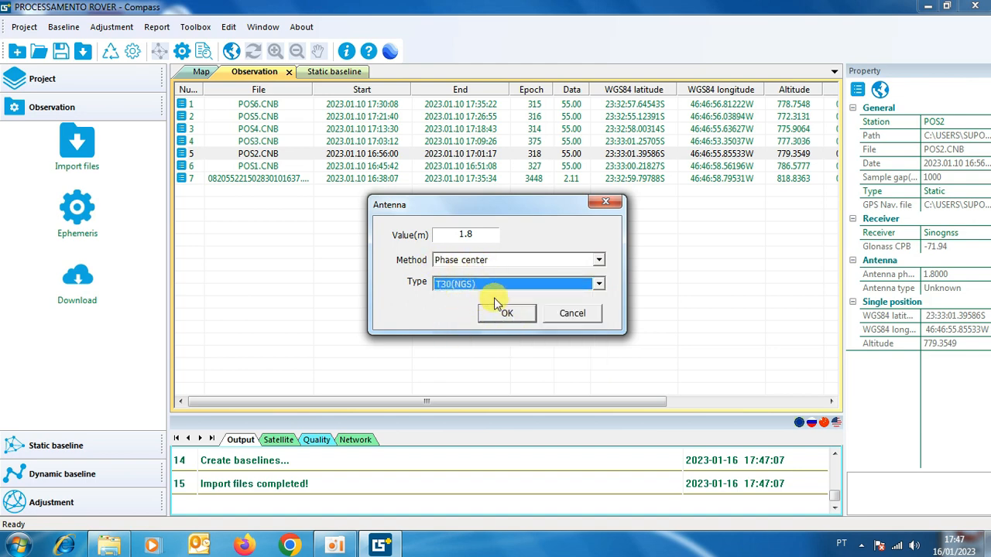
click(507, 315)
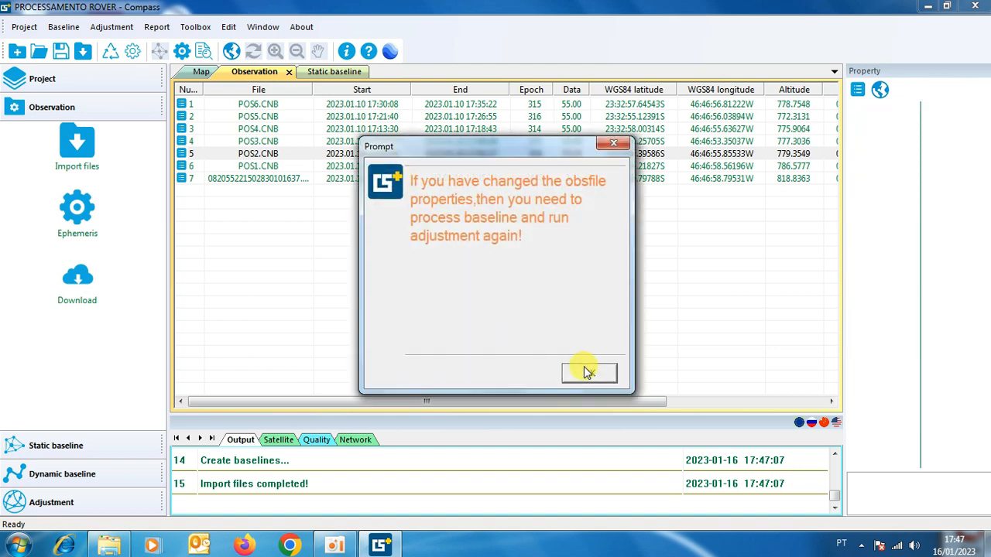
click(588, 373)
Set the antenna type of the POS3 observation to T30(NGS).
right_click(249, 142)
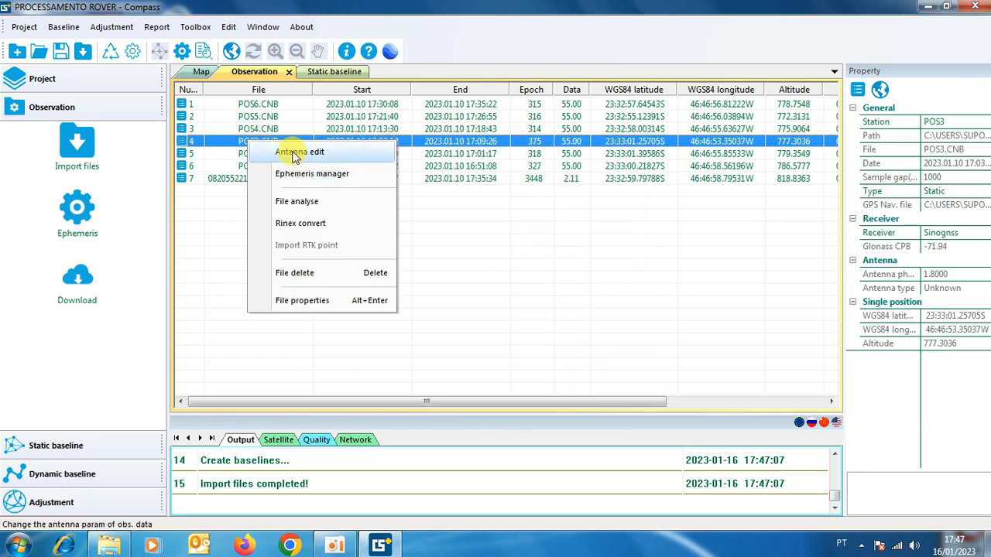
click(295, 153)
click(598, 286)
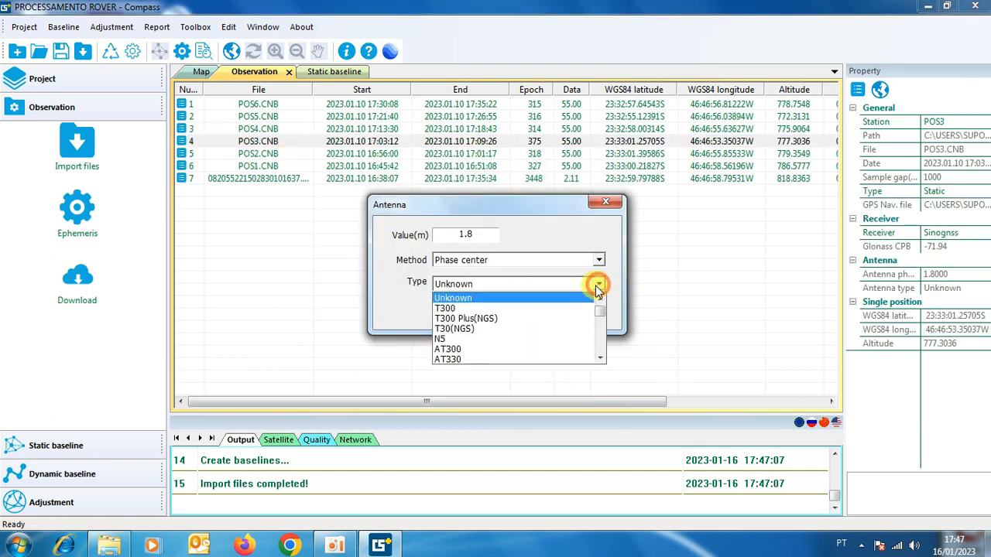
click(464, 328)
click(507, 313)
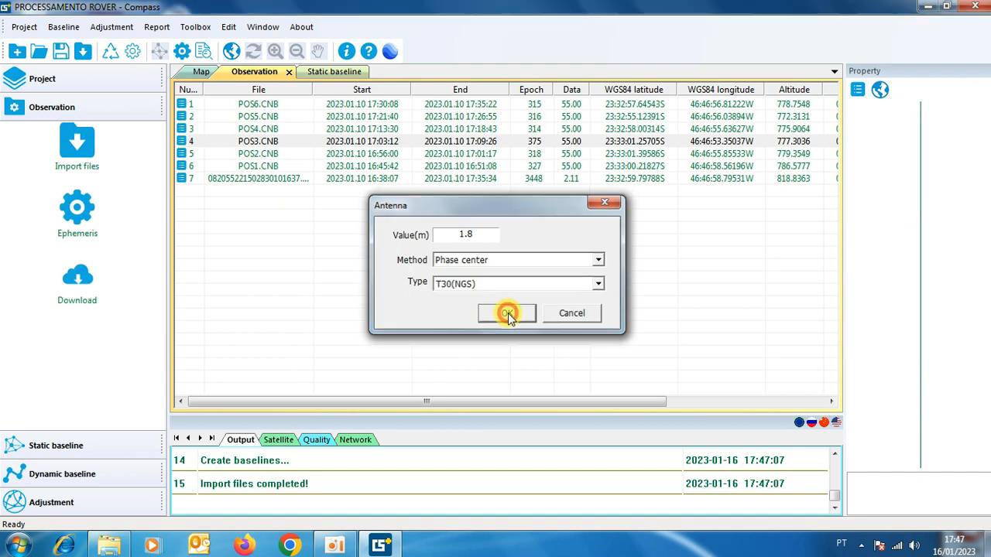
click(589, 373)
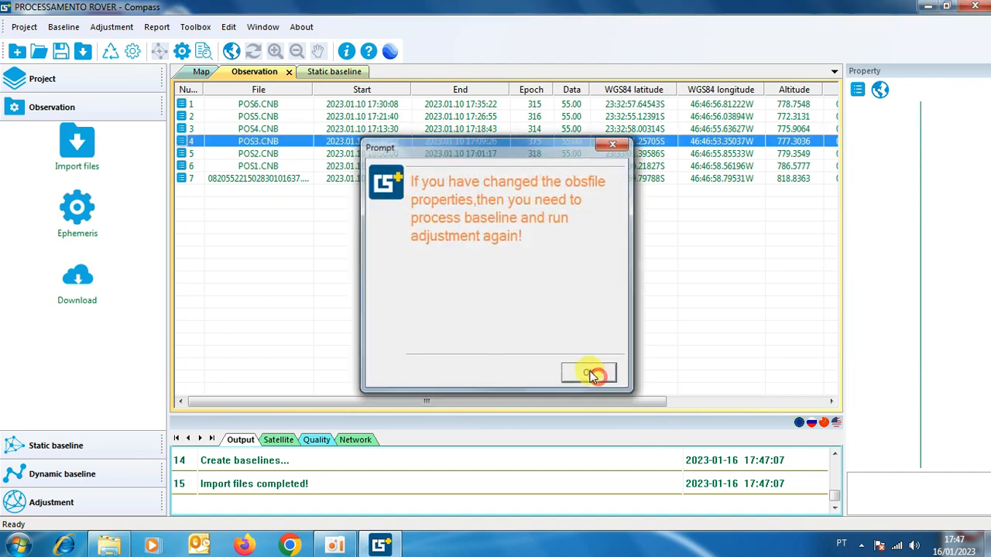
Set the antenna type of the POS4 observation to T30(NGS).
right_click(263, 130)
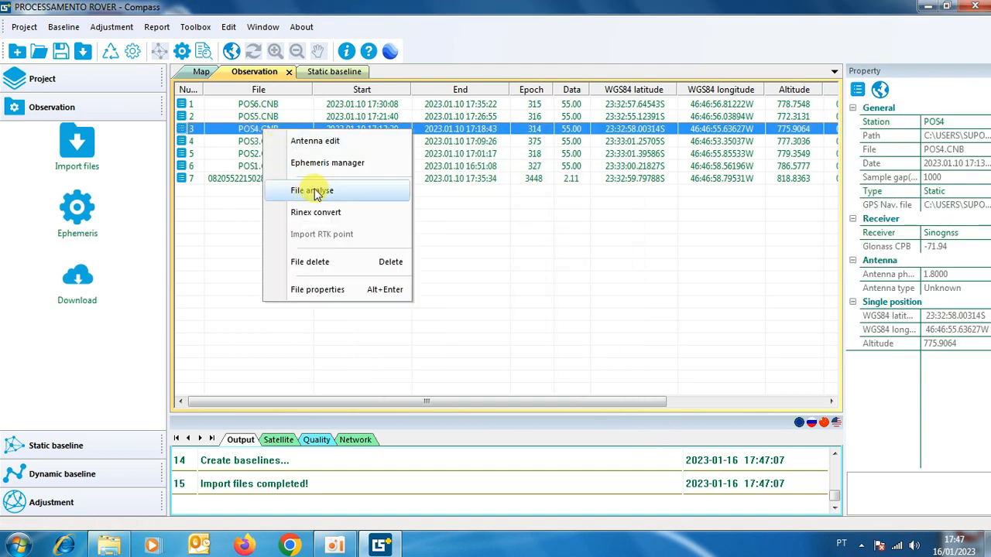
click(271, 141)
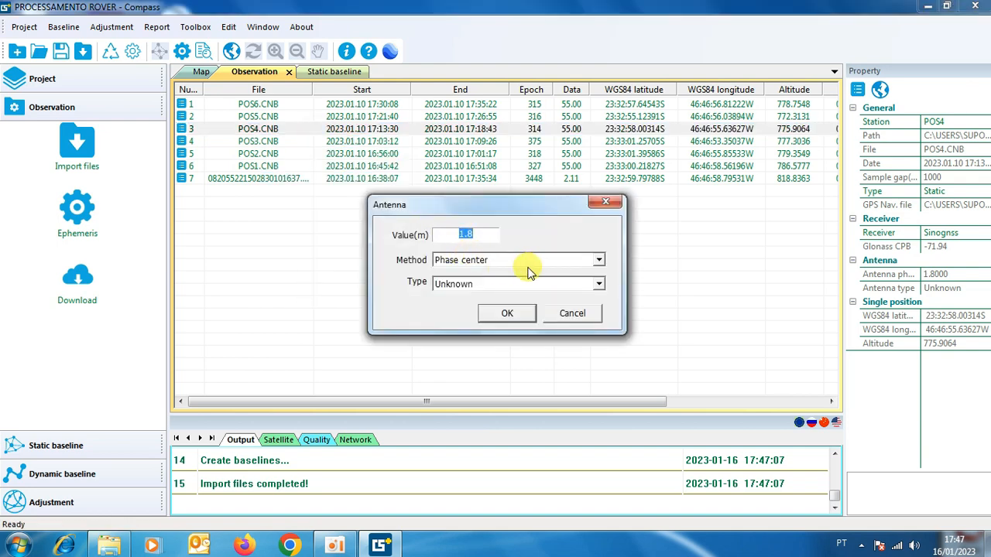
click(599, 284)
click(455, 325)
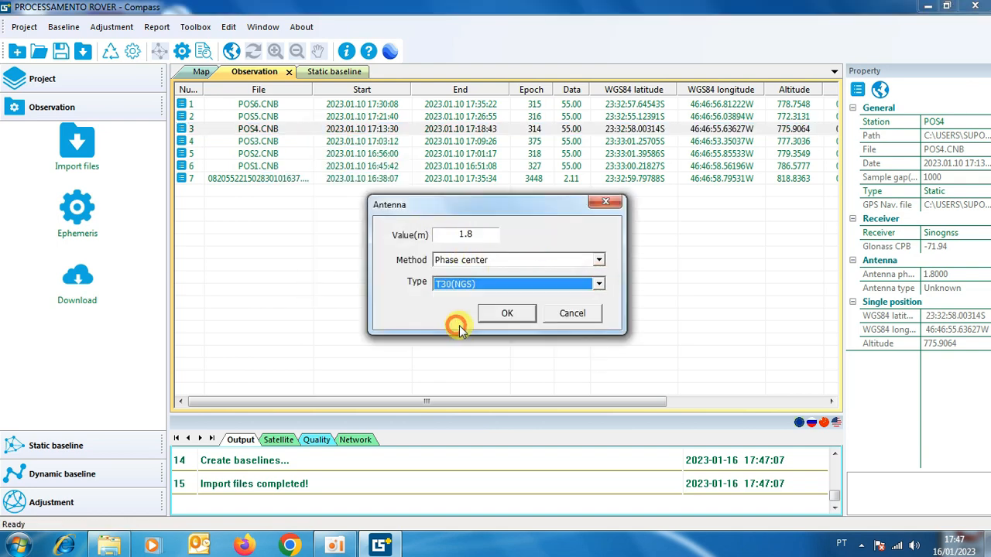
click(507, 313)
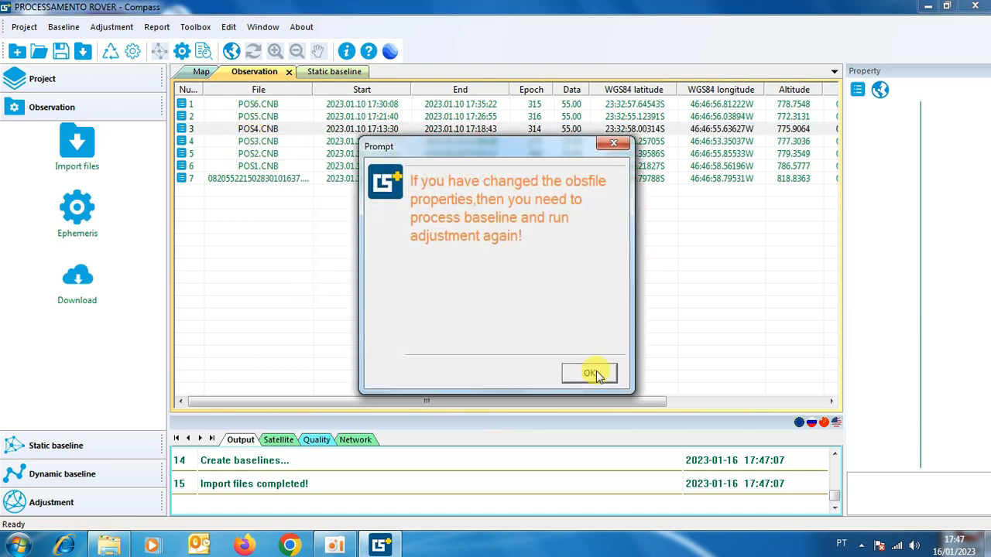
click(590, 373)
Set the antenna type of the POS5 observation to T30(NGS).
click(274, 117)
right_click(275, 117)
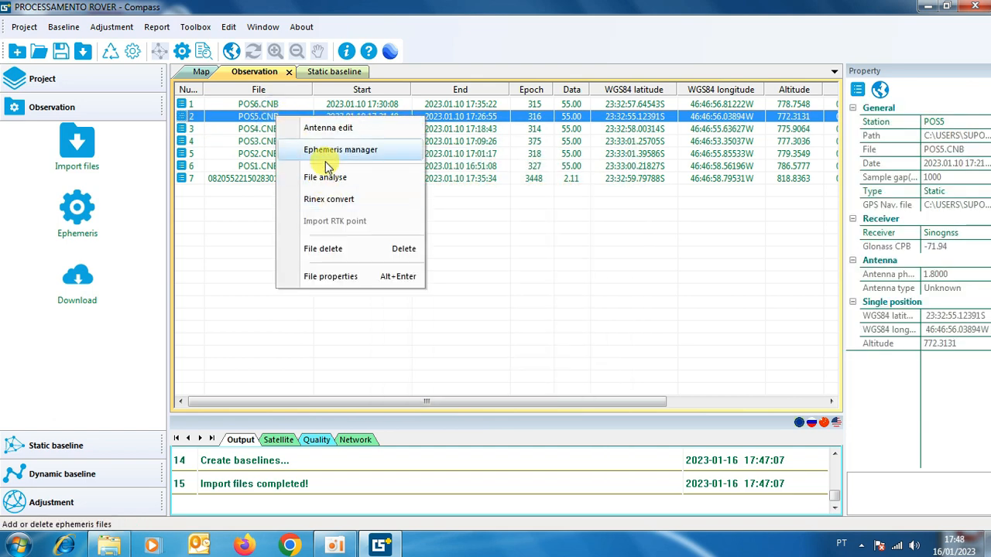
click(321, 128)
click(598, 284)
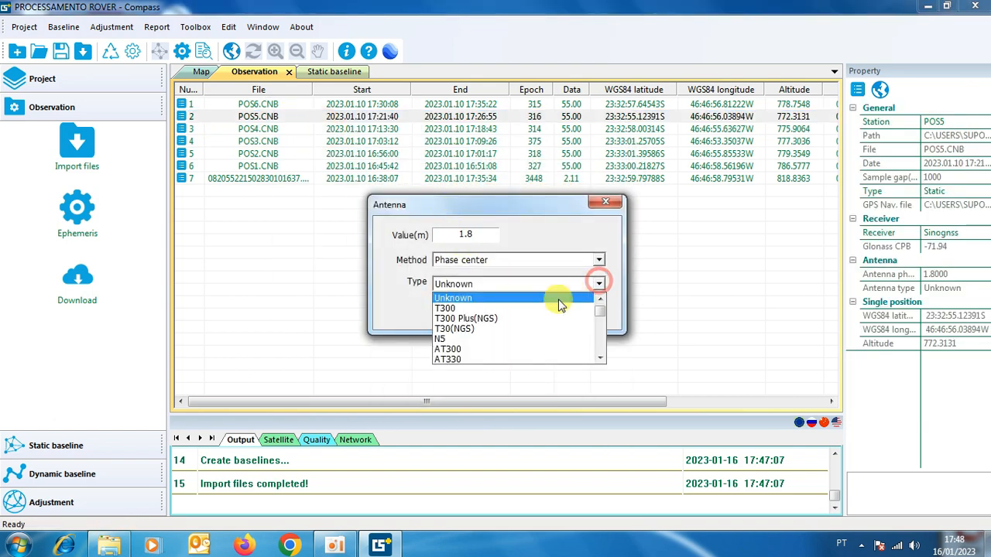
click(455, 328)
click(517, 315)
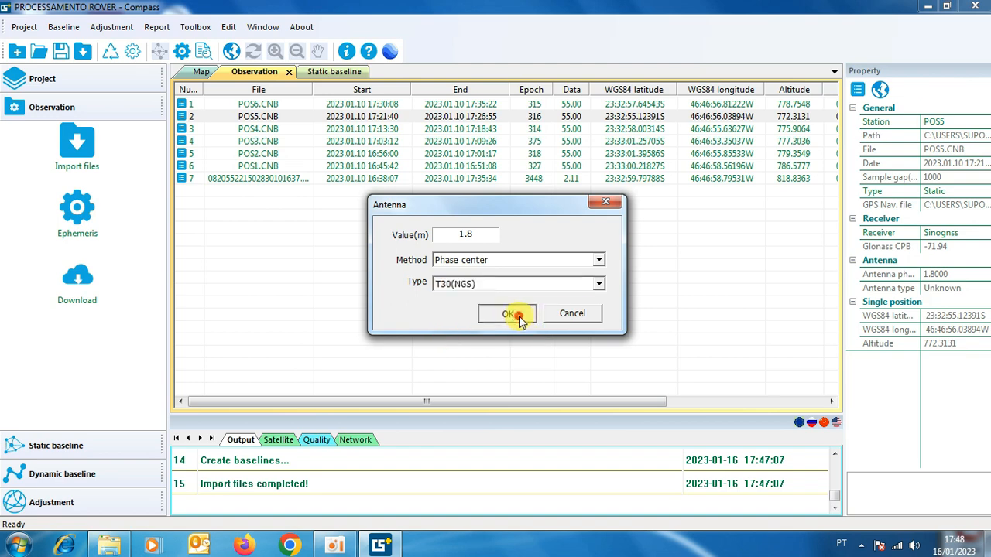
click(588, 374)
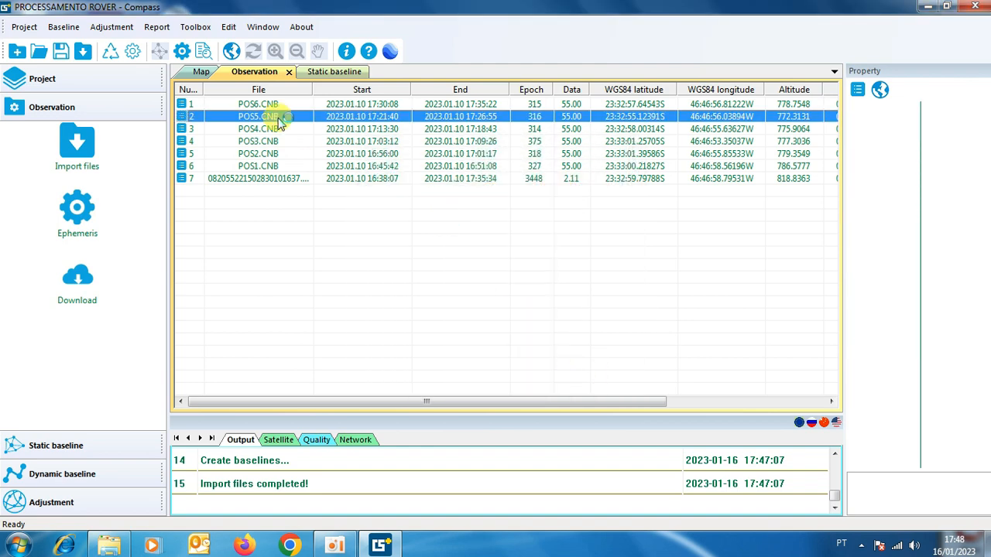
Set the antenna type of the POS6 observation to T30(NGS) and check the antenna columns for all observations.
right_click(249, 103)
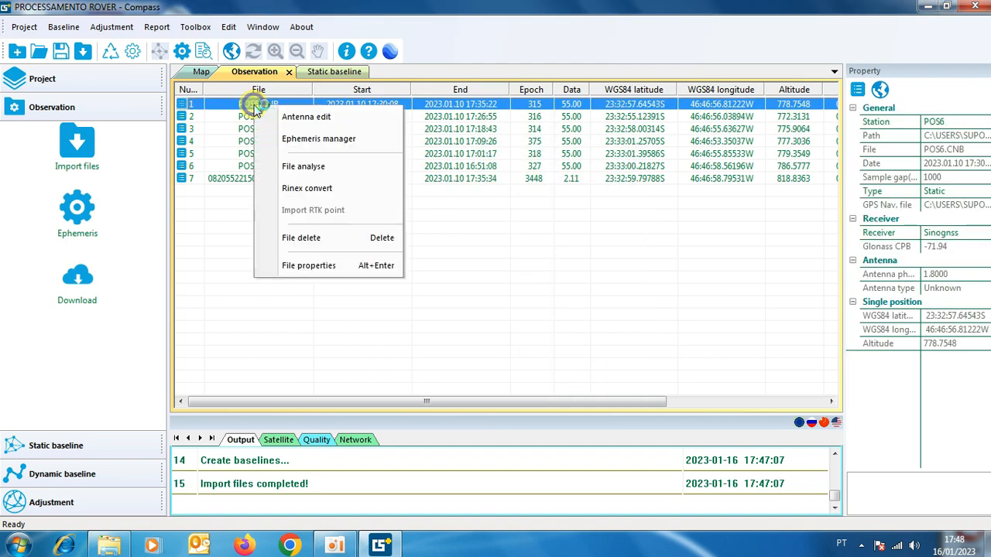
click(295, 116)
click(599, 286)
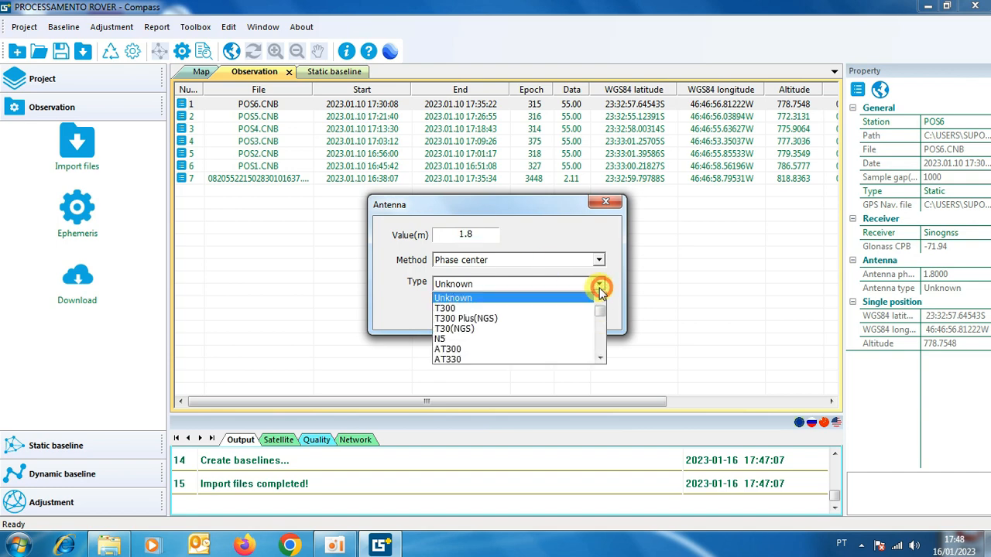
click(463, 328)
click(507, 313)
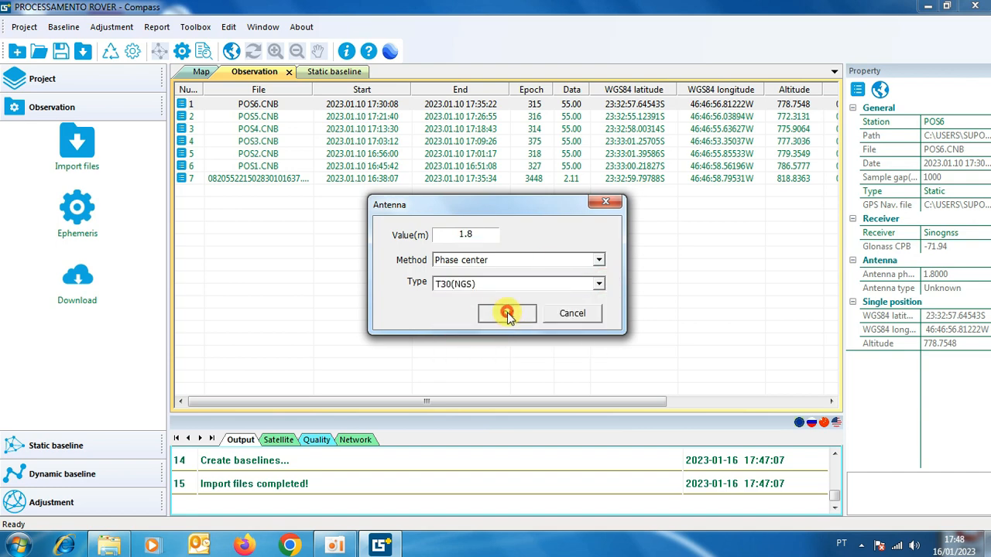
click(586, 371)
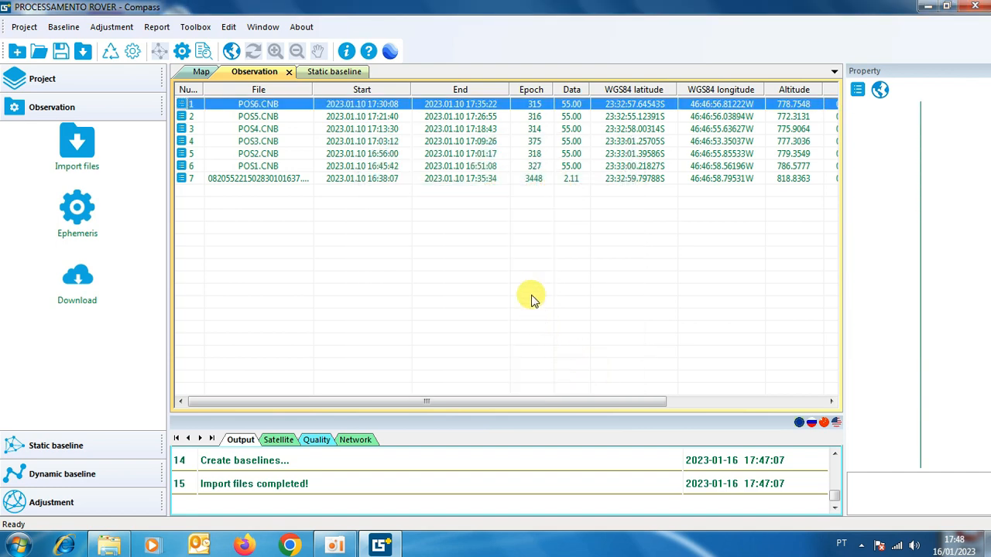
drag(425, 402, 584, 402)
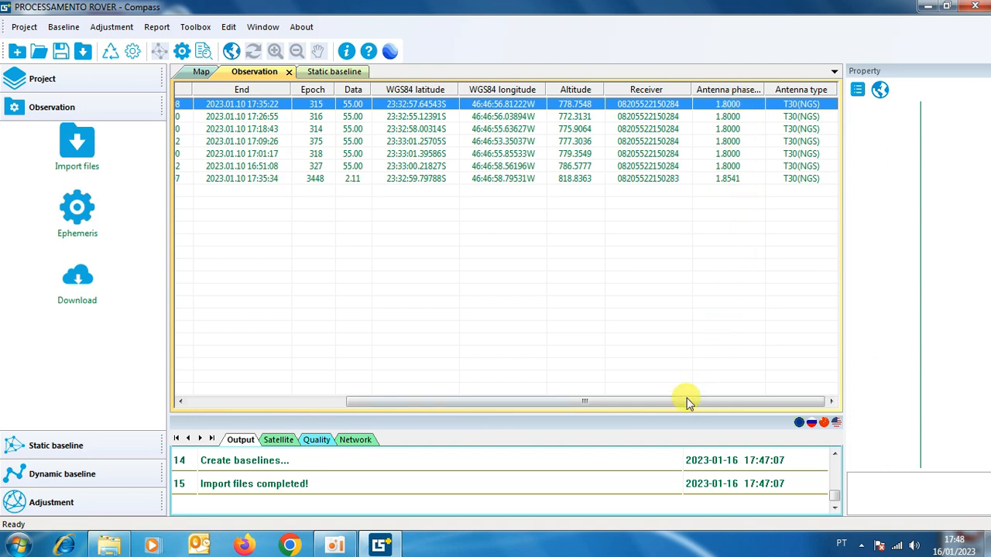
drag(688, 404, 416, 410)
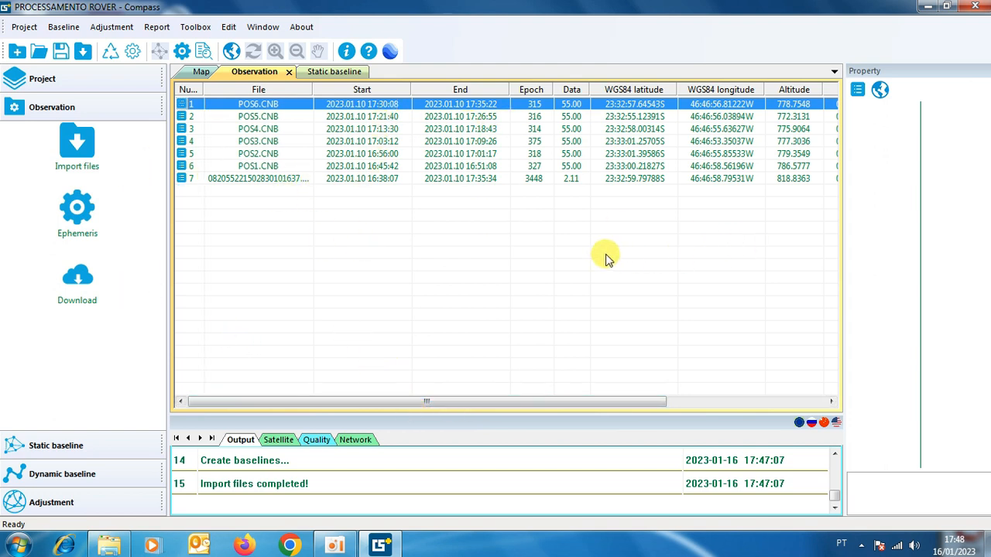
Open the BASE station's properties from the map and make it a constrained known point using the xyH method.
click(202, 72)
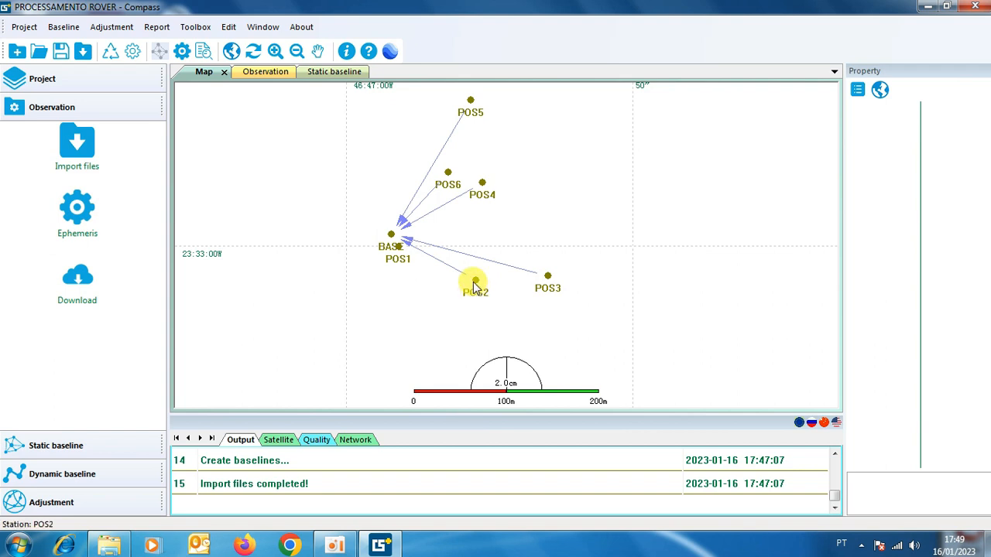
right_click(392, 237)
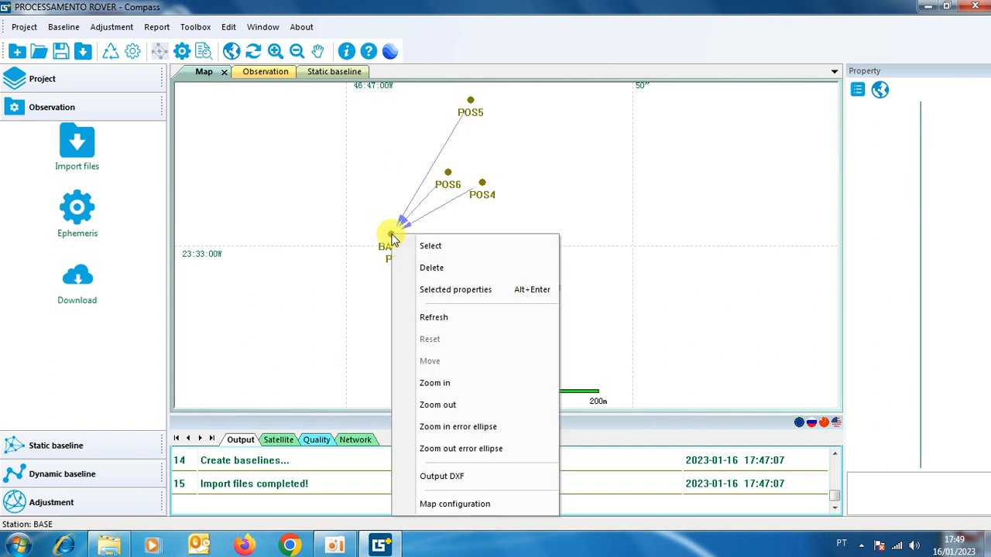
click(472, 291)
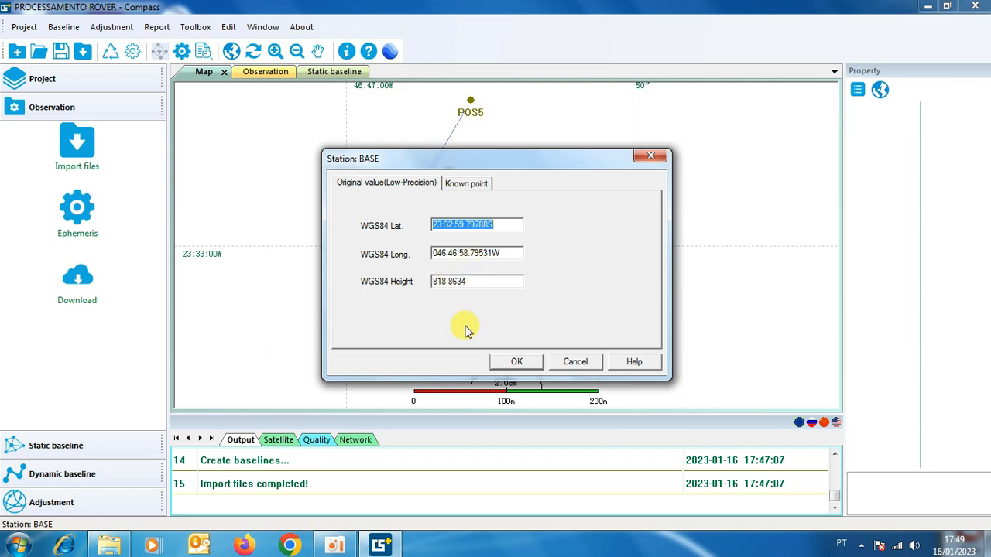
click(468, 184)
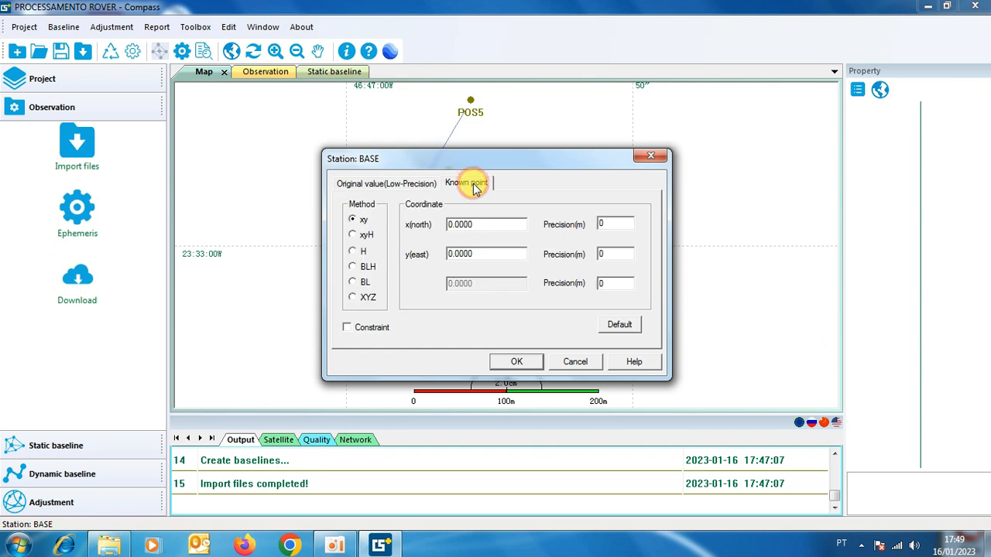
click(353, 236)
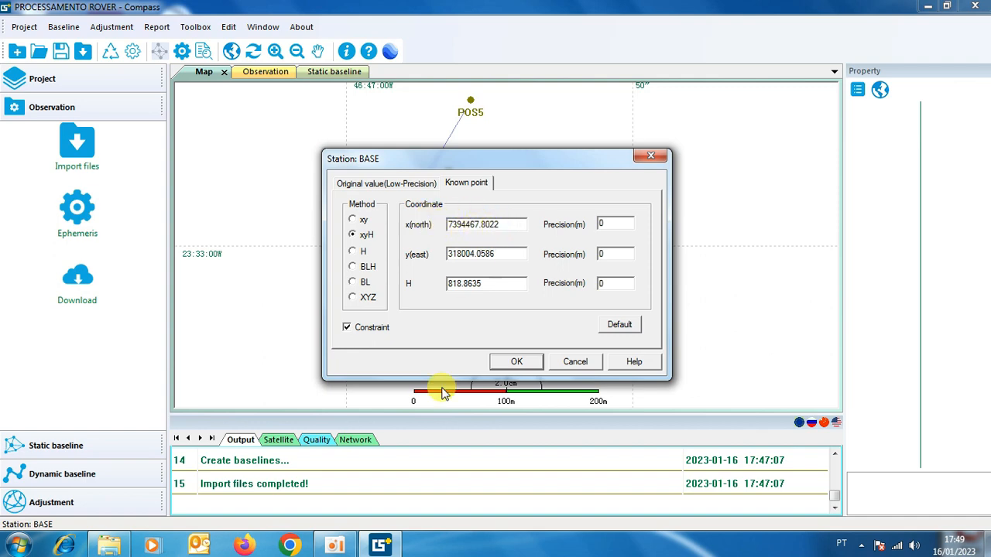
Switch to Windows Explorer and open the PPP report PDF 082055221502830101637.23O from BASE > PPP inside DADOS BRUTOS QIANXUN.
click(112, 548)
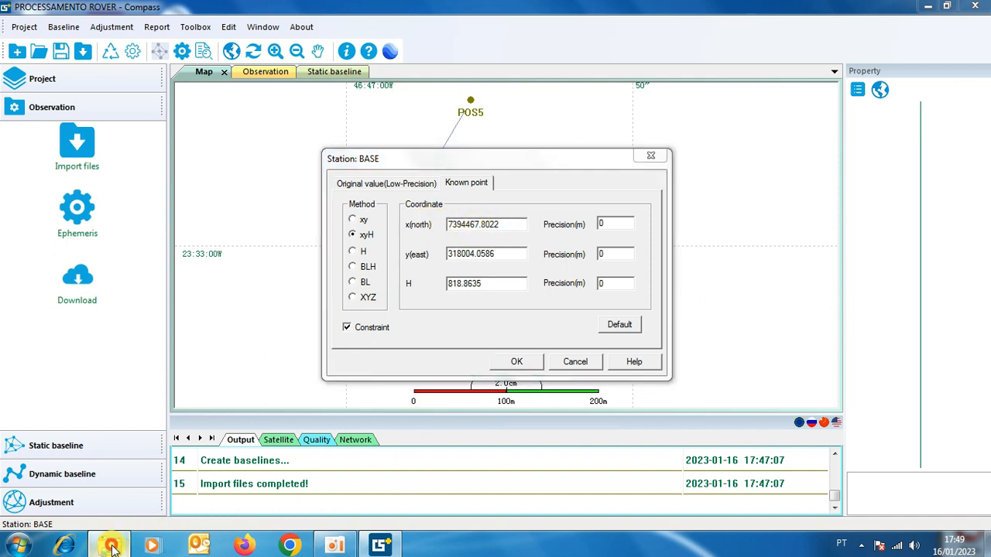
click(387, 53)
double_click(406, 124)
double_click(409, 137)
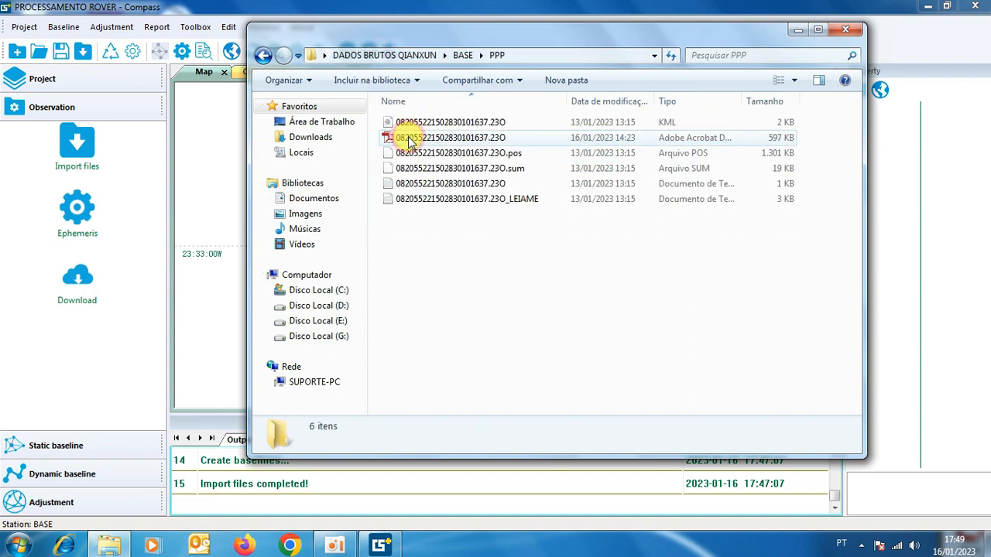
double_click(408, 138)
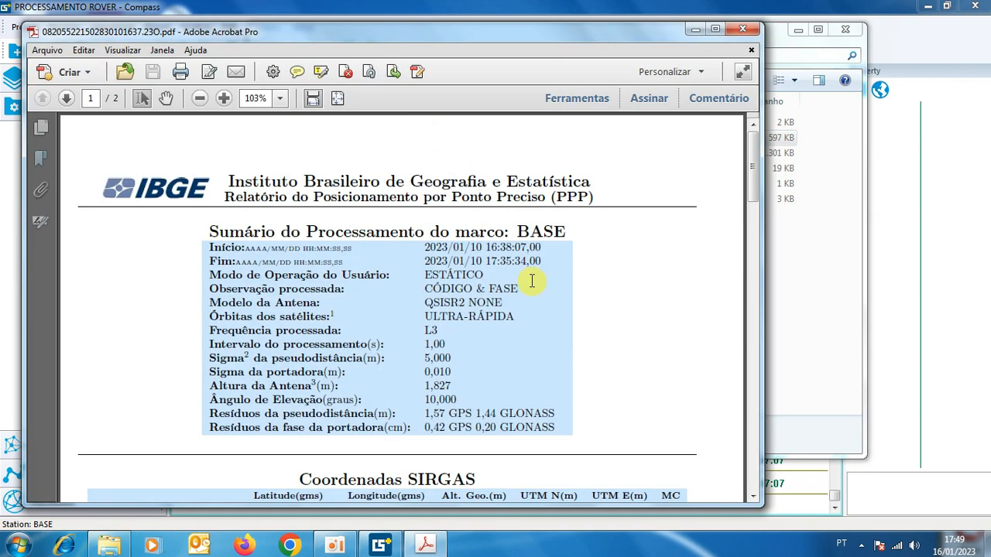
Copy the 2000.4 UTM N coordinate from the report and set BASE's x(north) to 7394468.020 in Compass.
scroll(532, 280, down, 3)
drag(521, 373, 577, 372)
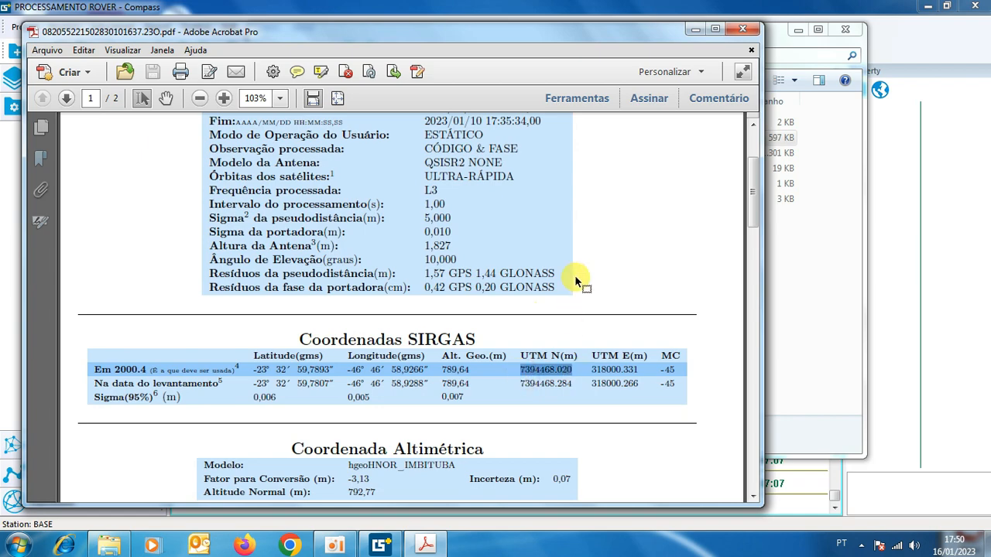
click(693, 31)
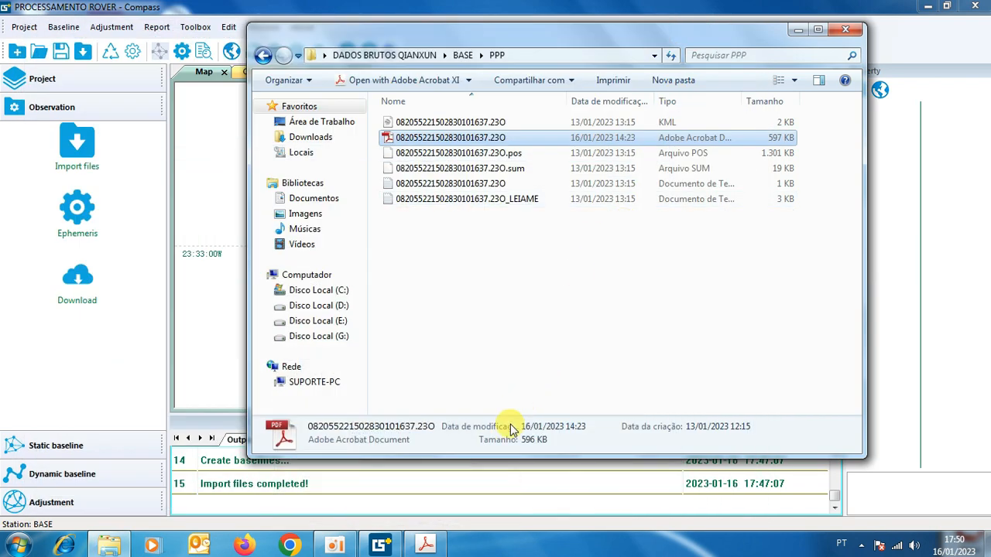
click(797, 31)
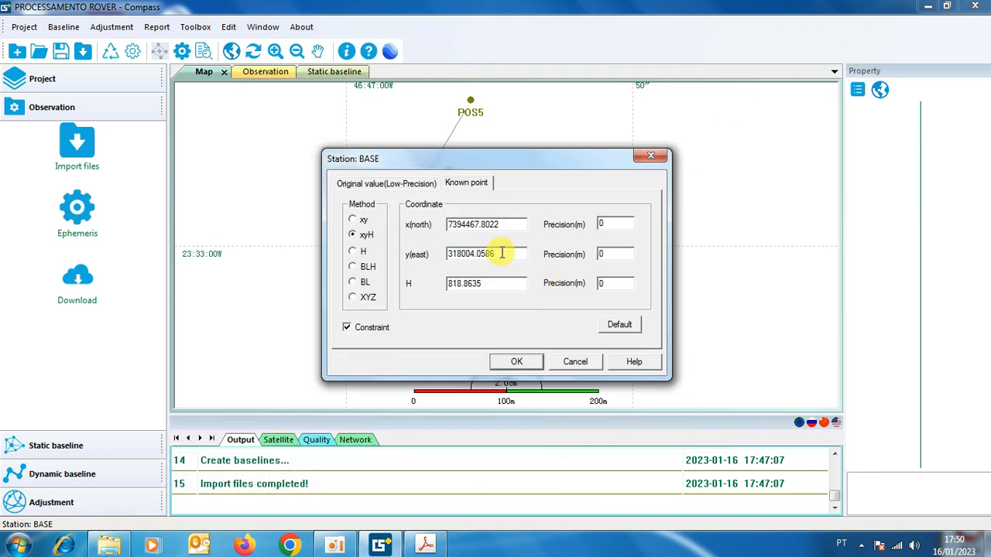
drag(500, 223, 424, 232)
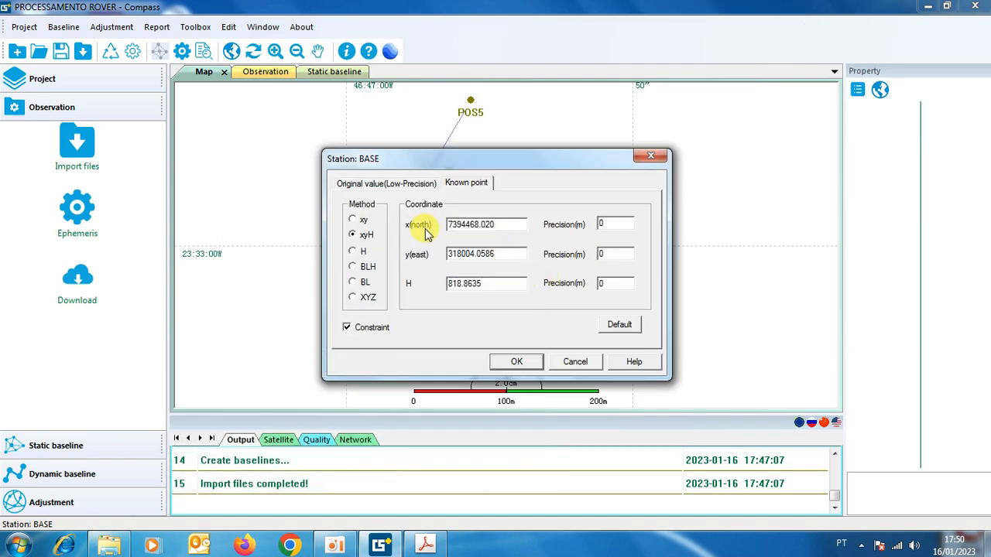
Copy the 2000.4 UTM E coordinate from the PPP report and set BASE's y(east) to 318000.331.
click(425, 545)
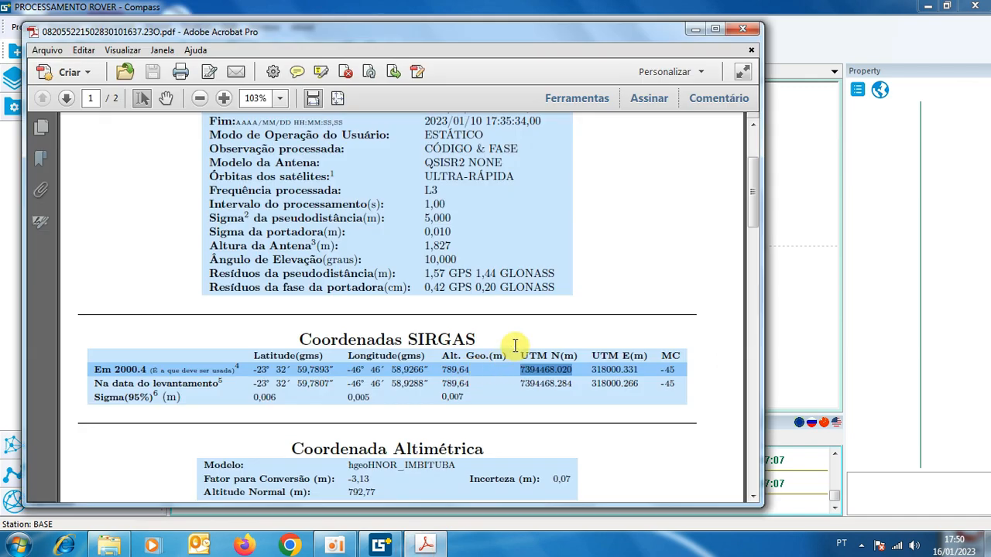
mouse_move(591, 370)
mouse_down()
mouse_move(636, 369)
mouse_move(591, 369)
mouse_up()
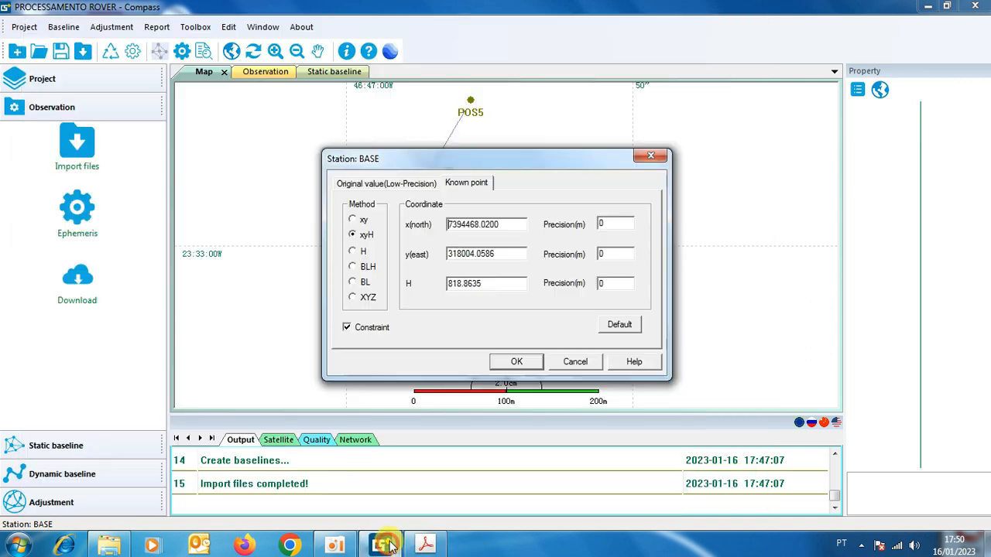
click(380, 546)
double_click(508, 253)
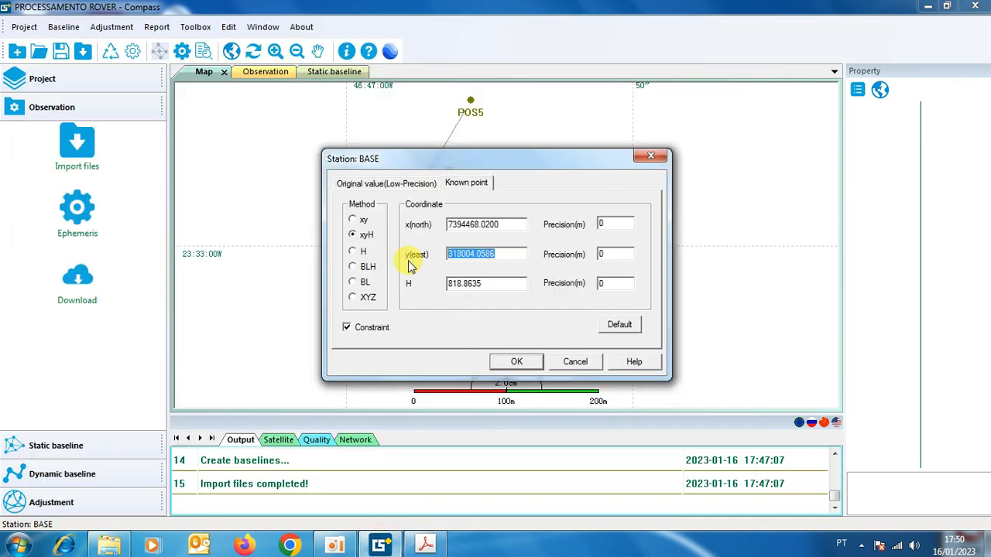
Take the 2000.4 geometric altitude from the PPP report and set BASE's H to 789.64.
click(426, 547)
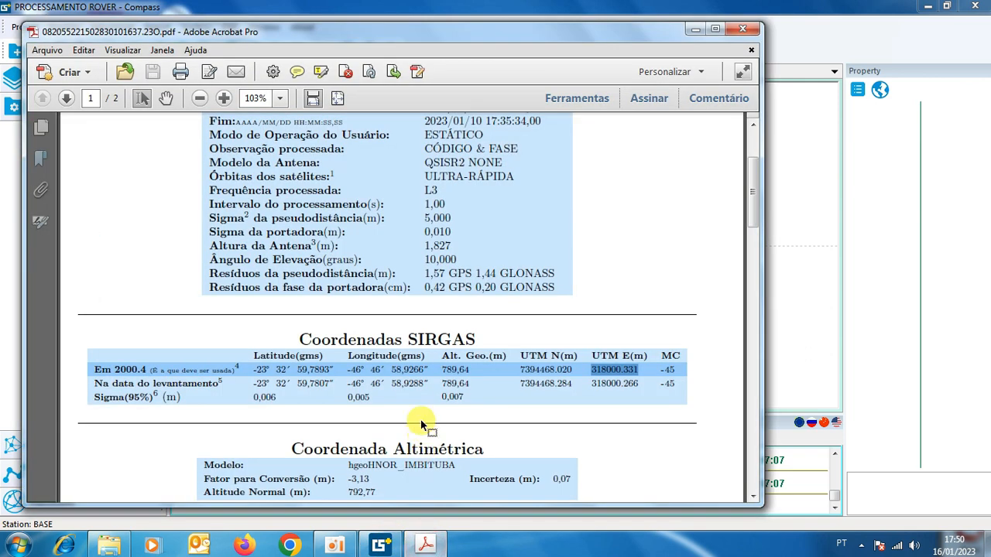
drag(441, 369, 468, 372)
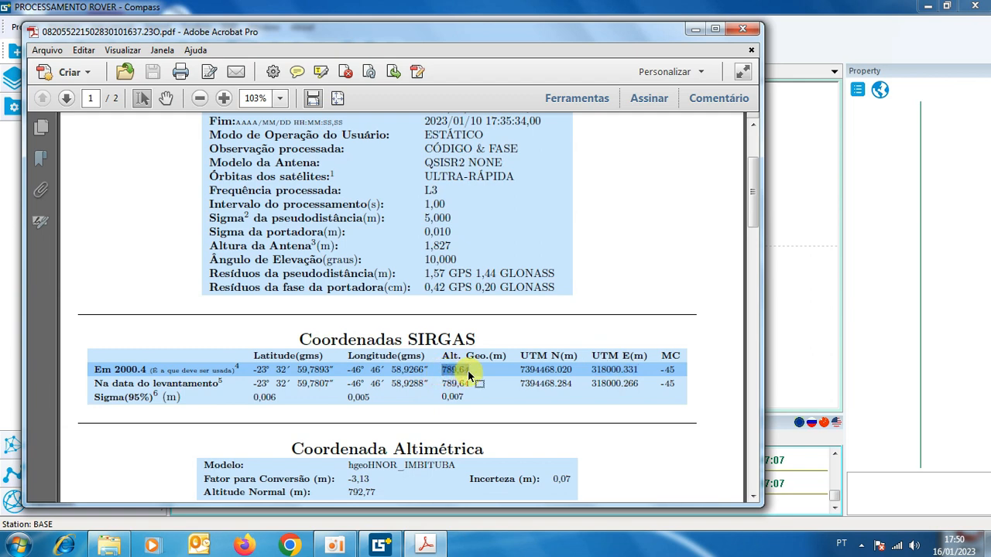
click(786, 392)
drag(489, 287, 422, 292)
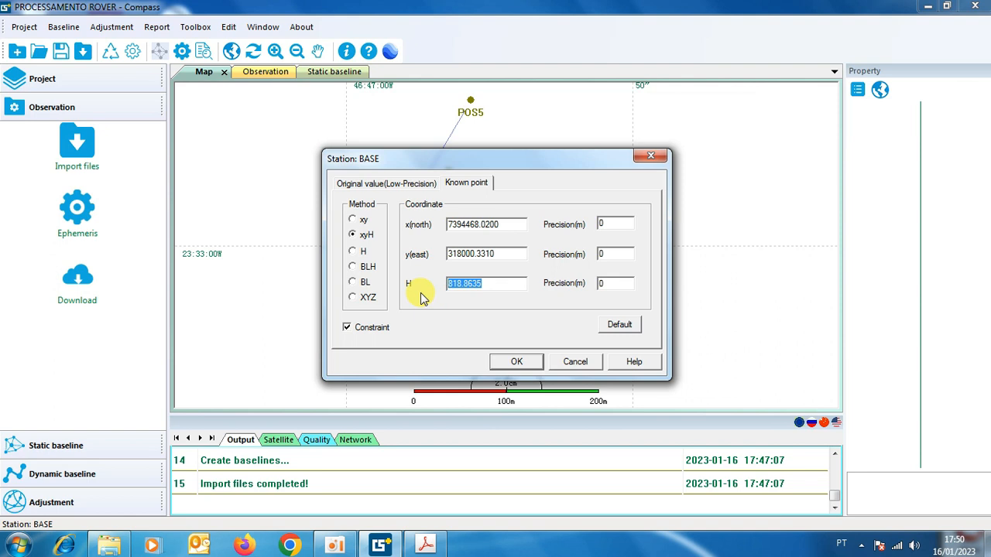
click(465, 283)
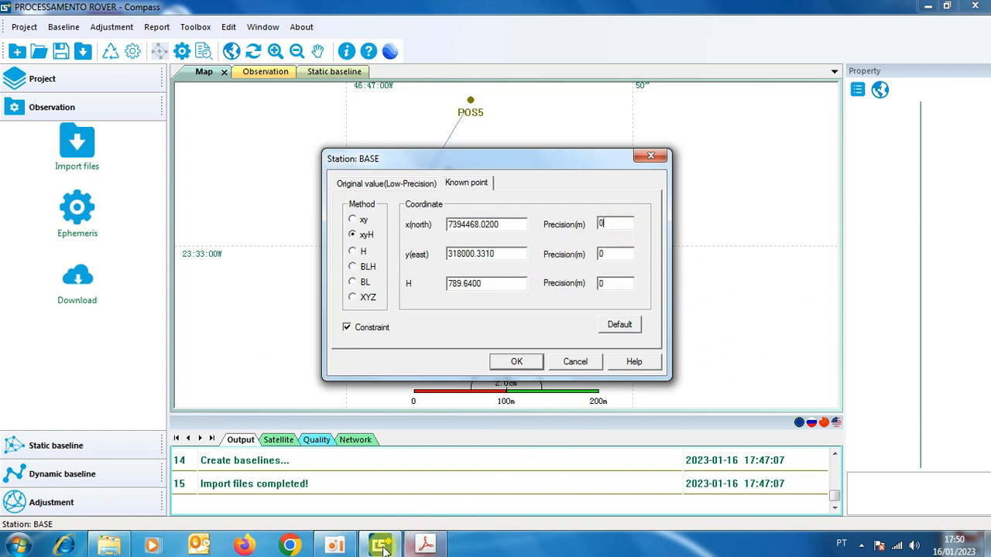
Set BASE's precisions to the PPP report's sigma values, 0.006 for x(north), 0.005 for y(east) and 0.007 for H, and apply the known point.
click(413, 547)
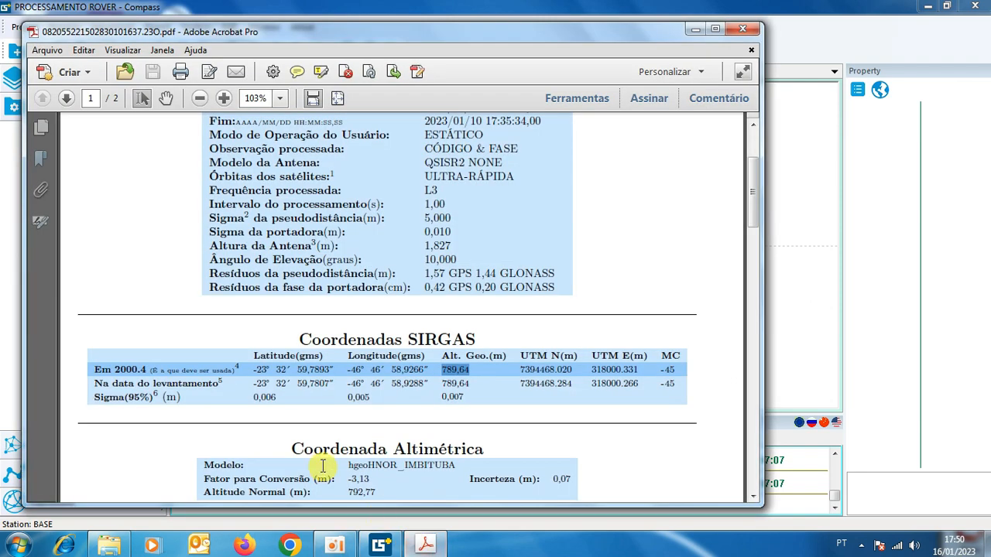
click(383, 547)
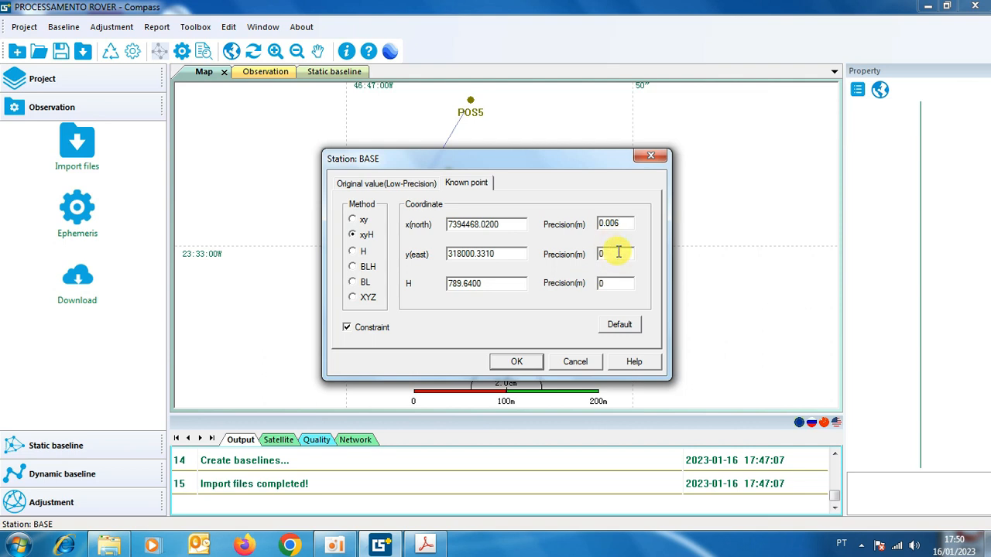
click(610, 283)
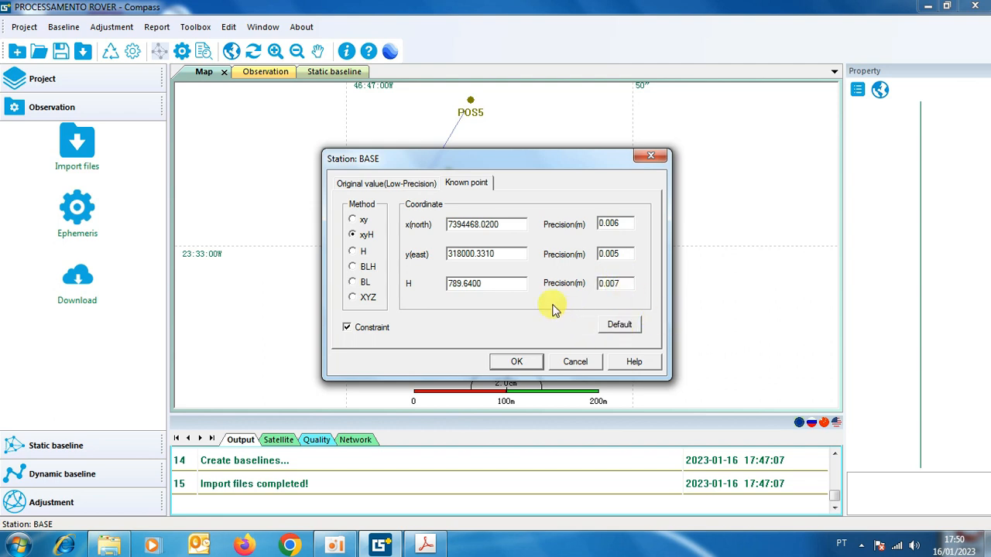
click(518, 362)
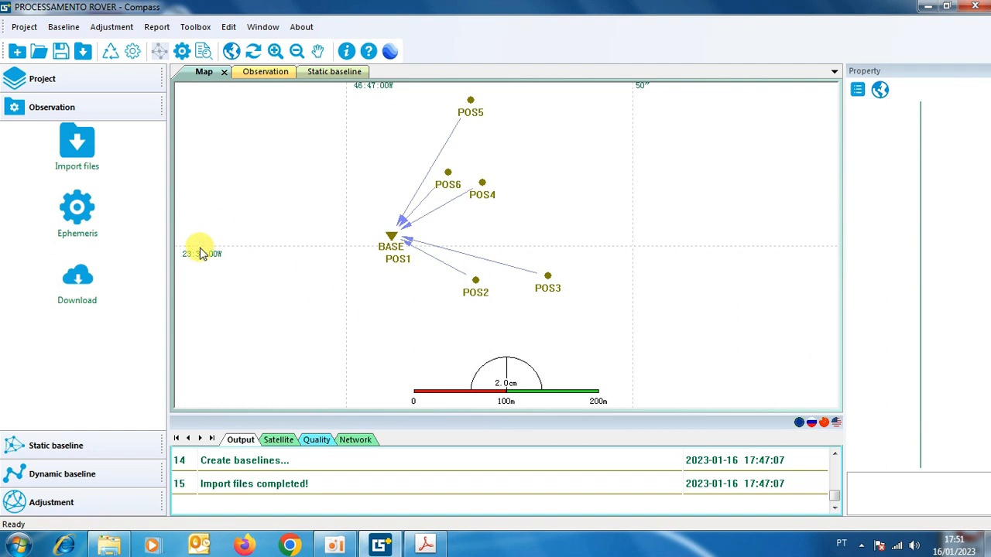
Process all the static baselines to BASE and close the progress window when the solving is finished.
click(68, 446)
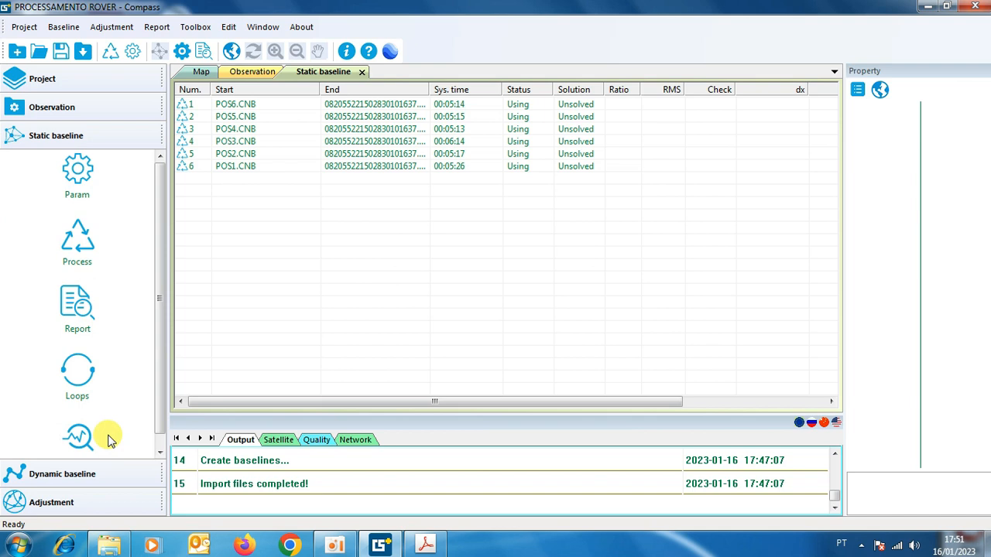
click(77, 244)
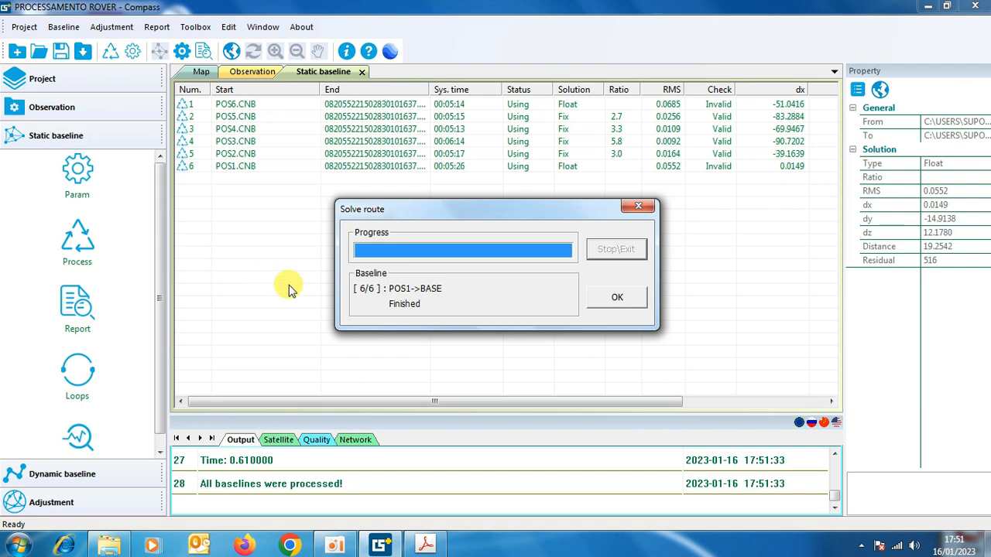
click(617, 299)
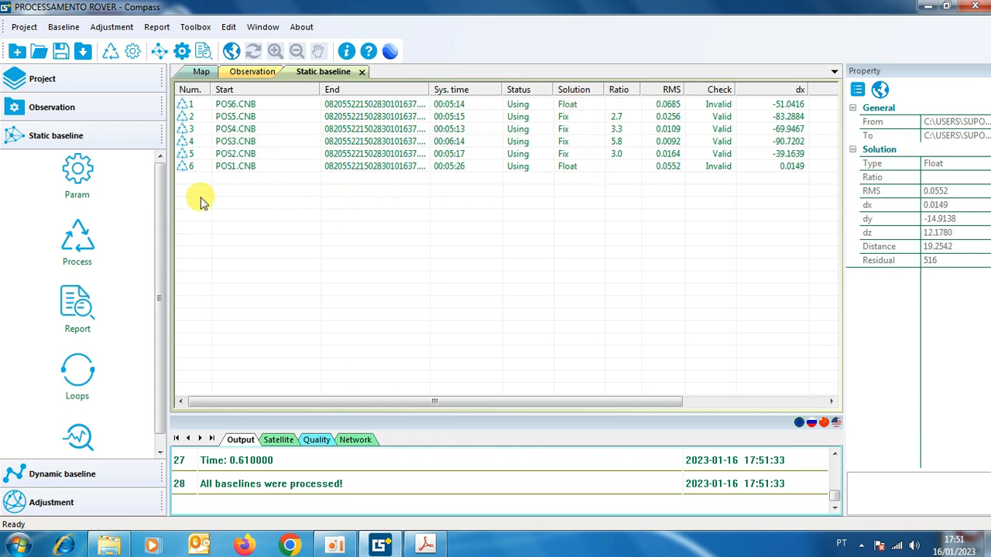
Select the POS1 baseline and enlarge the lower pane to view its satellite tracking and residual chart.
click(196, 169)
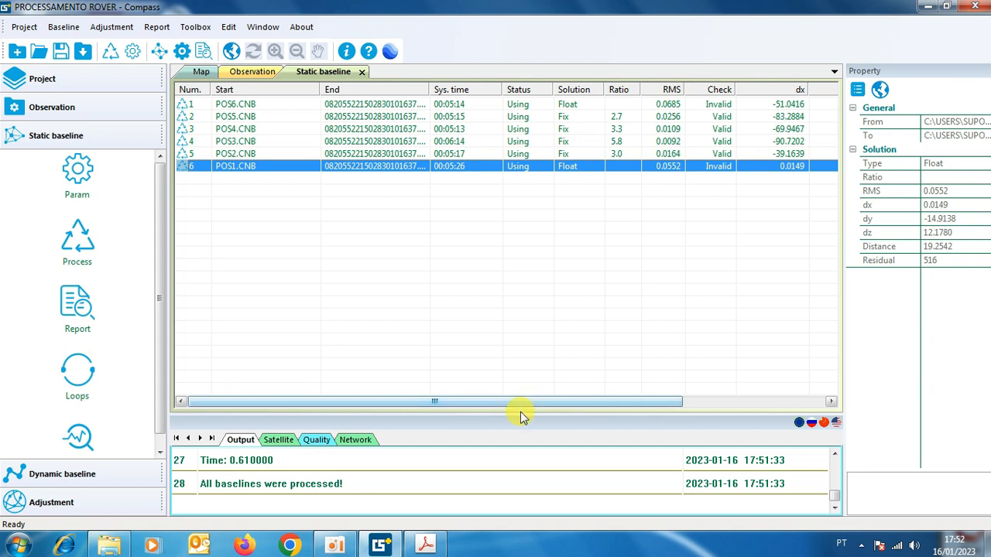
drag(519, 413, 520, 288)
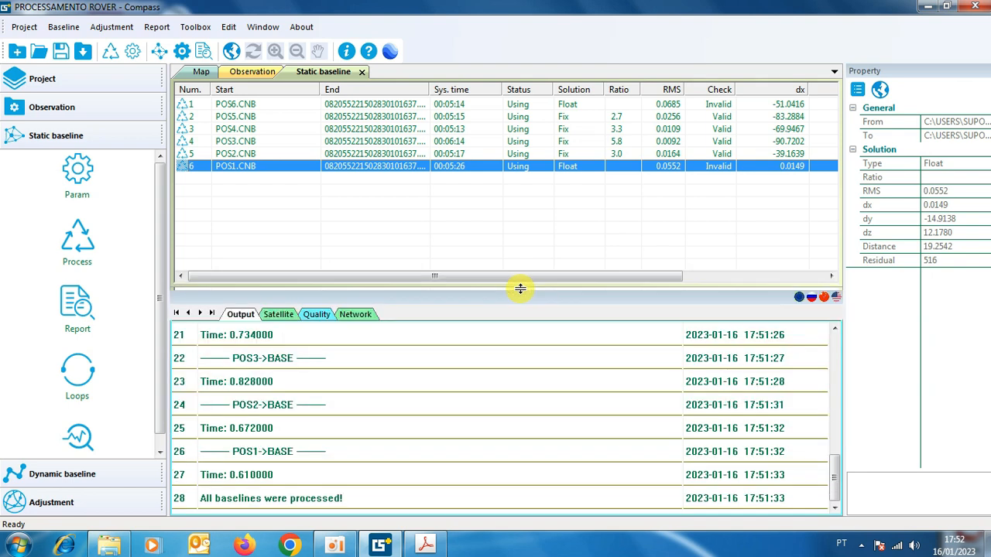
click(282, 315)
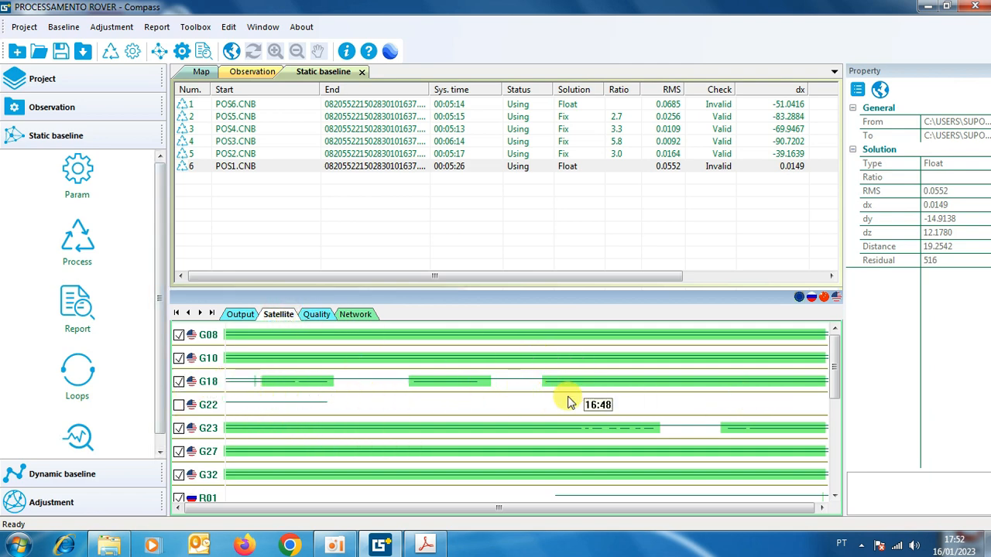
click(315, 314)
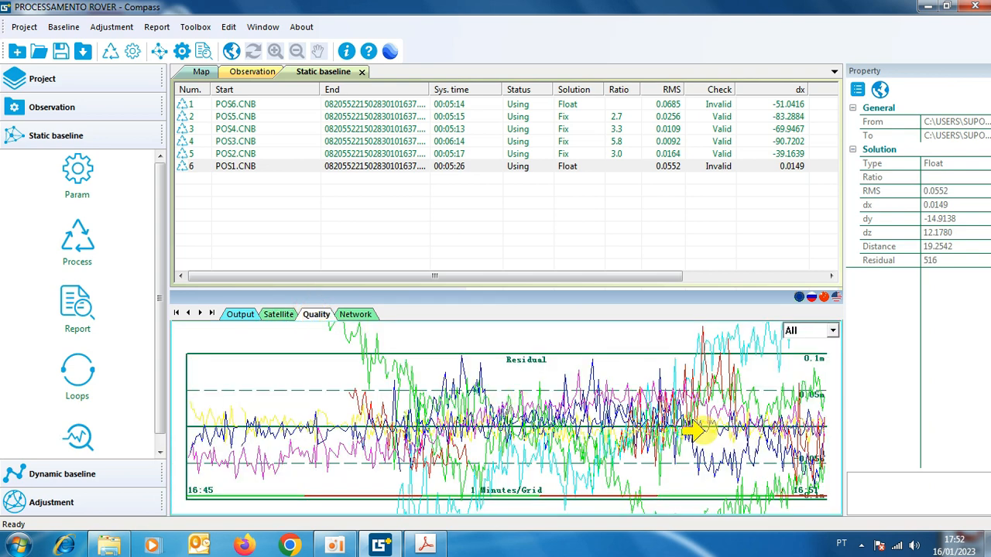
Examine the POS1 baseline's L1 residuals for satellites R07, R24 and E10, returning to R24.
click(832, 330)
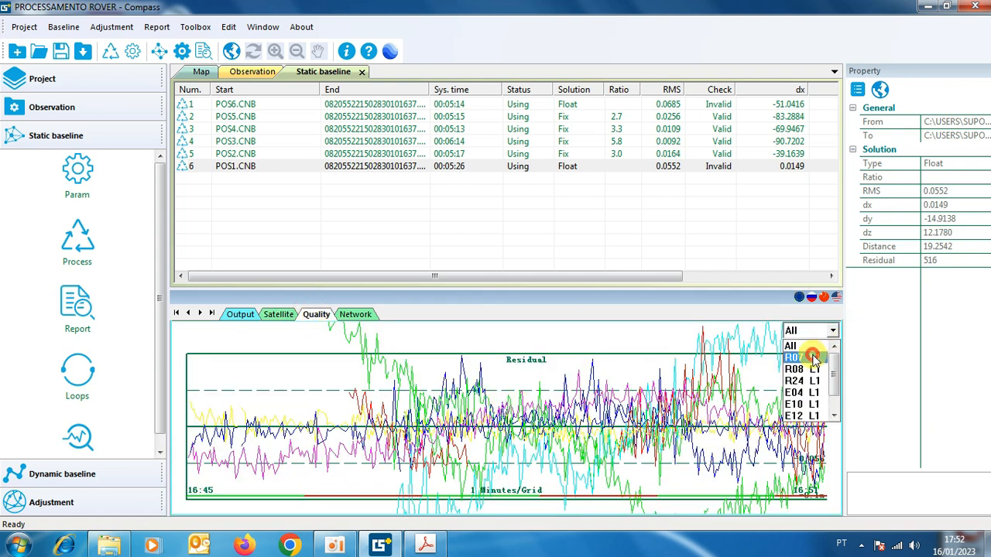
click(809, 359)
click(832, 331)
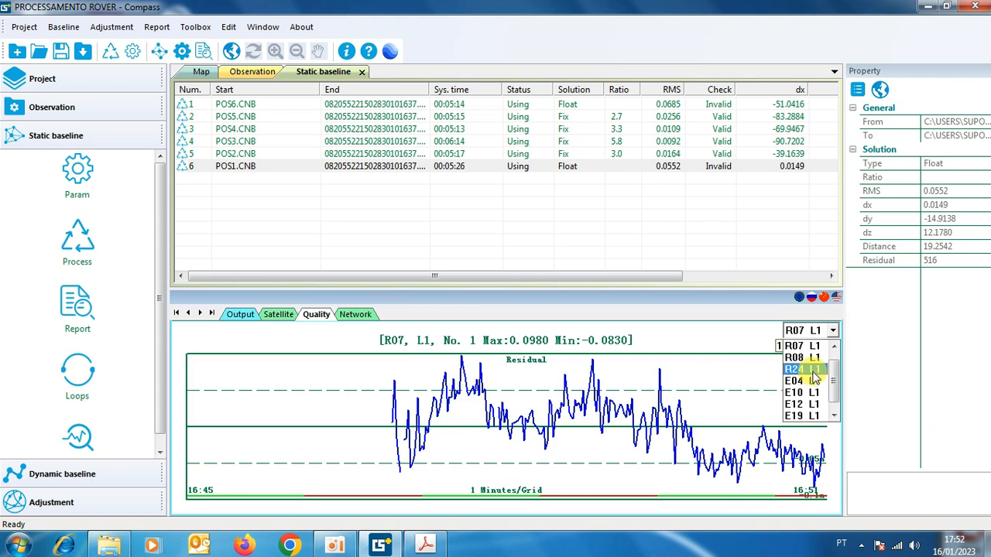
click(809, 385)
click(832, 330)
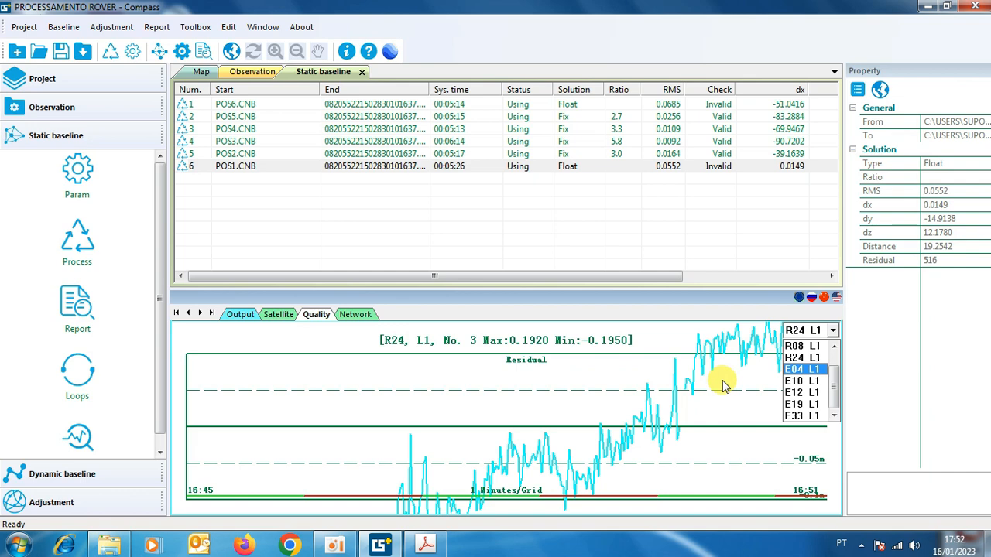
click(807, 382)
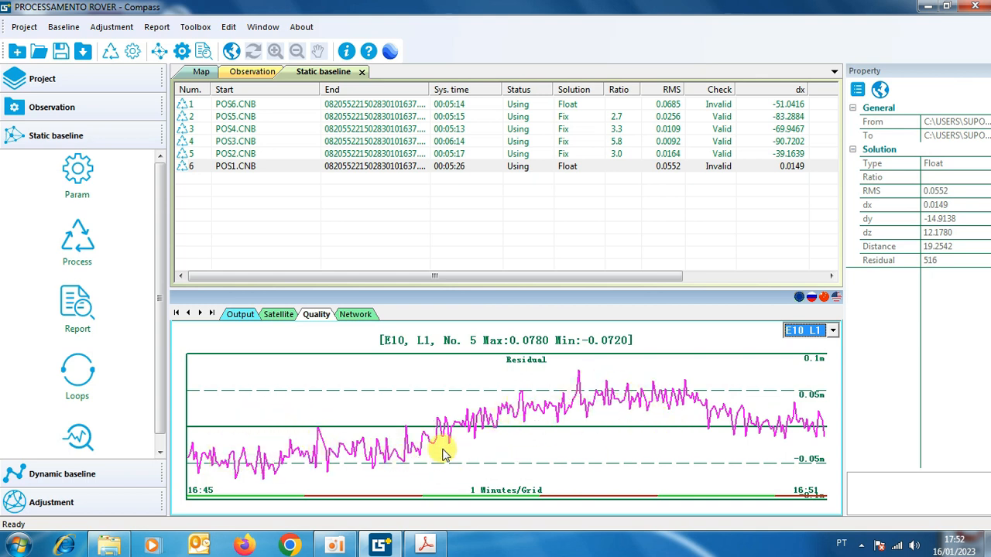
click(837, 331)
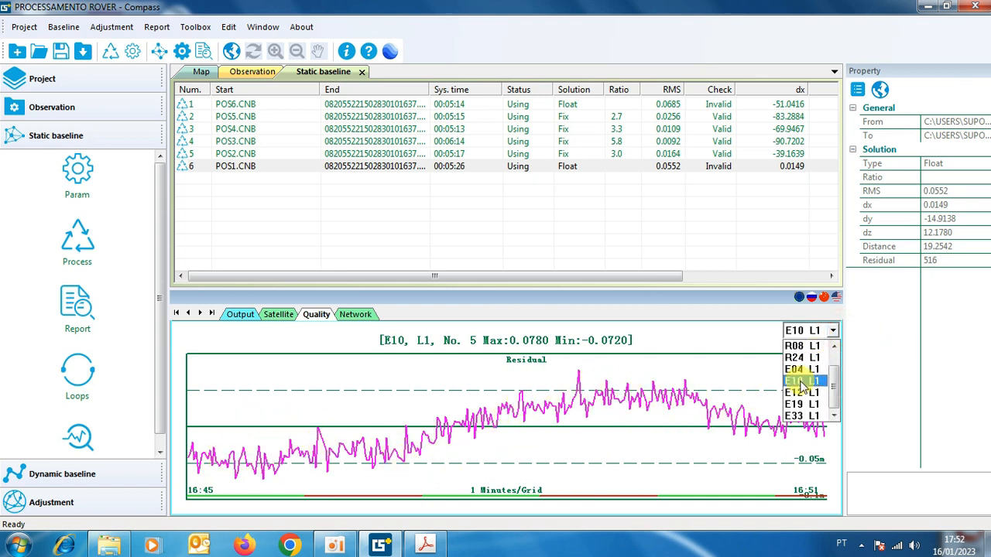
click(805, 350)
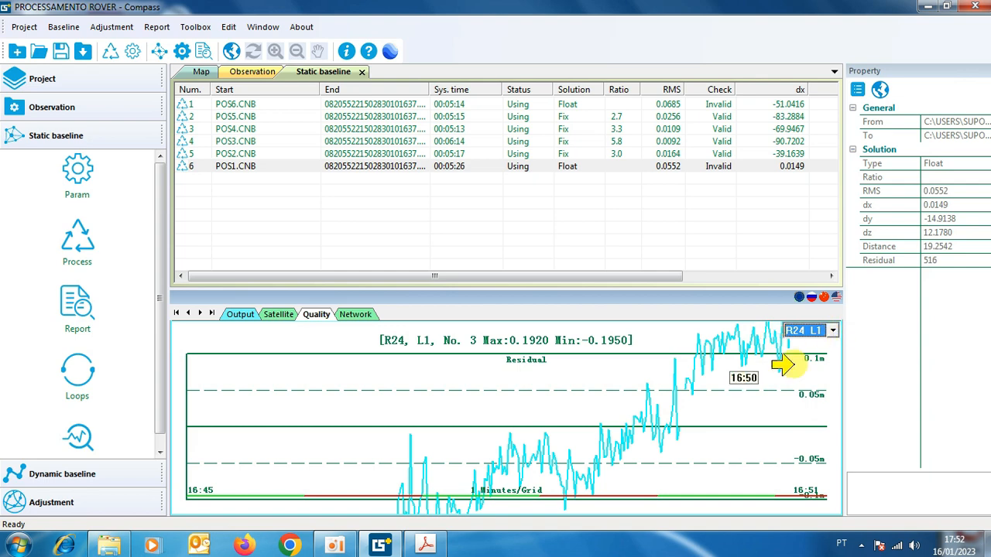
Review the POS1 satellite tracking list and compare it with the L1 residuals of R07, R08 and E04.
click(274, 315)
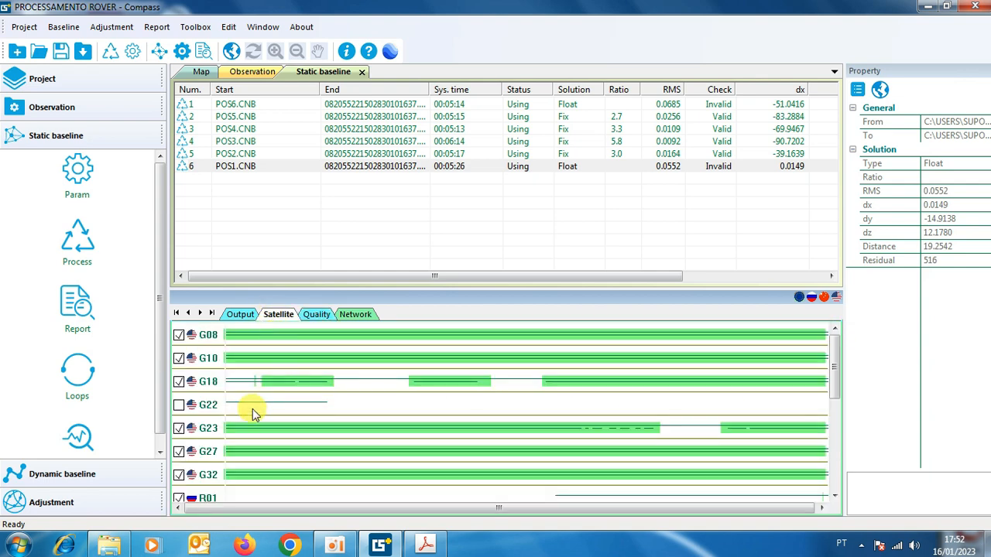
scroll(195, 461, down, 1)
scroll(195, 458, down, 3)
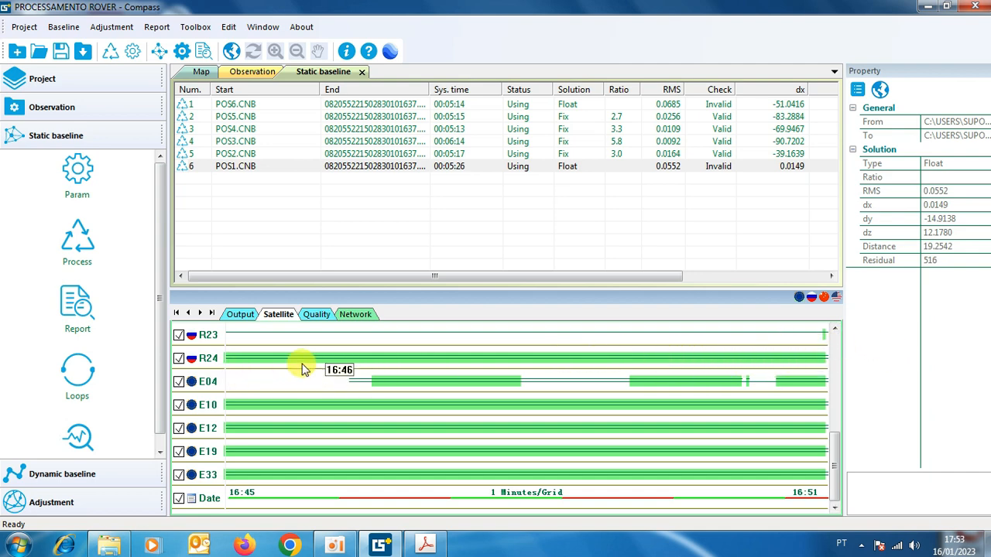
click(316, 314)
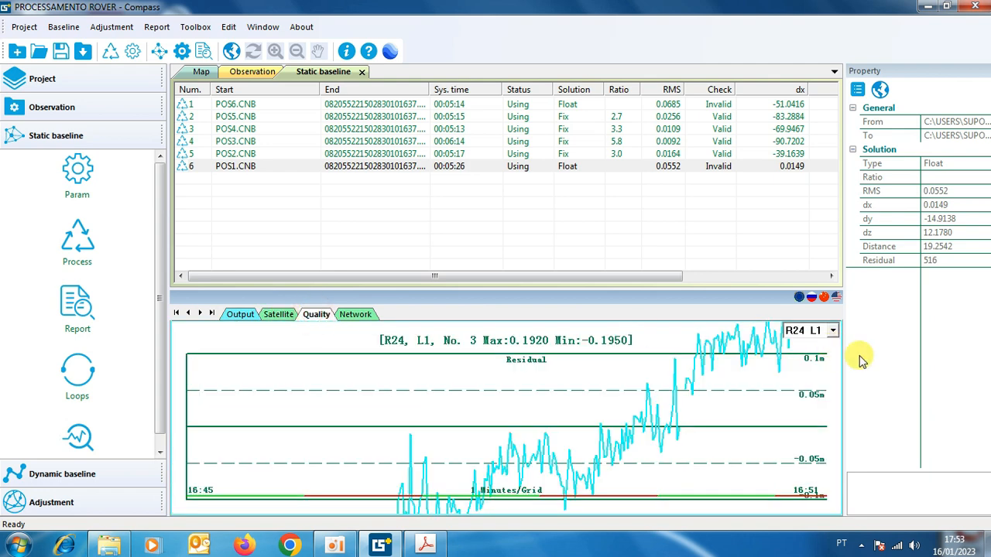
click(833, 330)
scroll(833, 369, up, 1)
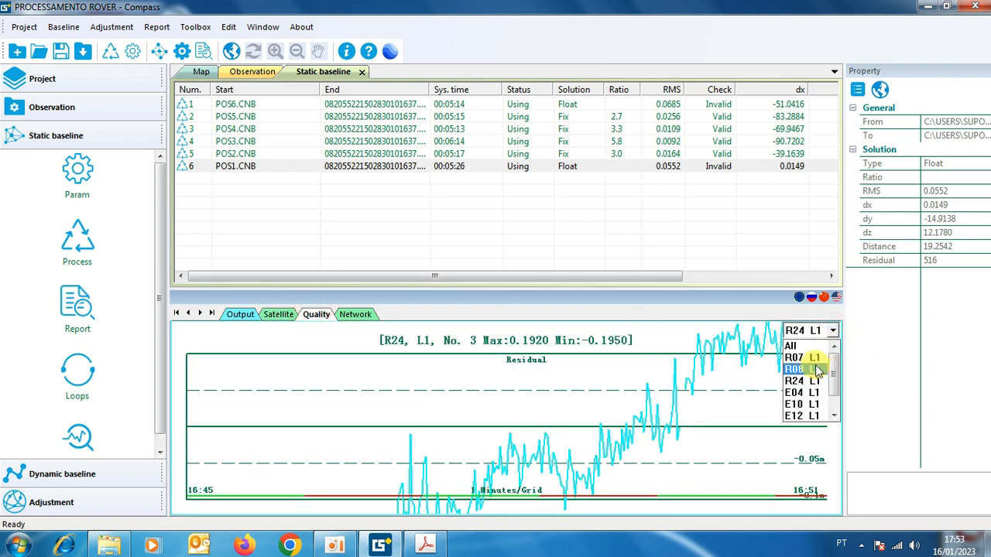
click(818, 358)
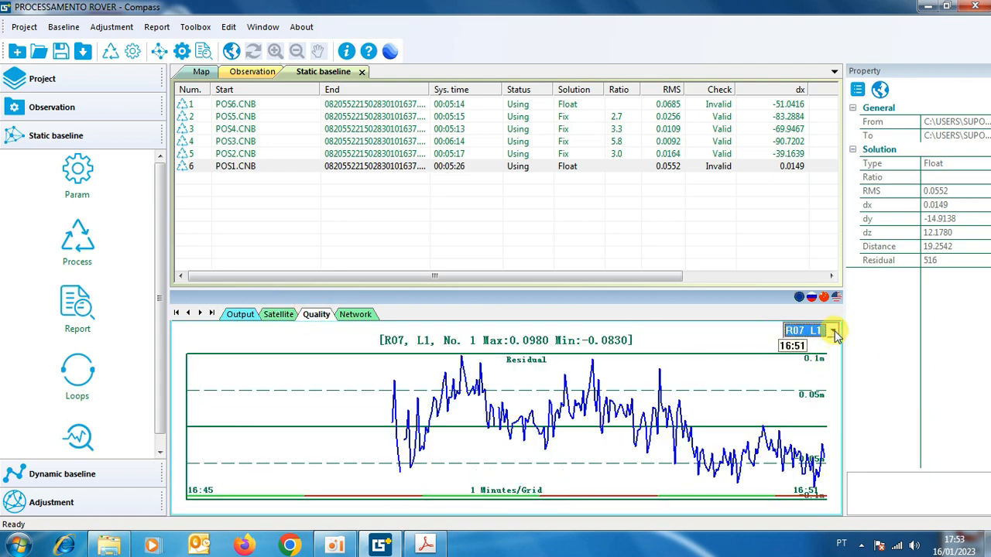
click(833, 331)
click(814, 357)
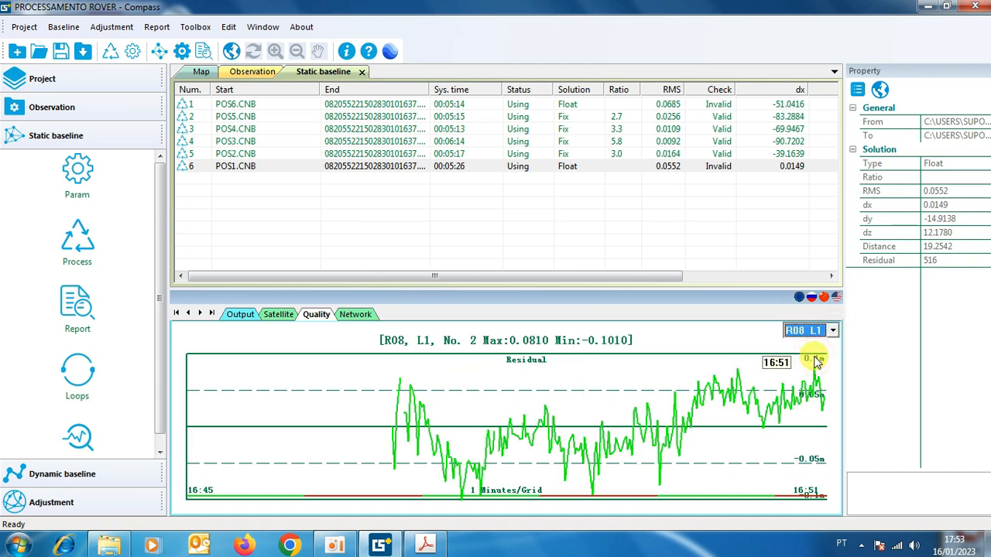
click(832, 331)
click(818, 370)
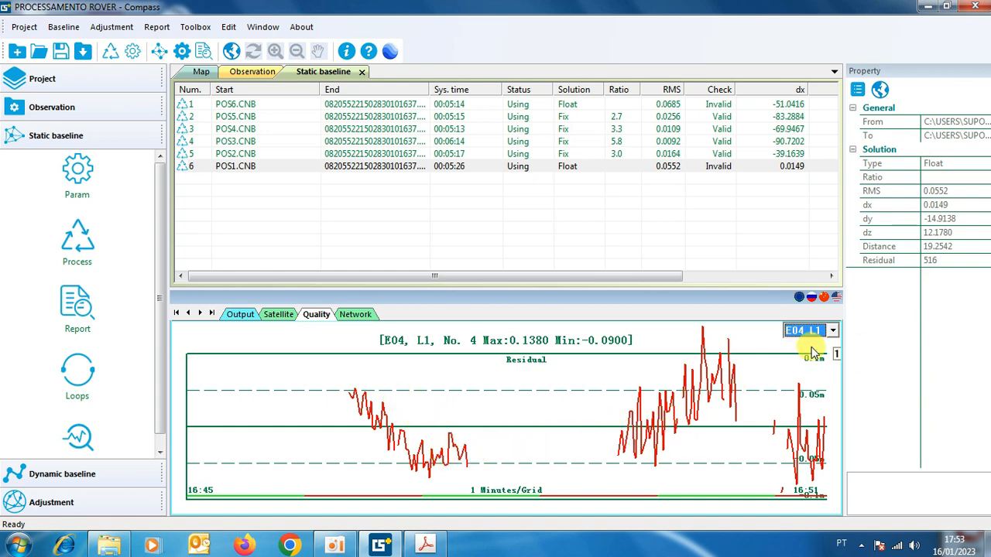
Exclude satellite E04 from the POS1 baseline in the satellite tracking list.
click(274, 315)
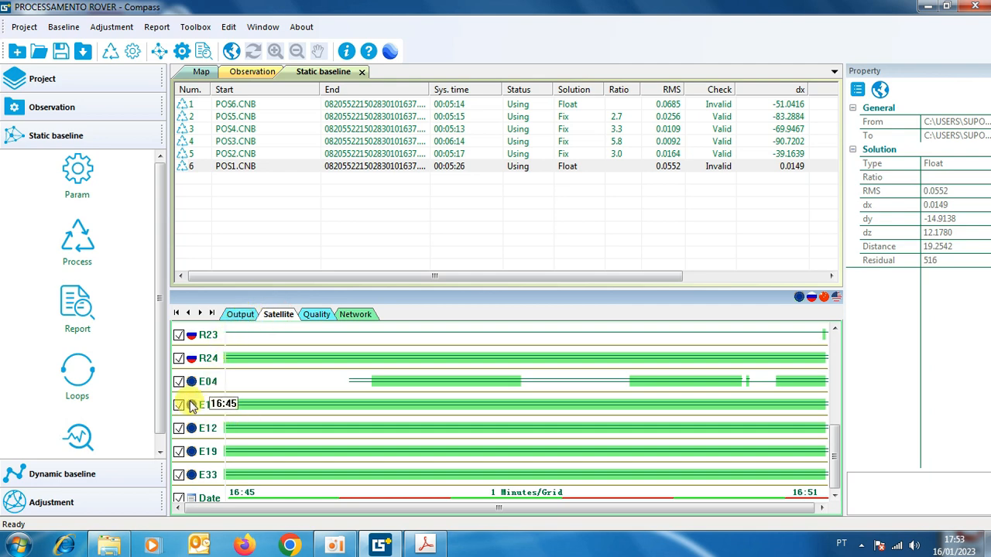
click(180, 383)
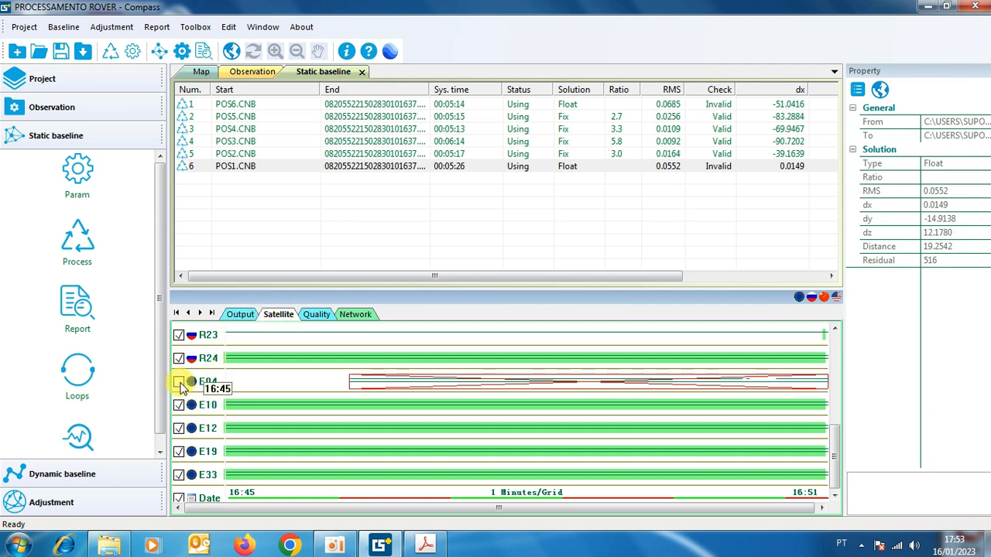
click(180, 383)
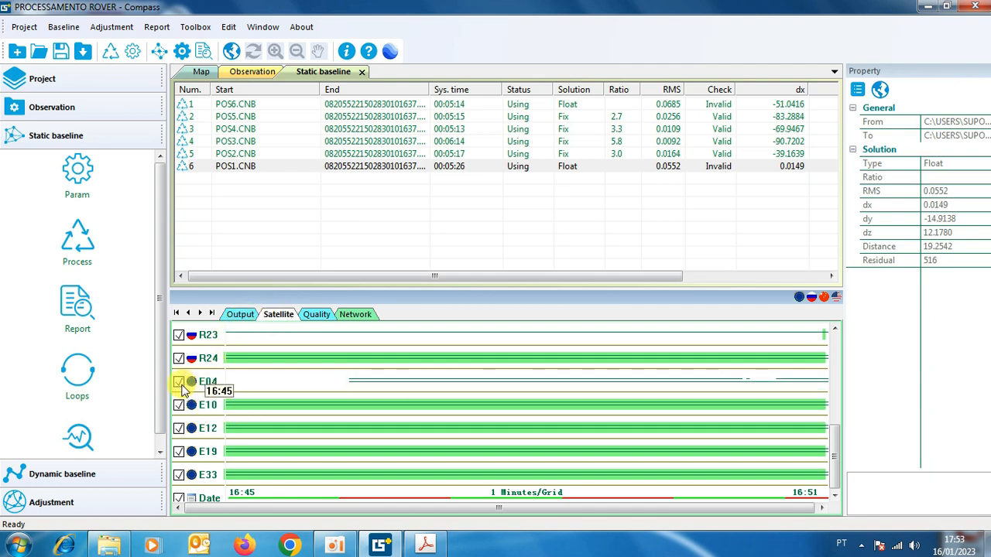
click(181, 385)
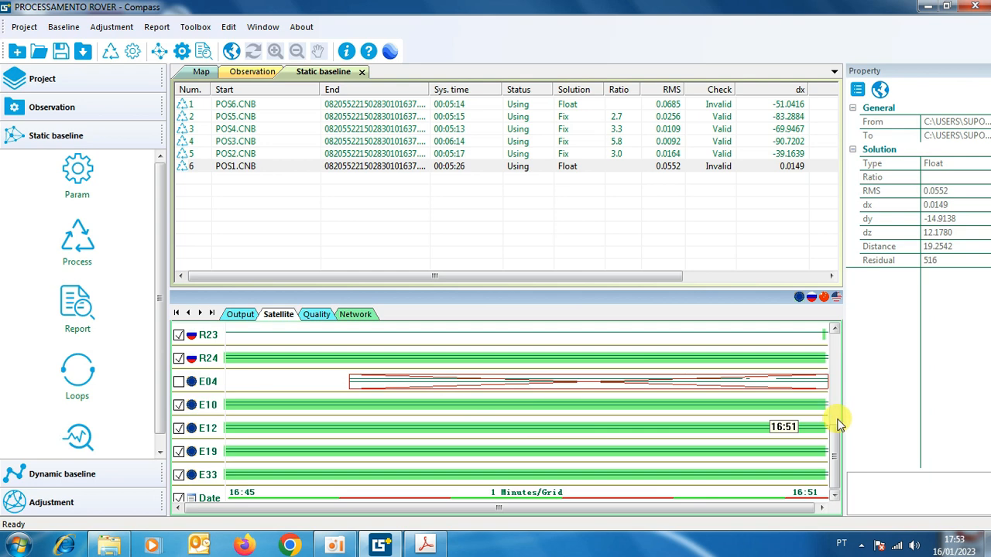
Try marking the interrupted R07 epochs around 16:47 for exclusion and restore them by deleting the rectangle, two times.
scroll(839, 423, up, 3)
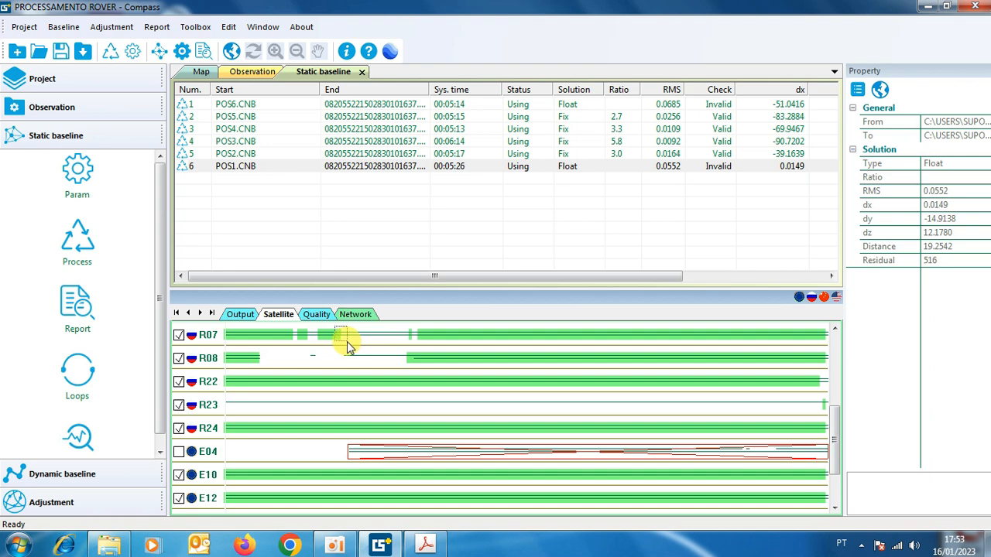
drag(348, 348, 424, 342)
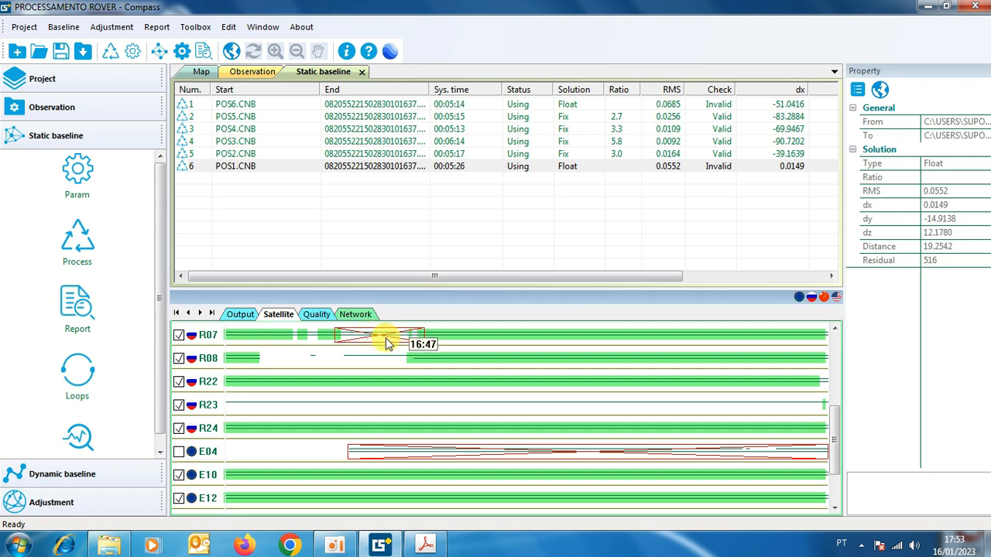
right_click(386, 338)
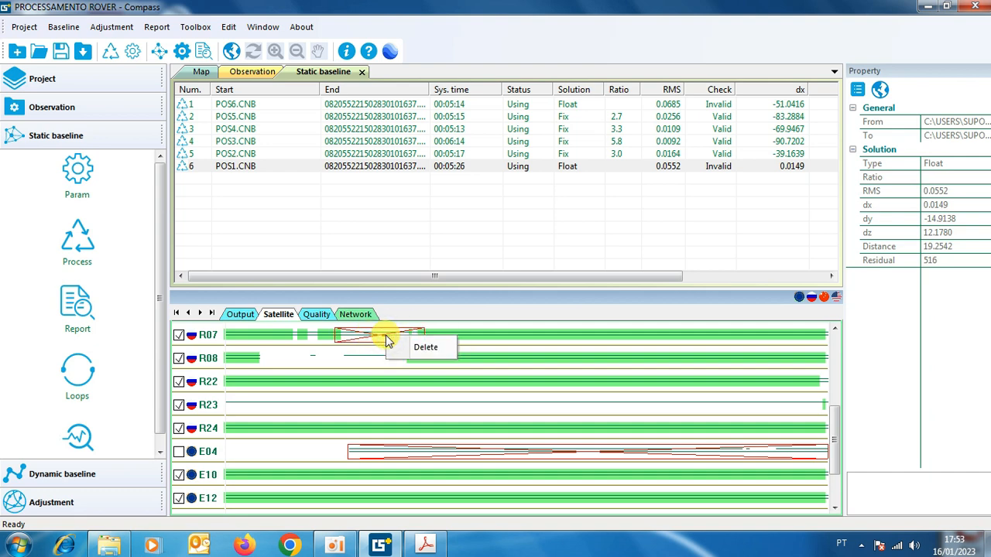
click(432, 348)
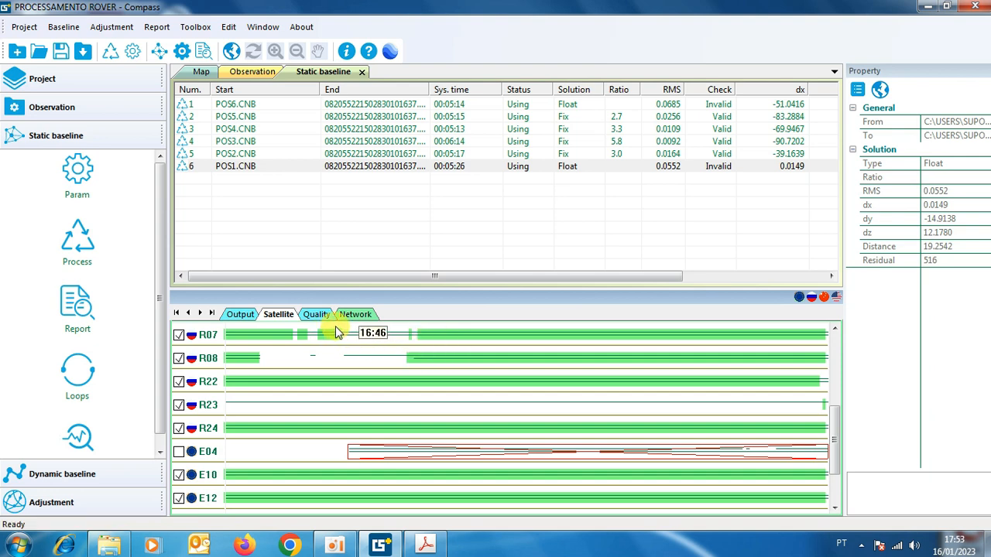
drag(346, 338, 424, 342)
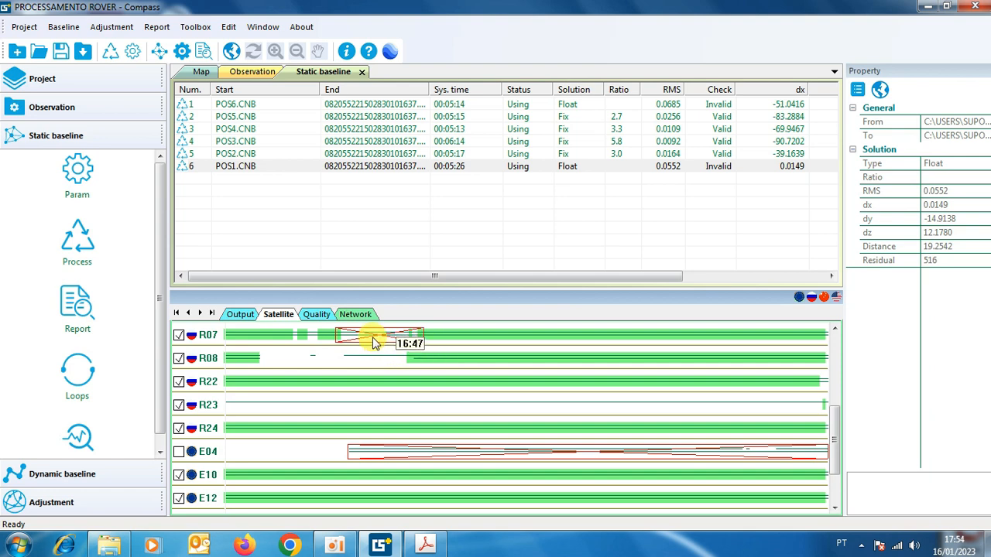
right_click(379, 341)
click(421, 348)
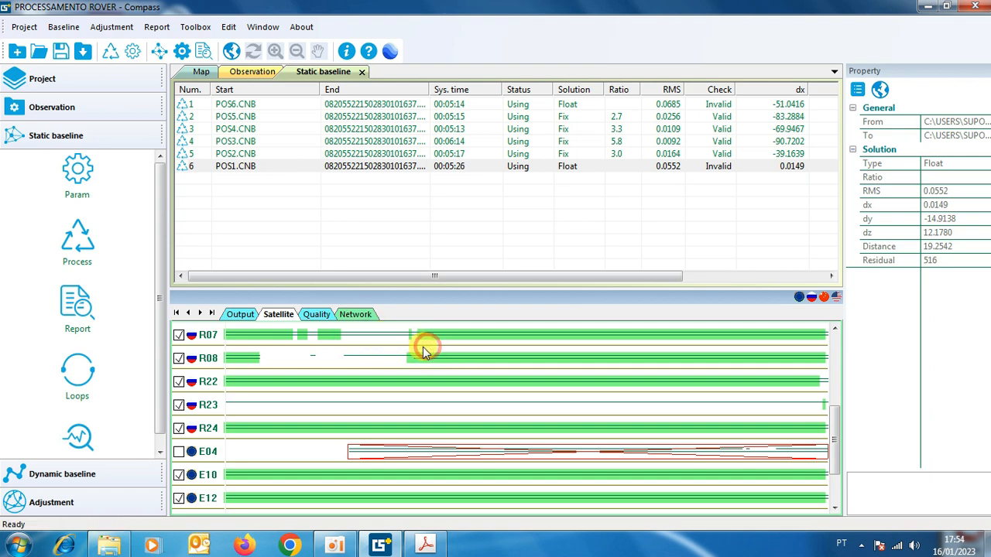
Exclude the interrupted R07 epochs around 16:47 on the POS1 baseline by enclosing them in a rectangle.
drag(338, 331, 358, 345)
drag(422, 343, 423, 343)
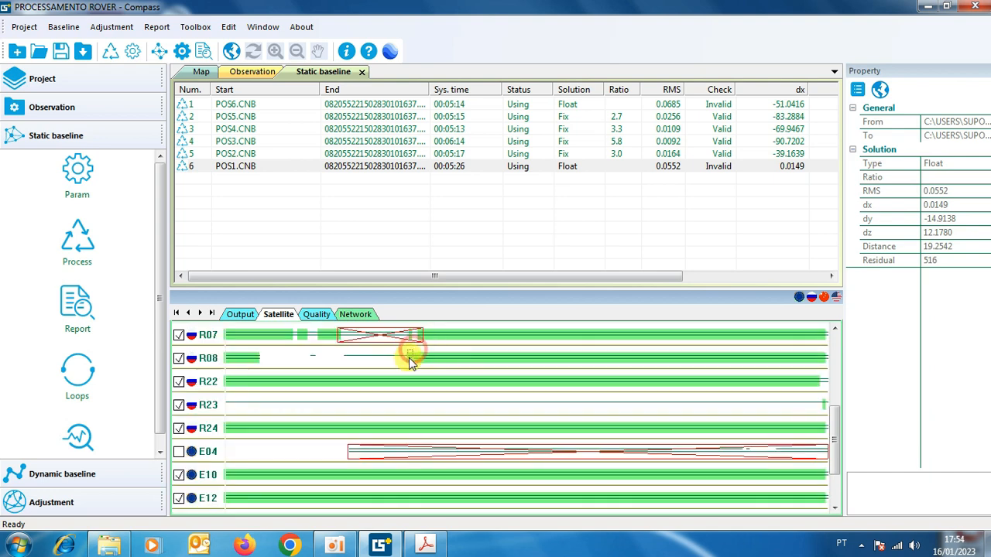
Exclude the interrupted R08 epochs before about 16:47 with a rectangle and reprocess the POS1 baseline.
drag(260, 362, 258, 369)
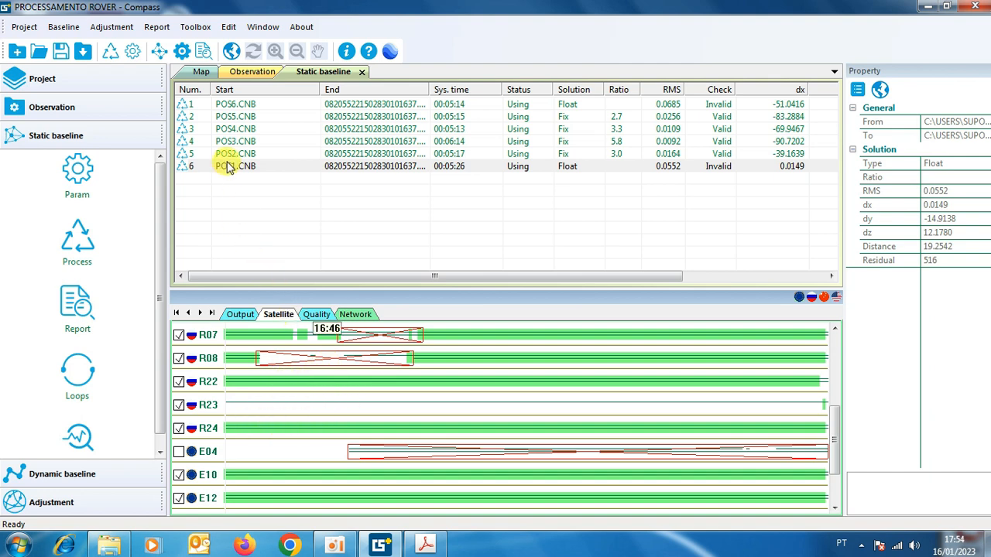
right_click(225, 166)
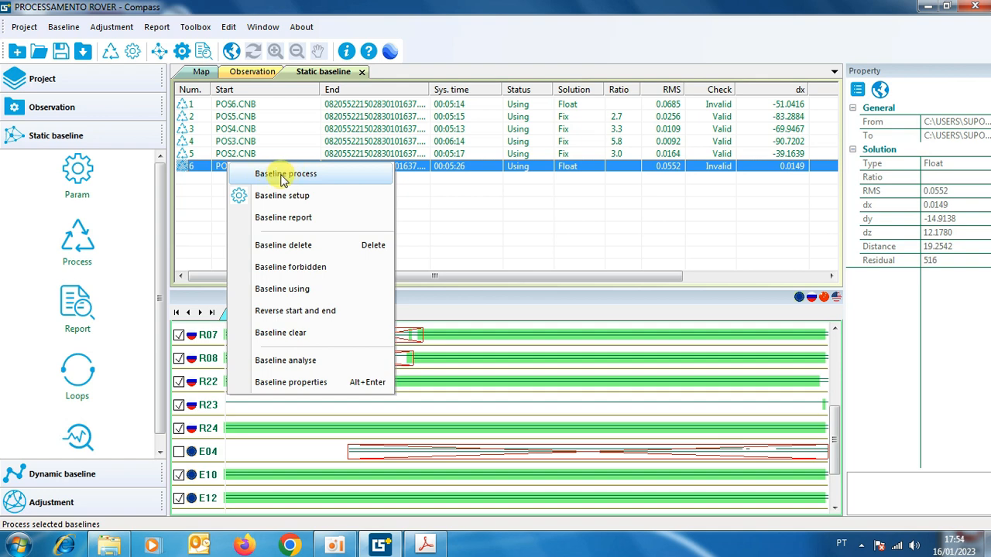
click(294, 175)
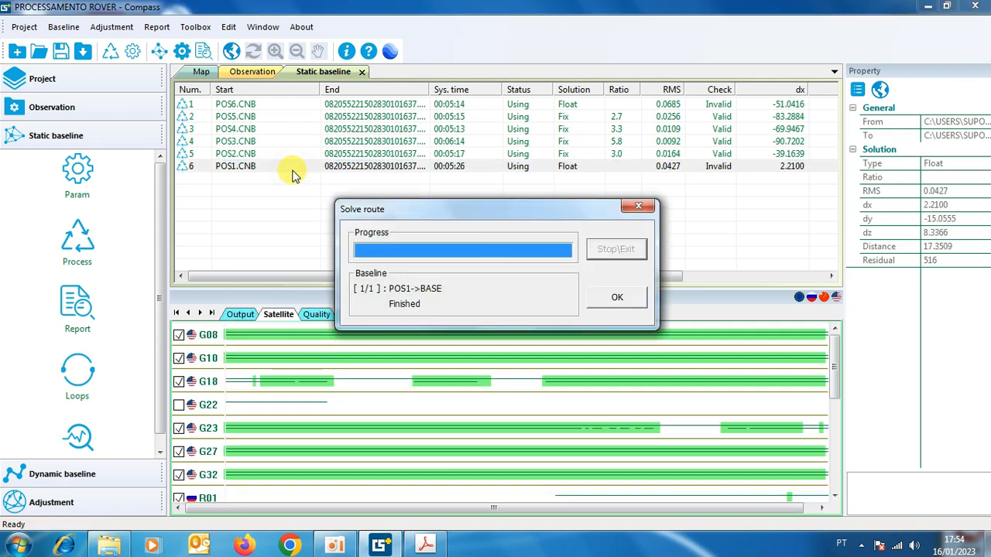
click(616, 299)
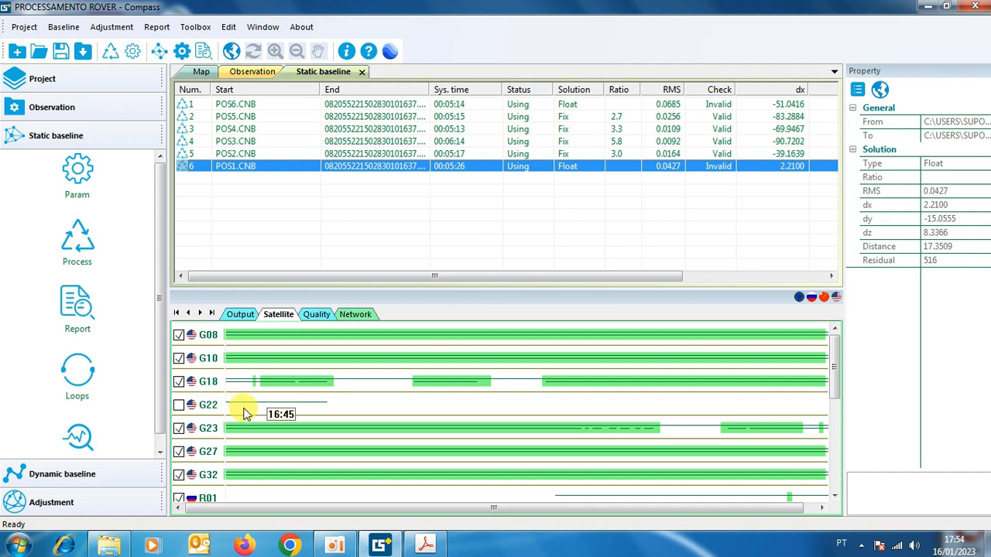
Exclude satellites G22 and G18 from the POS1 baseline and reprocess it.
click(179, 406)
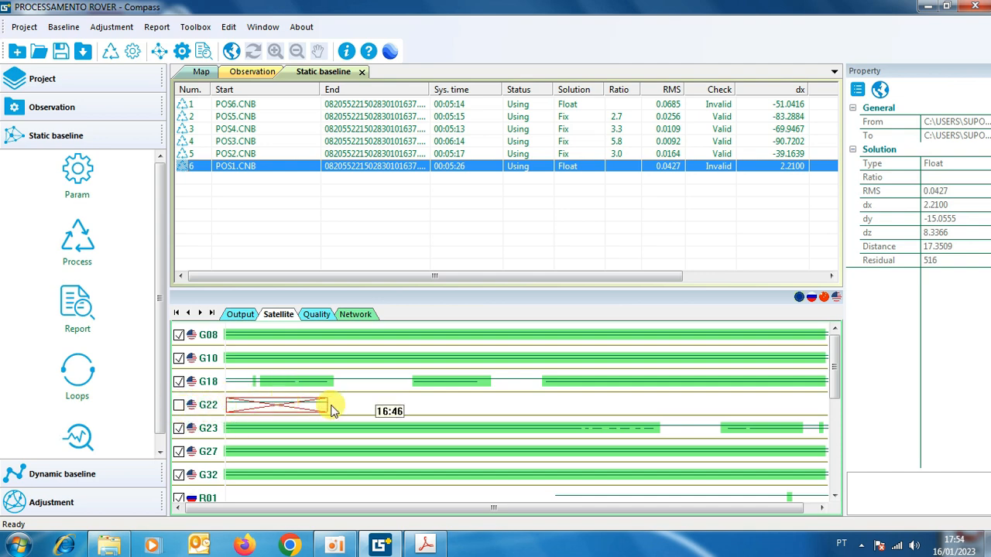
click(179, 382)
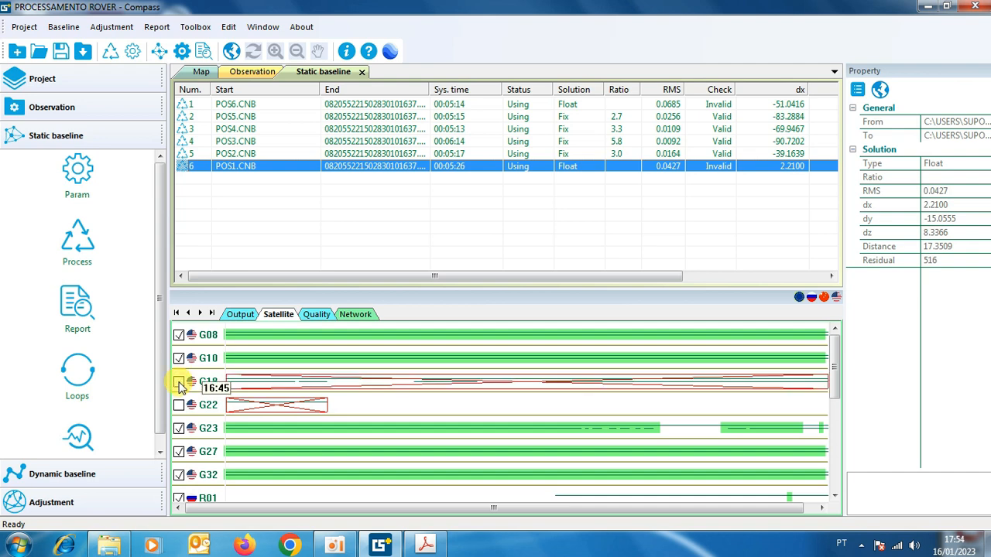
right_click(257, 172)
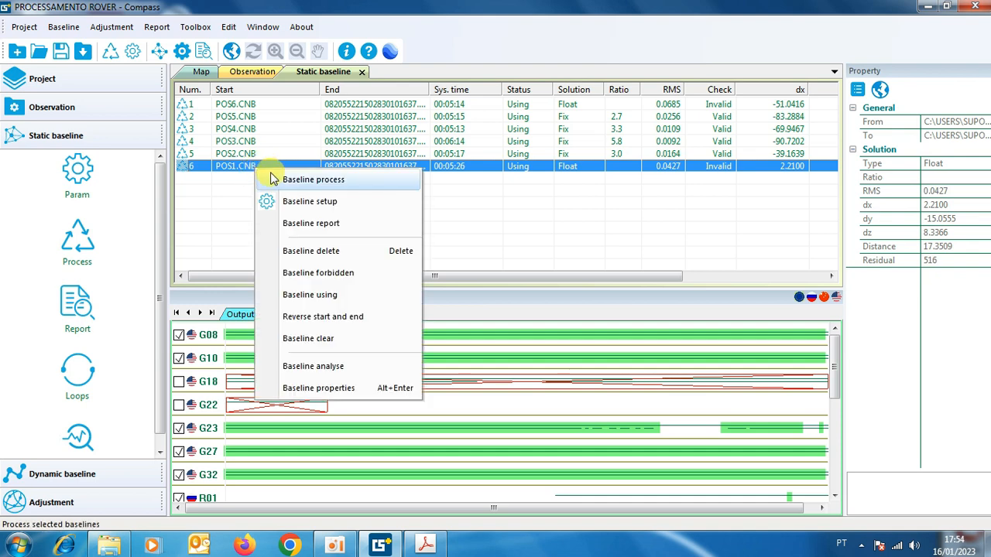
click(299, 180)
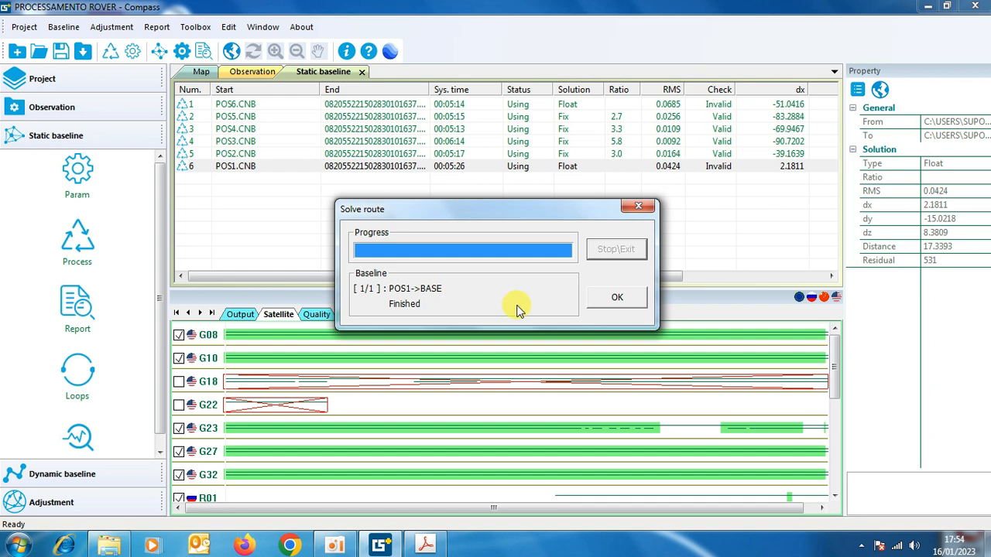
click(612, 299)
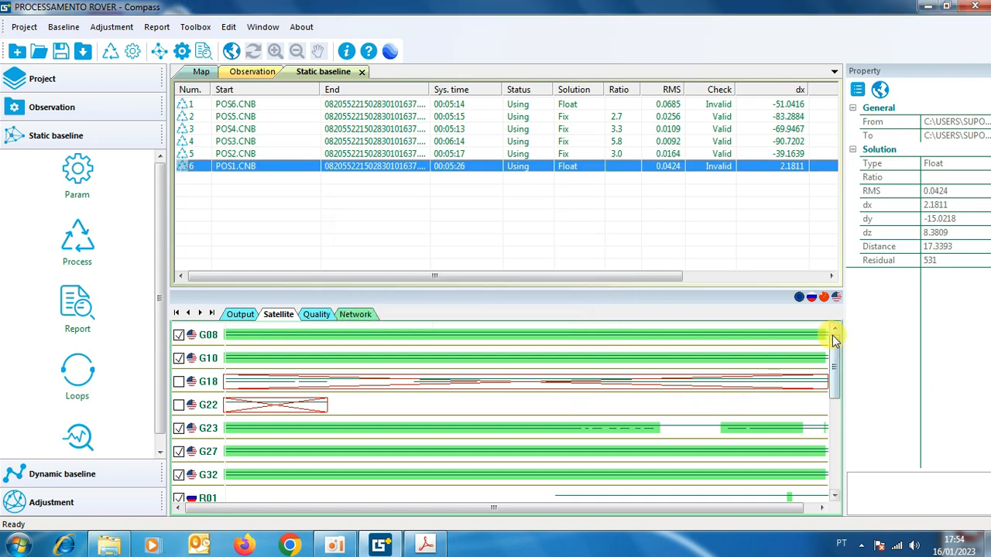
Examine the POS1 L1 residual graphs of satellites R07, R08, E10 and E12.
click(325, 316)
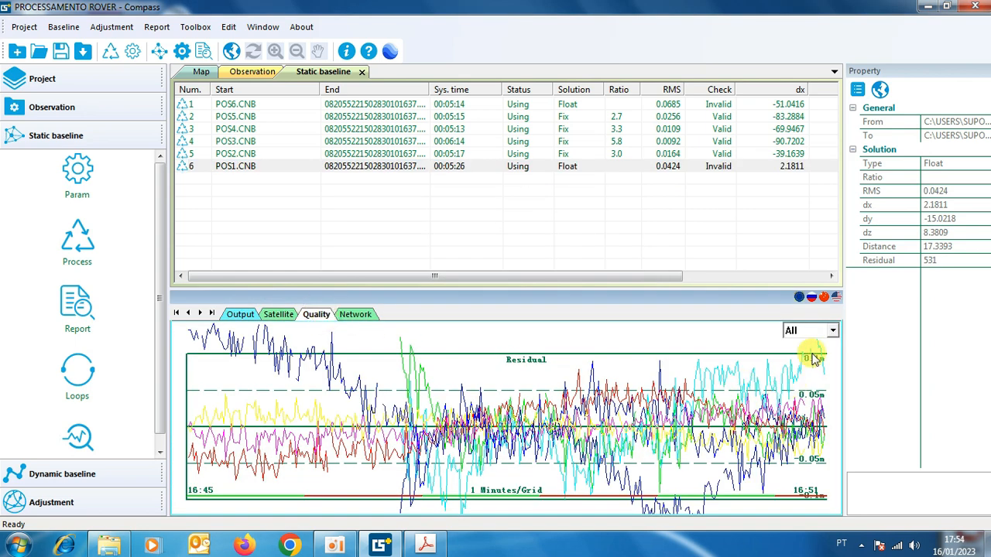
click(831, 330)
click(827, 357)
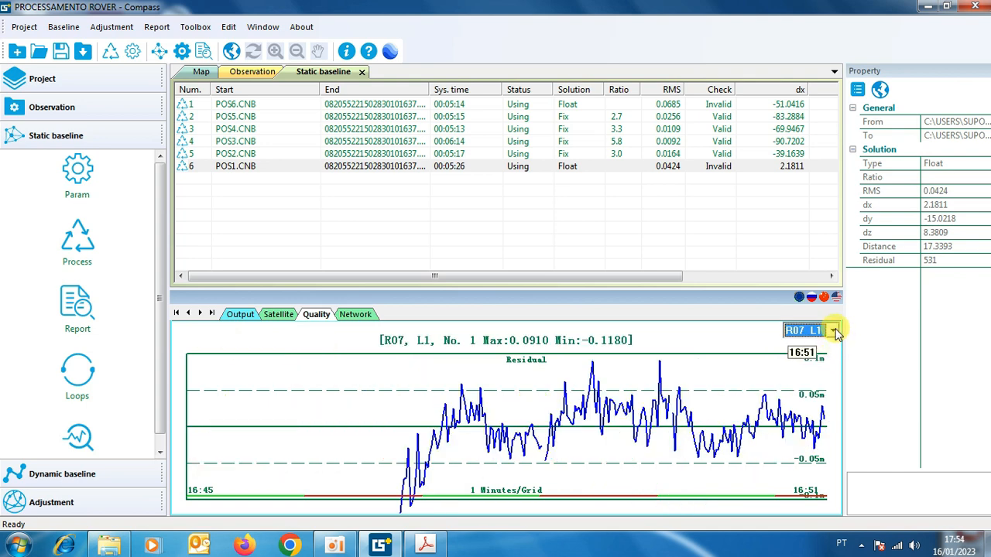
click(836, 330)
click(828, 344)
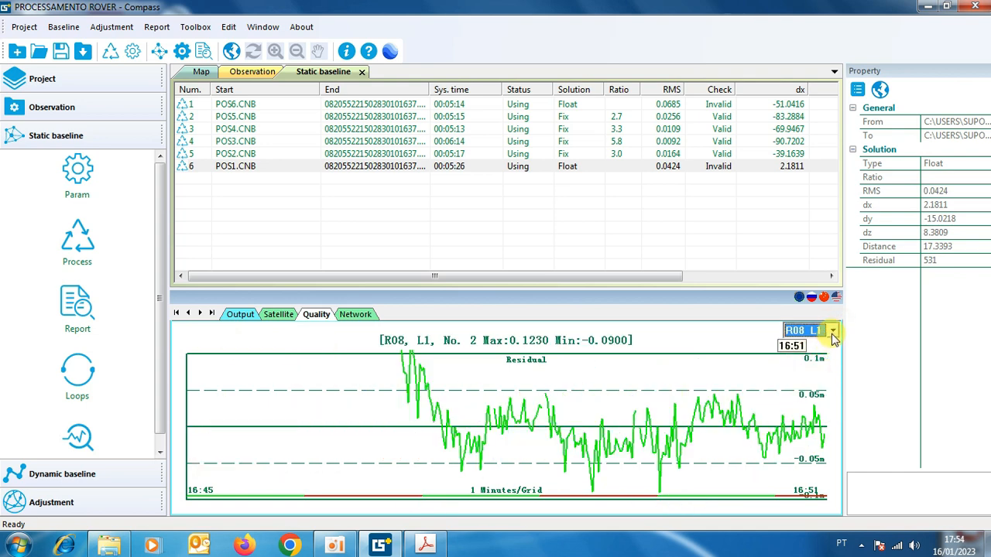
click(833, 333)
click(822, 381)
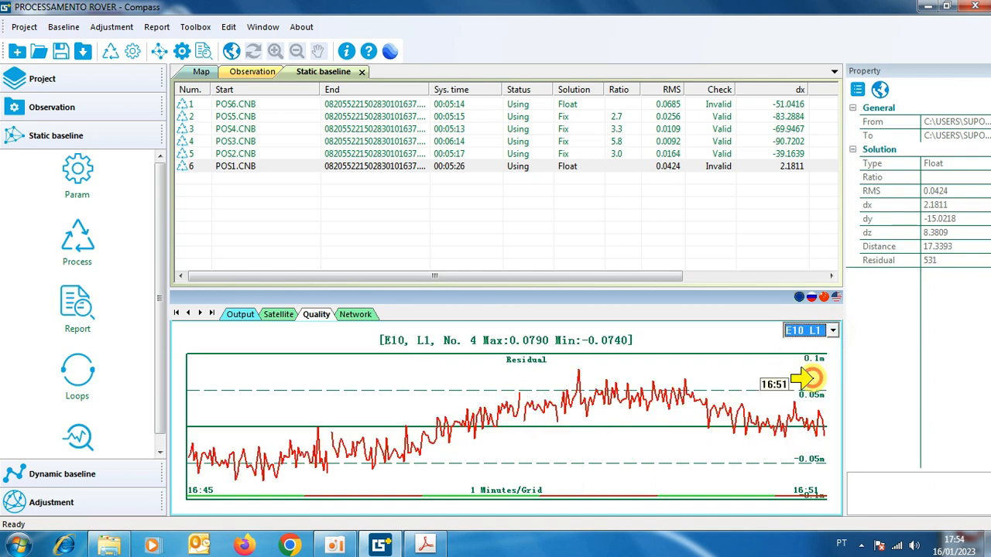
click(833, 331)
click(819, 365)
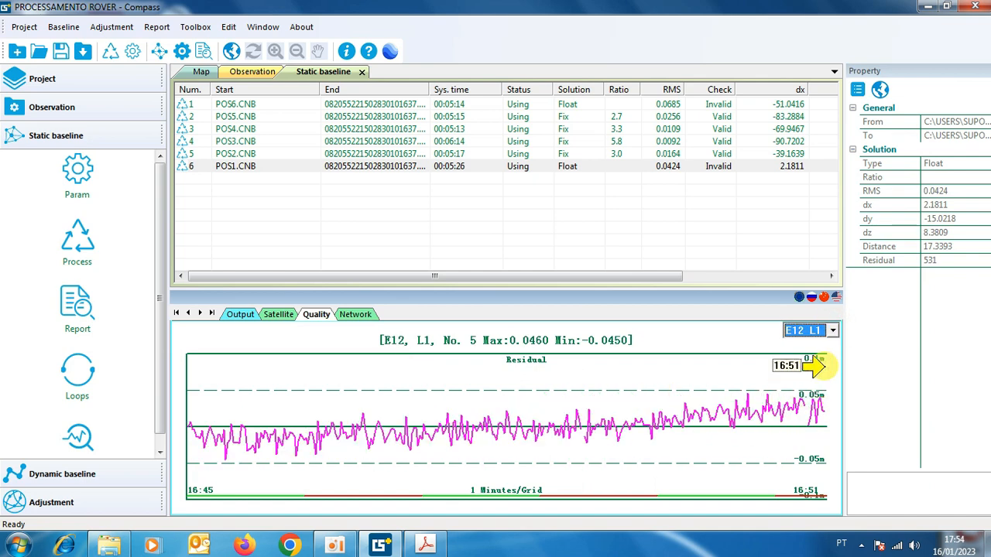
Compare the POS1 L1 residual graphs of E19 and E33, and check R08 again.
click(833, 330)
click(805, 407)
click(833, 331)
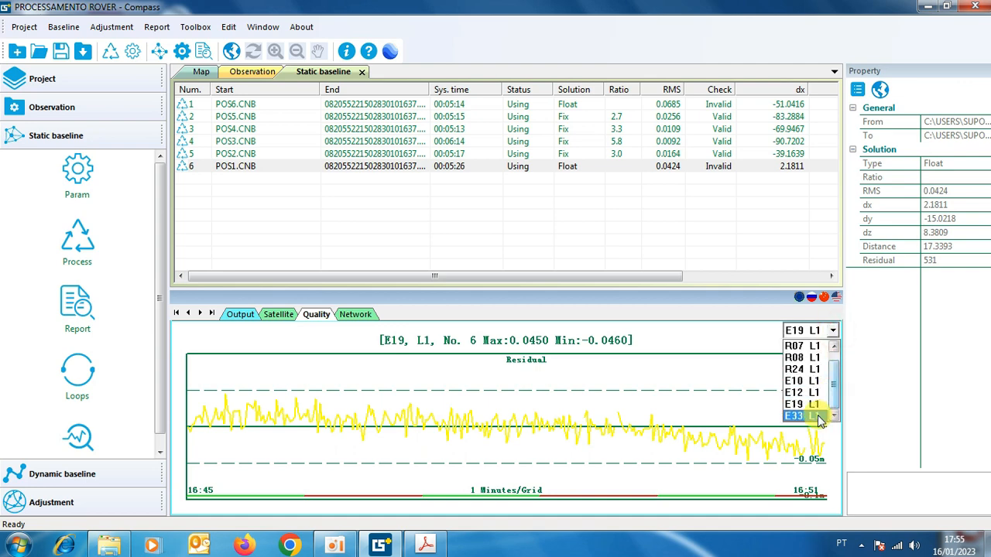
click(819, 418)
click(833, 330)
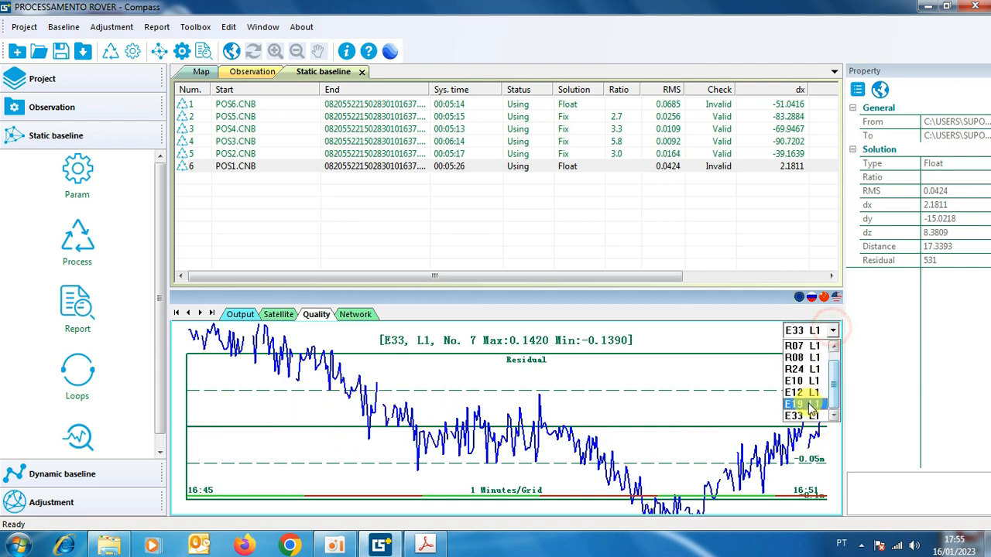
click(810, 405)
click(833, 330)
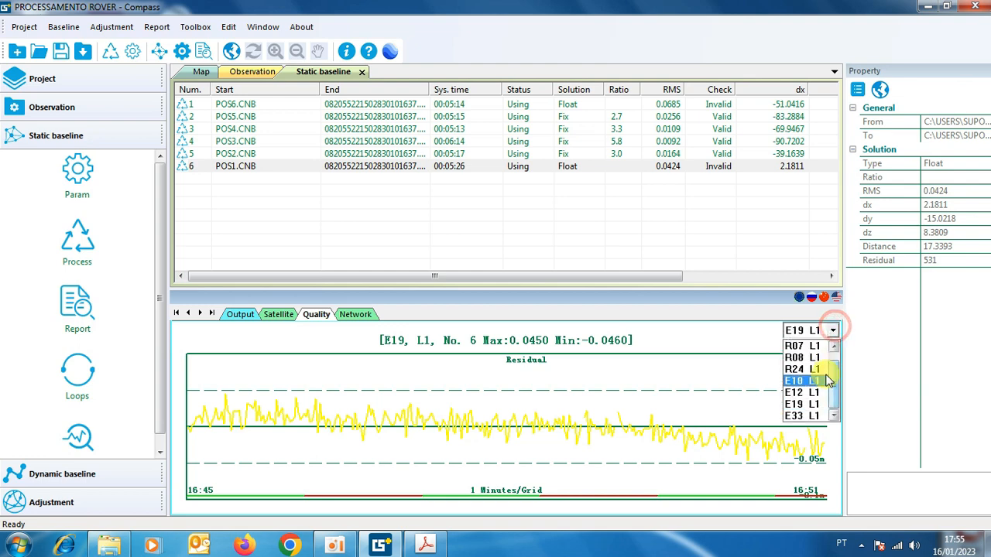
click(822, 418)
click(833, 331)
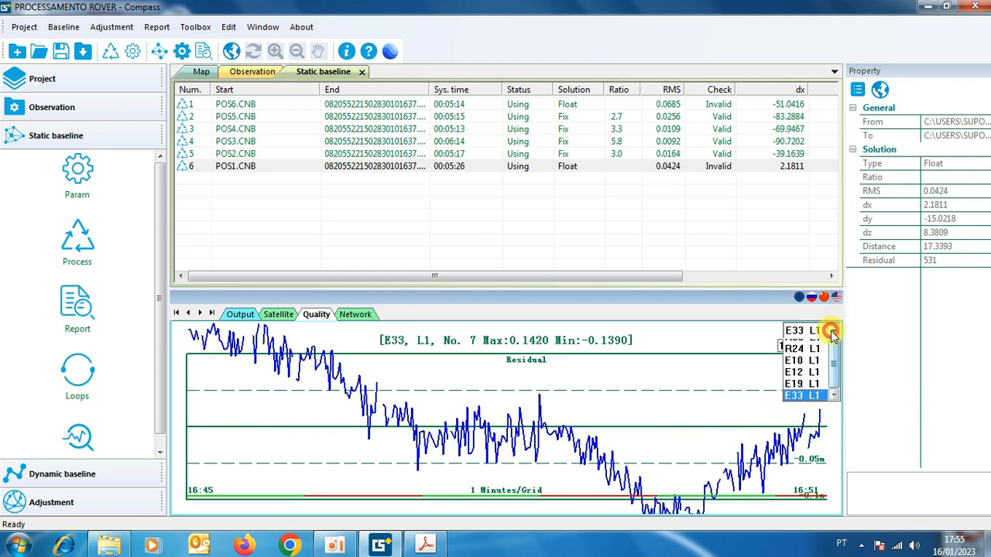
click(821, 359)
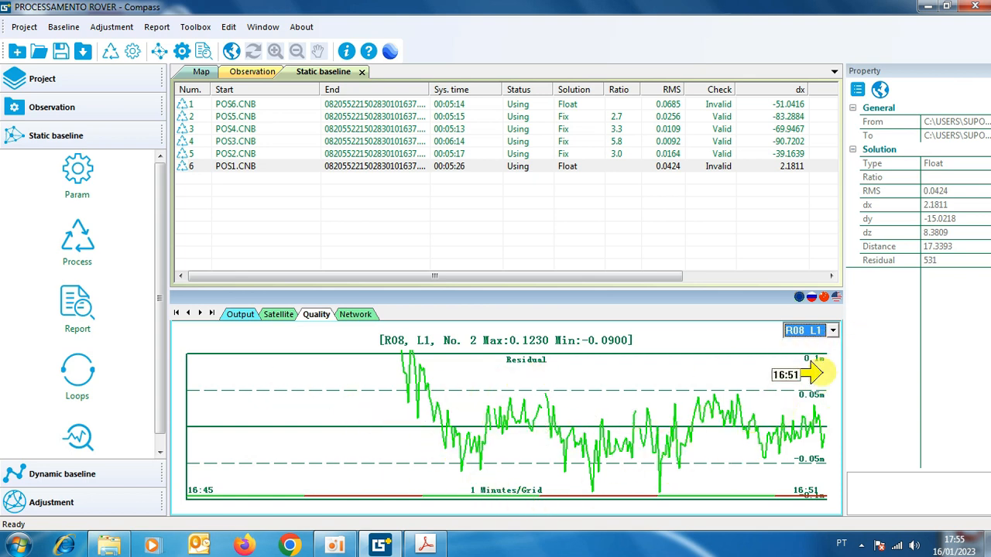
Exclude satellites R01 and R23 from the POS1 baseline in the satellite tracking list.
click(272, 315)
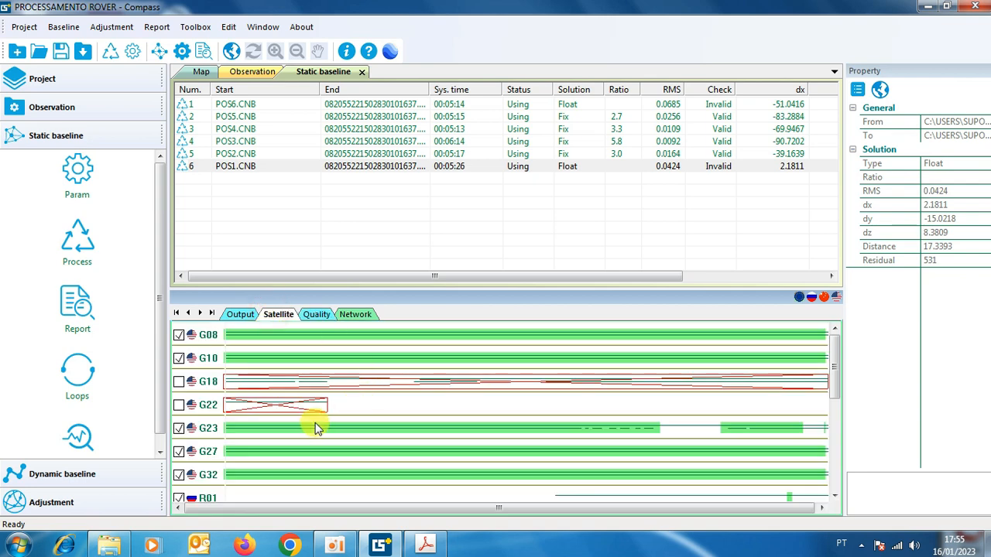
drag(834, 375, 836, 397)
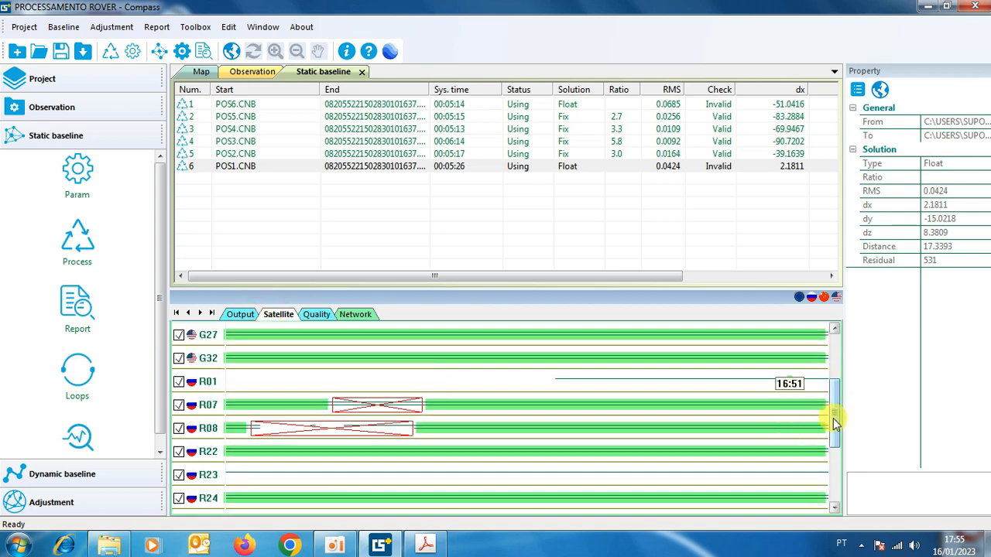
click(179, 381)
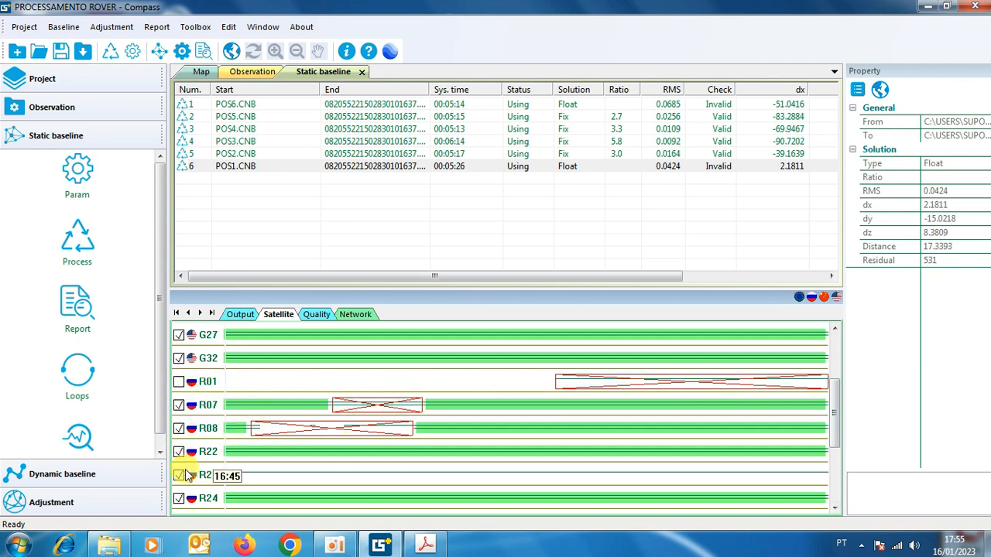
drag(837, 414, 842, 447)
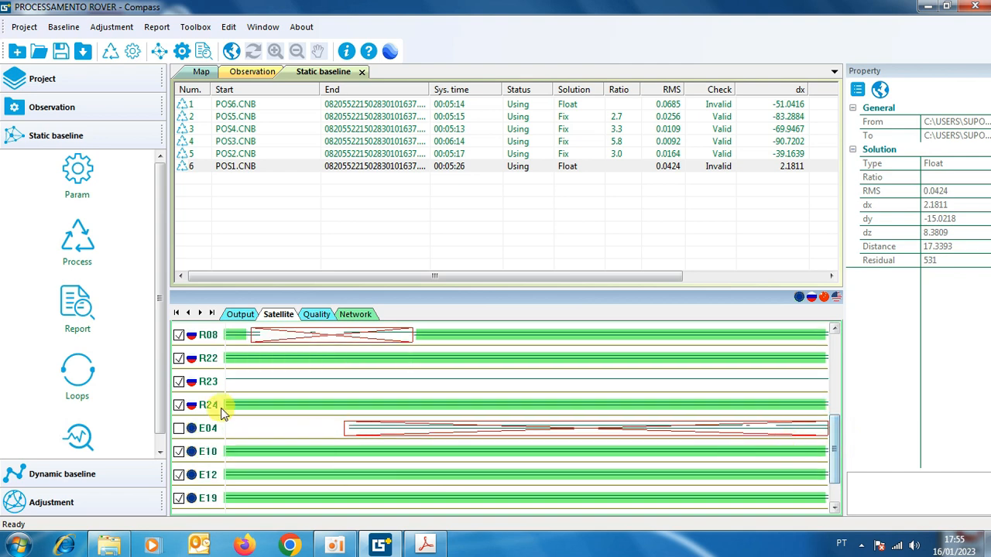
click(179, 381)
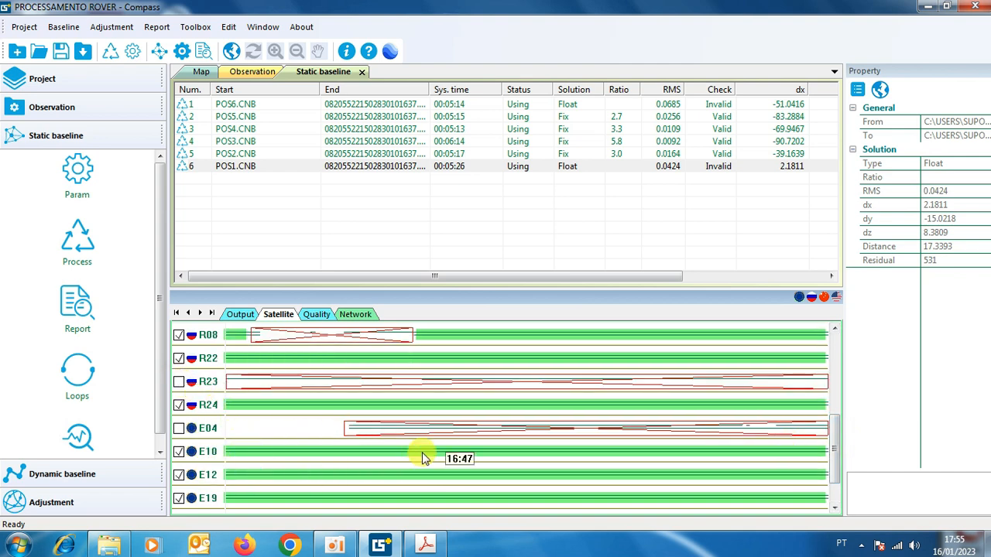
drag(837, 455, 843, 379)
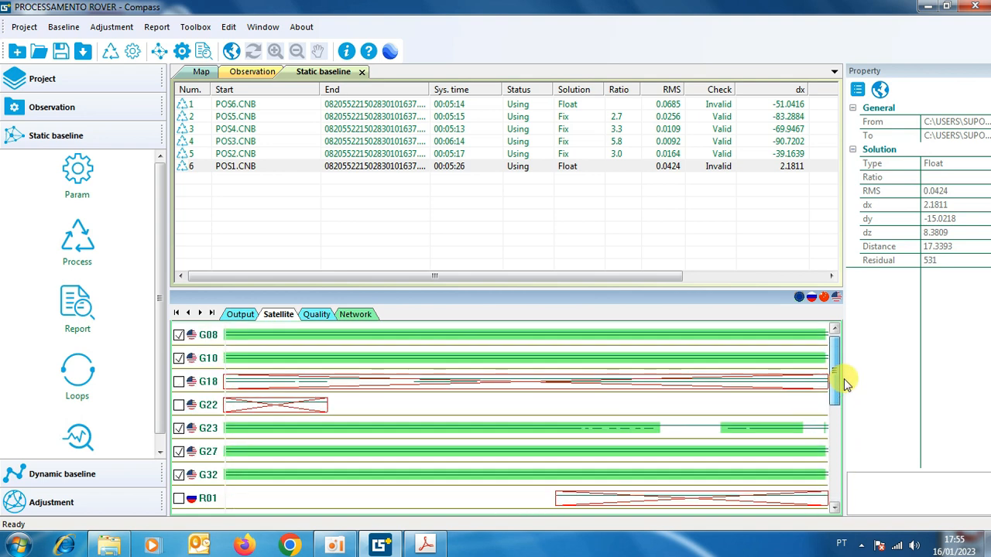
Reprocess the POS1 baseline with R01 and R23 excluded.
right_click(218, 168)
click(290, 183)
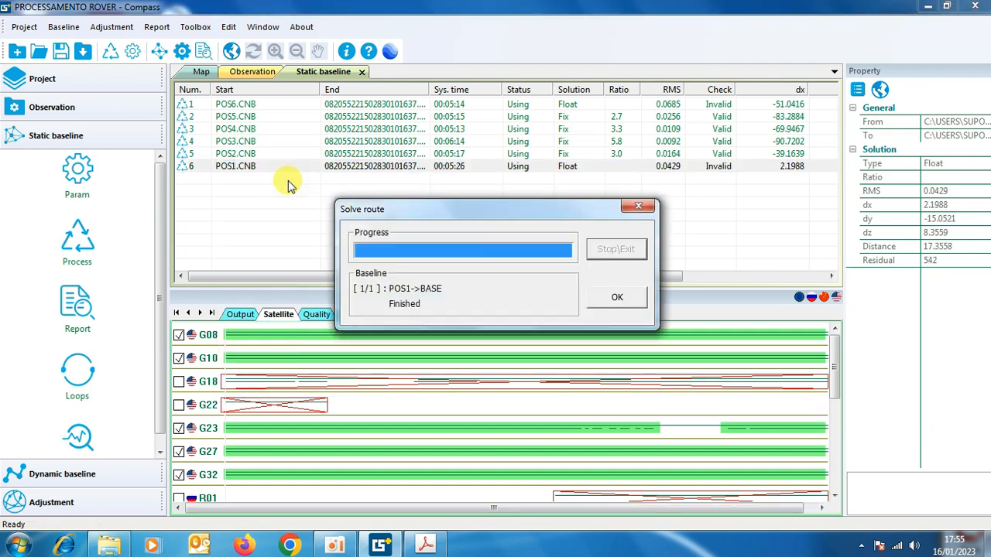
click(615, 296)
Include satellite G18 in the POS1 baseline again and reprocess the baseline.
mouse_move(836, 371)
mouse_down()
mouse_move(838, 461)
mouse_move(841, 366)
mouse_up()
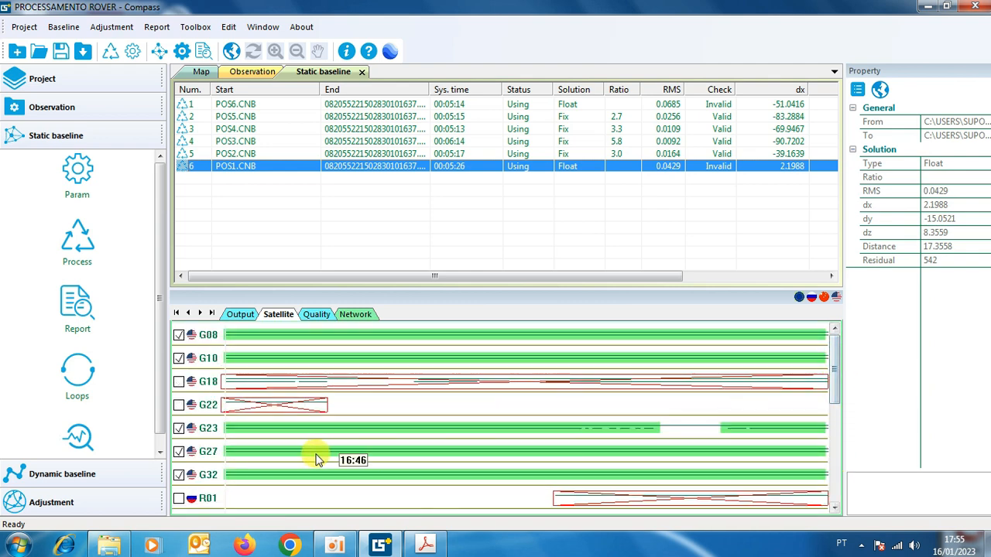
click(179, 381)
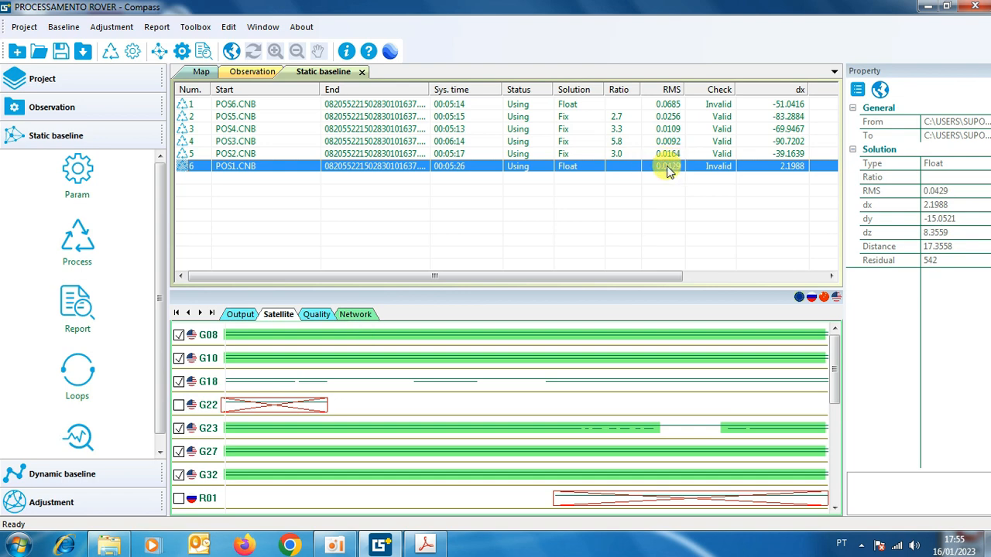
click(179, 381)
click(179, 381)
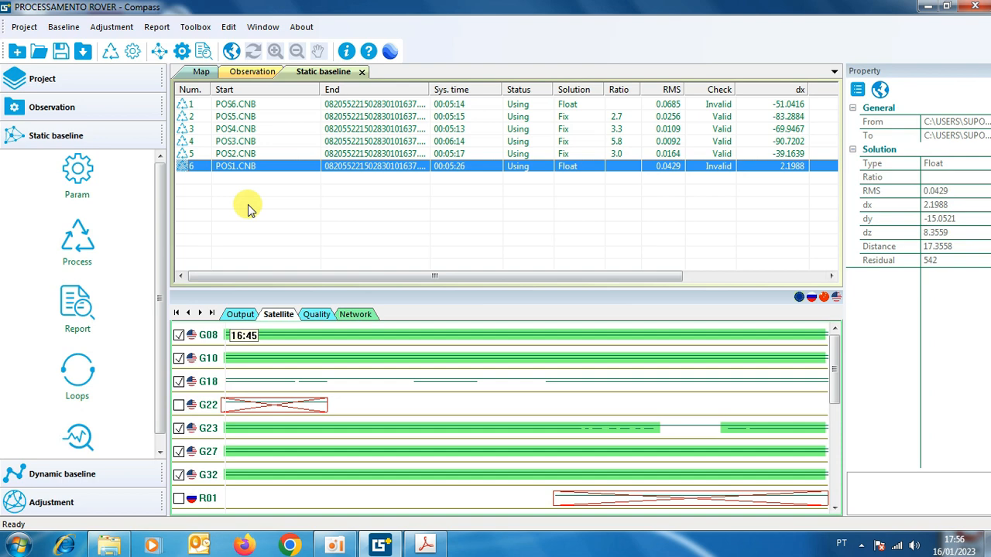
right_click(250, 168)
click(297, 175)
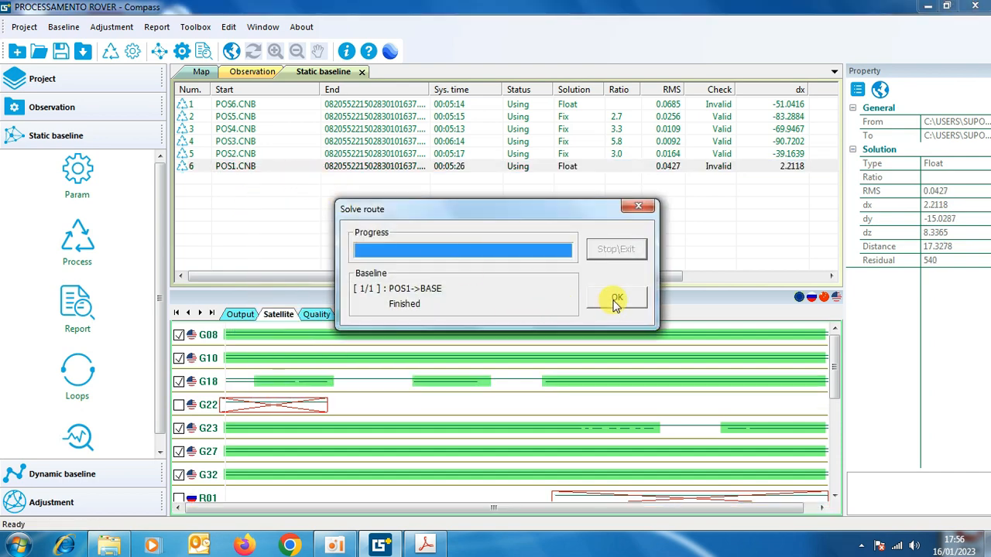
click(616, 300)
Exclude the tracking gap on G23 and the two gaps on G18 with rectangles, redrawing the second G18 rectangle.
scroll(190, 435, down, 1)
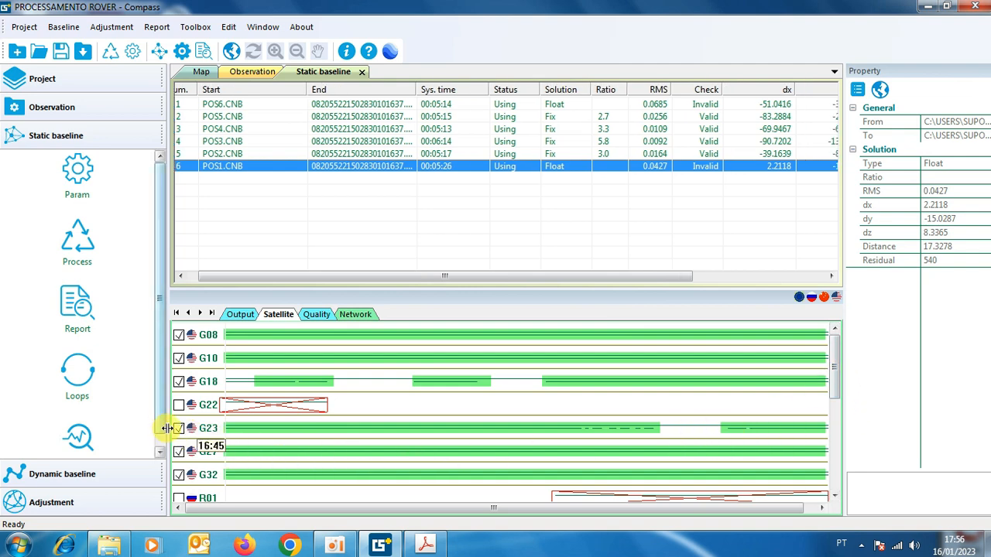
drag(651, 416, 727, 438)
drag(553, 372, 482, 400)
right_click(506, 360)
click(538, 369)
drag(546, 380, 477, 384)
drag(418, 377, 328, 392)
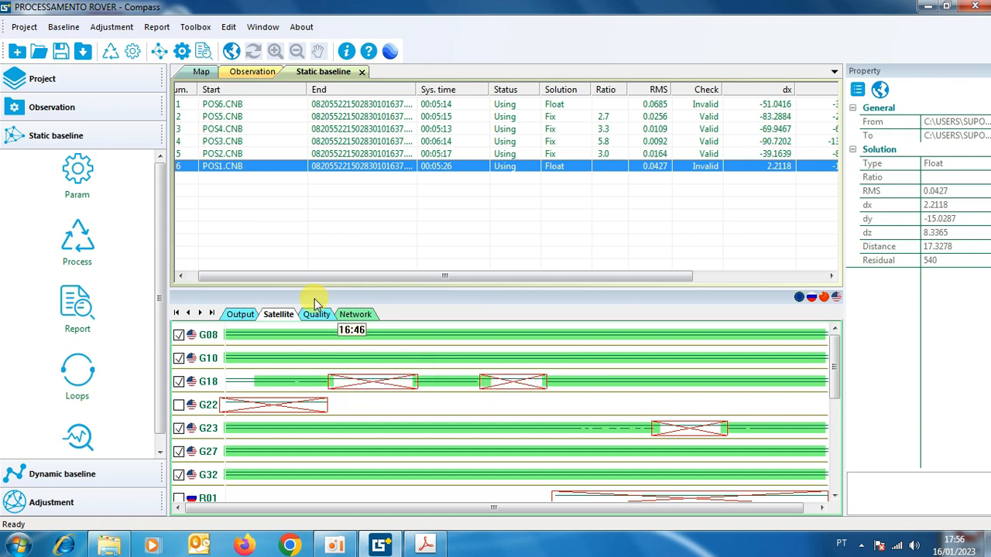
Reprocess the POS1 baseline with the G18 and G23 gaps excluded.
right_click(264, 171)
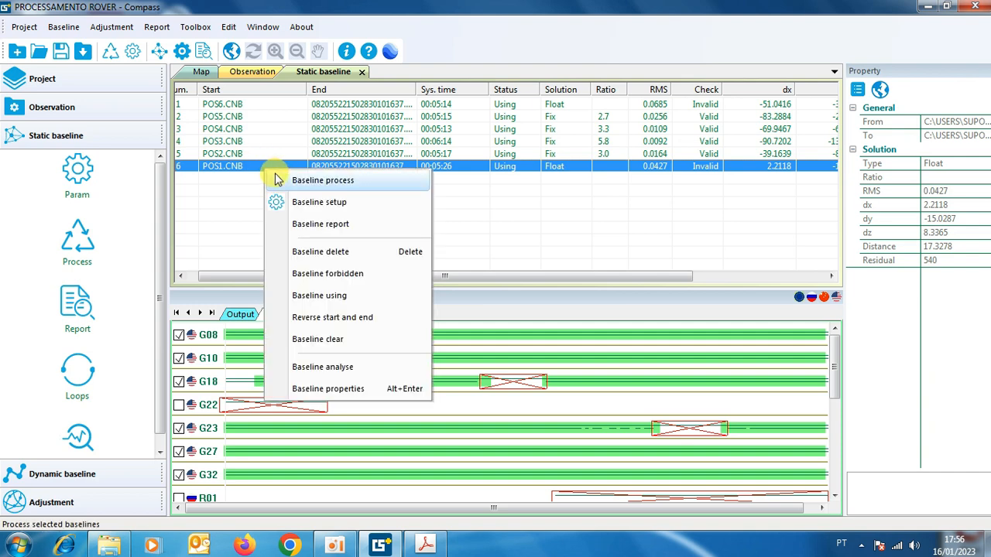
click(287, 178)
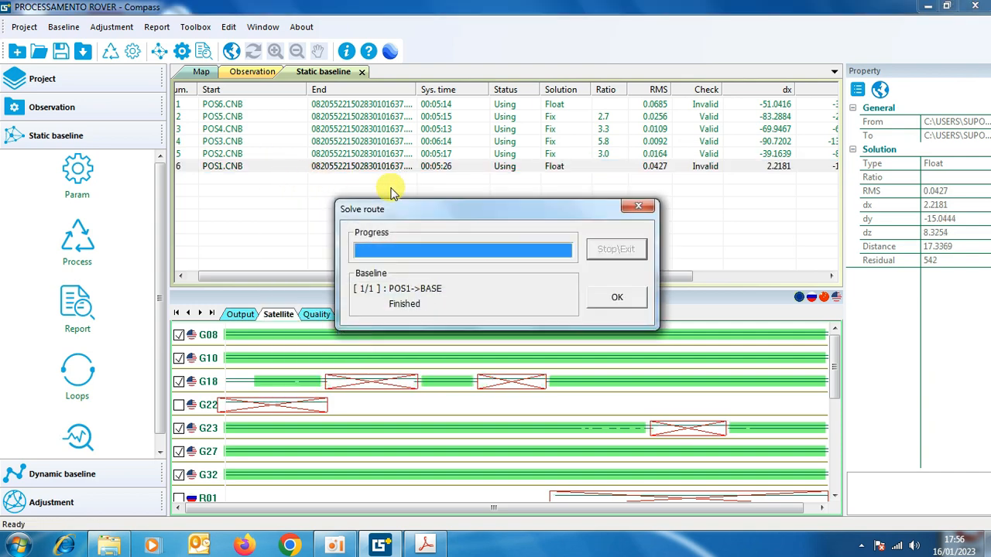
click(623, 299)
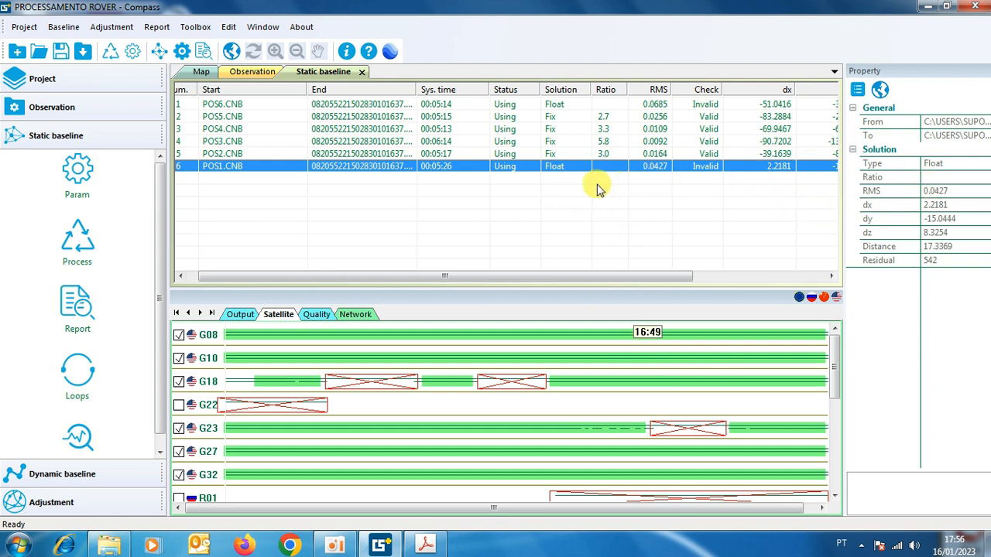
Set the solution for adjustment of the POS1 to BASE baseline to Float in its properties.
double_click(236, 167)
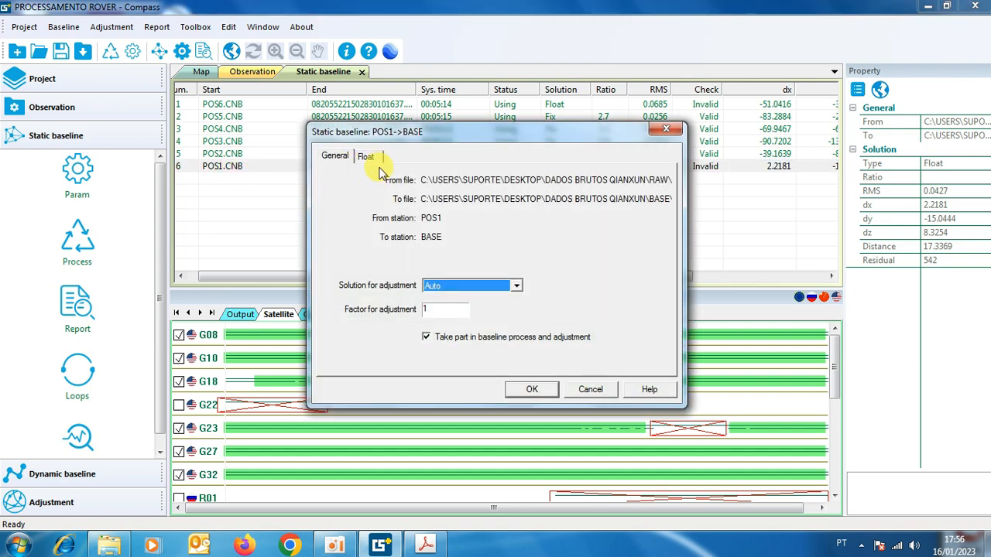
click(516, 286)
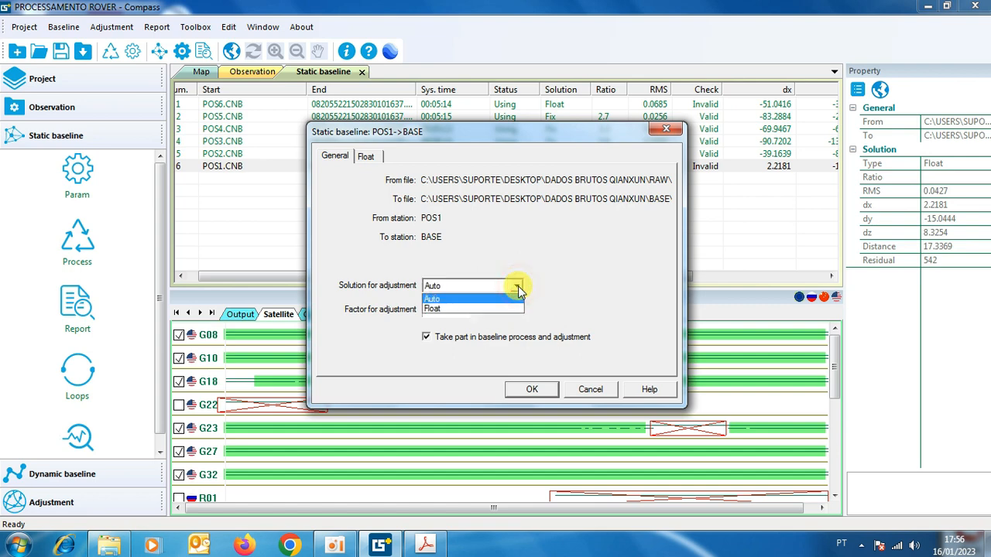
click(441, 309)
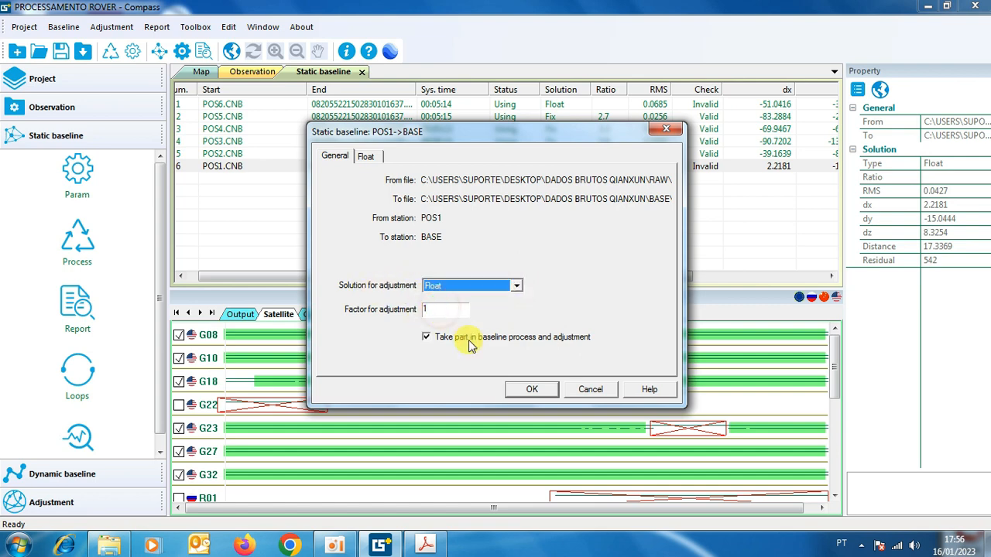
click(540, 396)
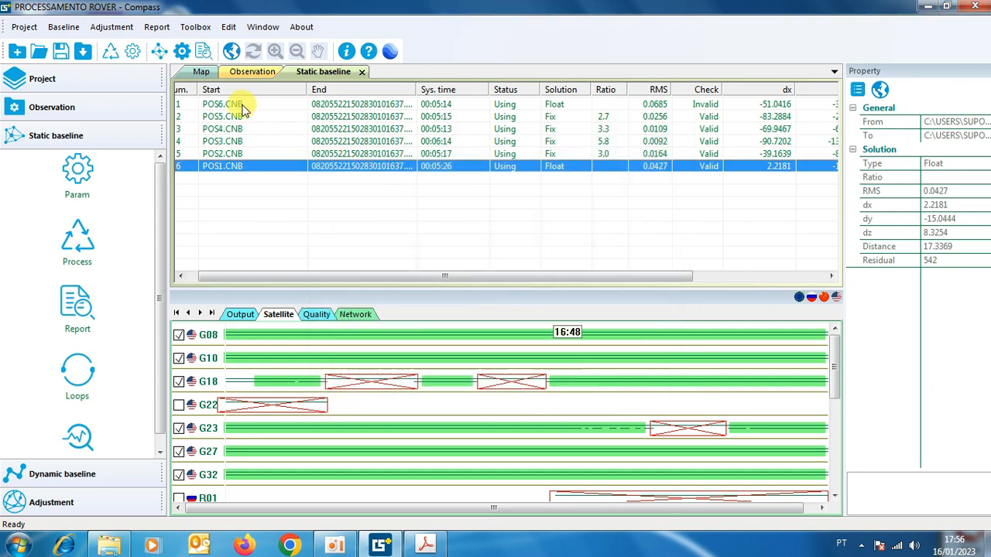
Set the solution for adjustment of the POS6 to BASE baseline to Float in its properties.
click(224, 105)
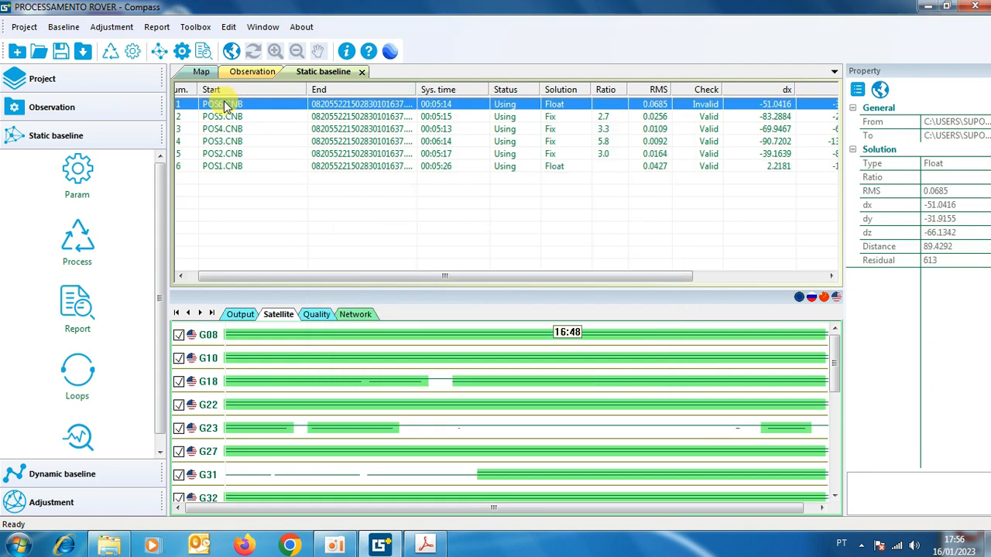
right_click(226, 106)
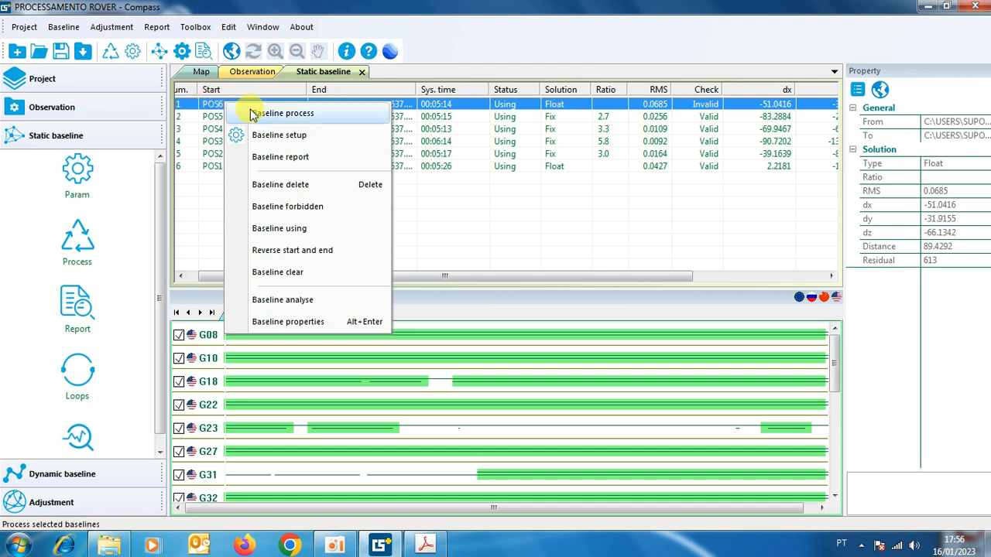
double_click(213, 106)
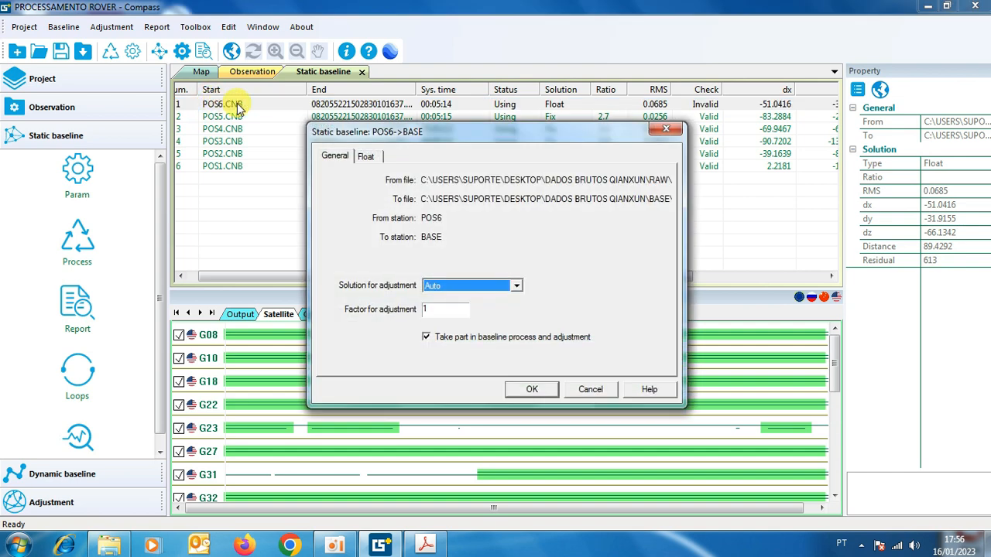
click(515, 288)
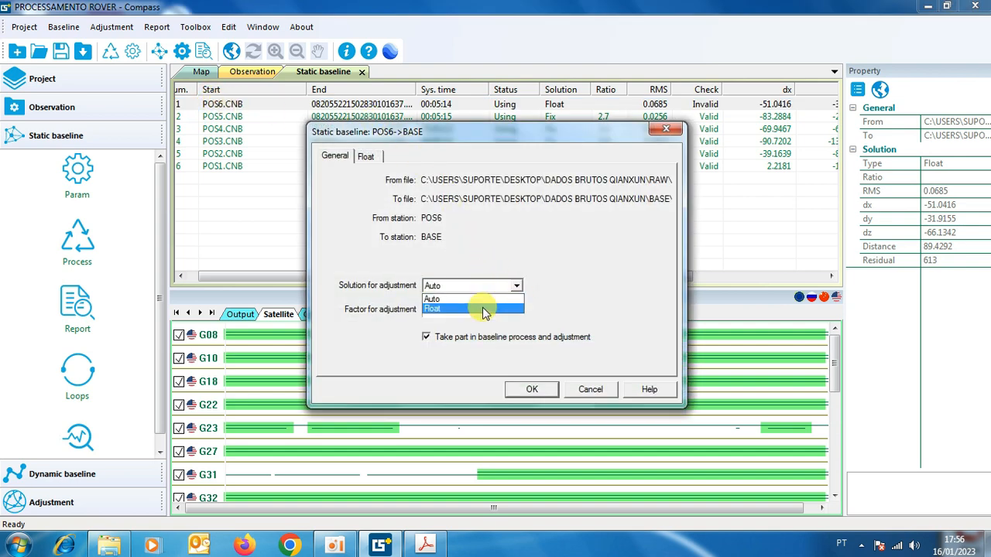
click(480, 307)
click(534, 391)
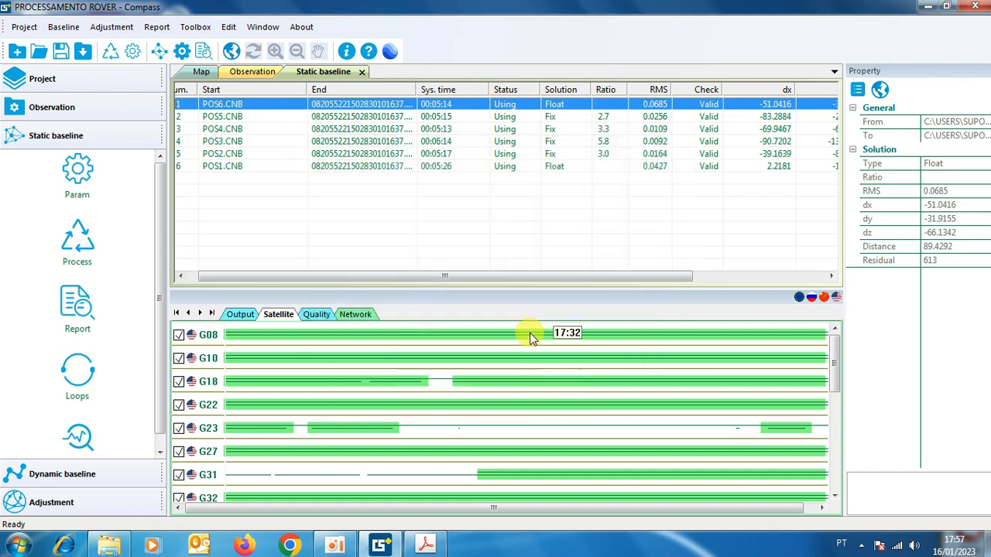
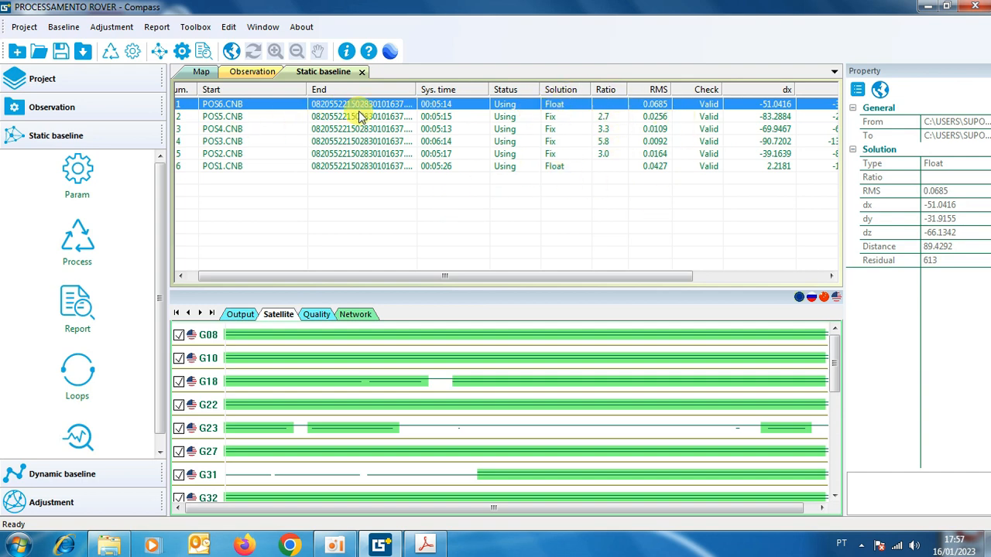
Exclude satellite G23 and the broken first part of G31's track, and reprocess the POS6 baseline.
click(180, 430)
drag(476, 465, 226, 486)
right_click(259, 114)
click(280, 114)
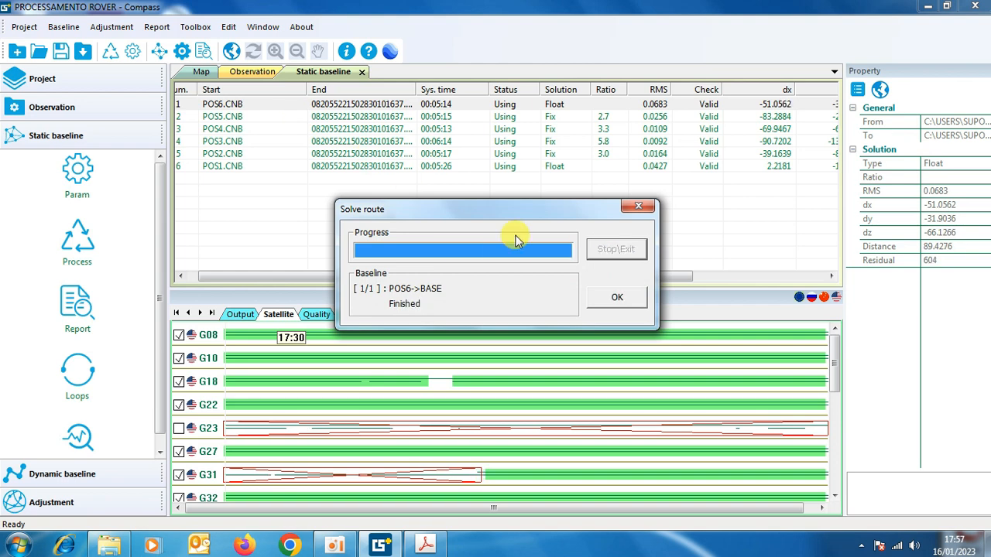
click(616, 300)
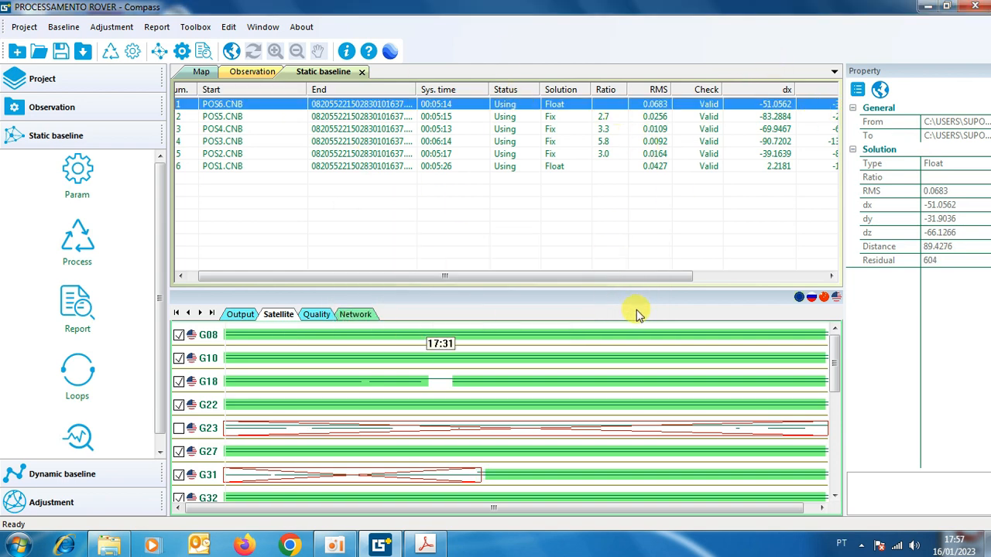
drag(475, 295, 467, 354)
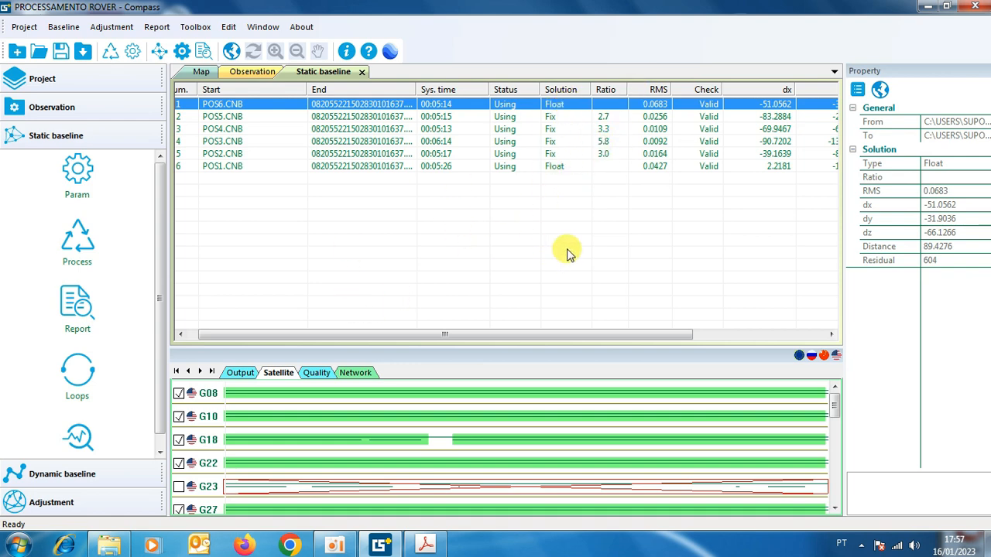
Deselect the 3D adjustment in the adjustment parameters and review the free, 2D and height fitting settings.
click(62, 508)
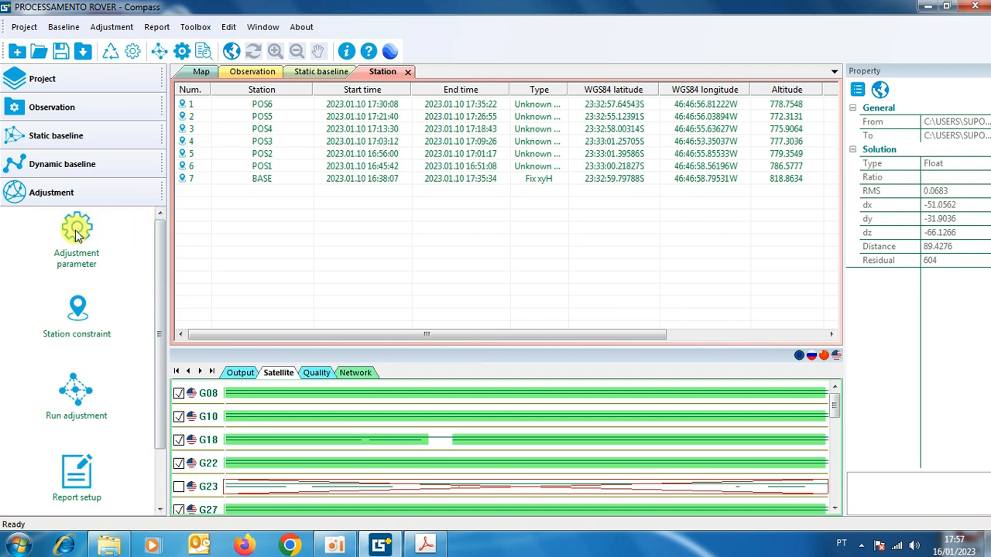
click(79, 258)
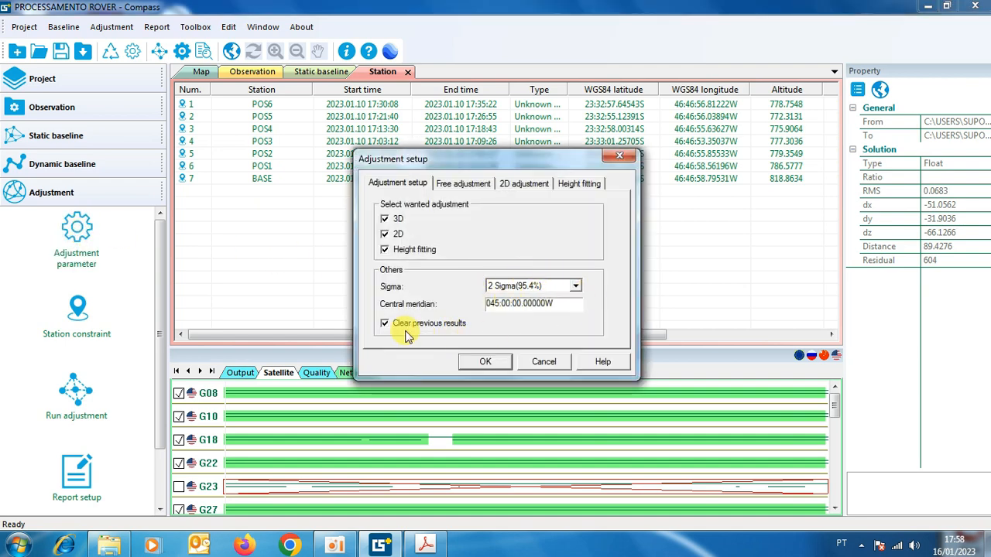
click(385, 220)
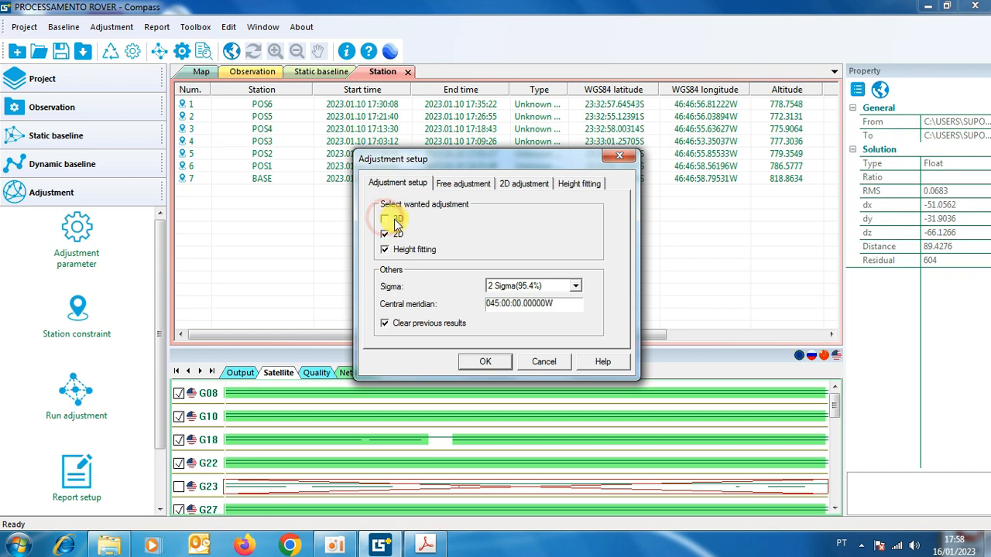
click(474, 186)
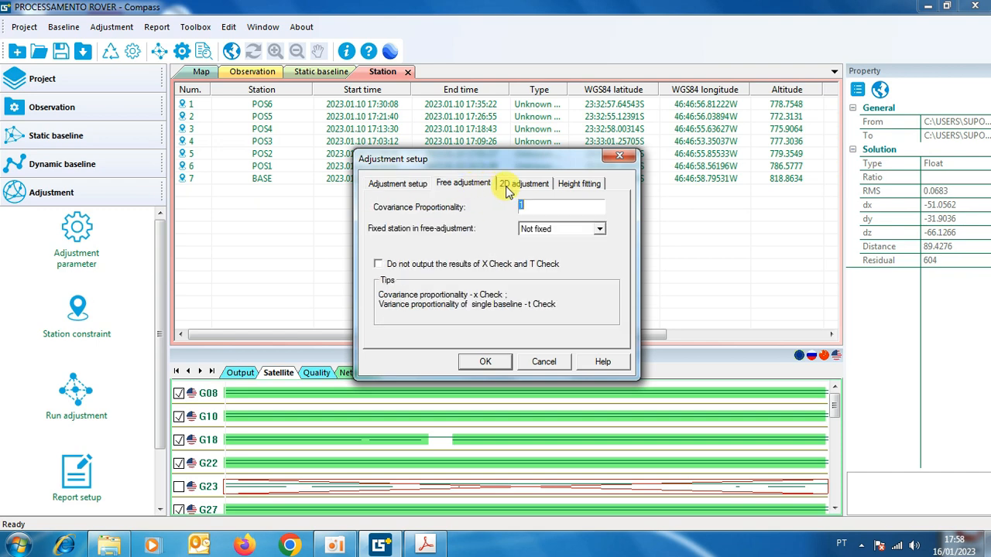
click(507, 185)
click(579, 184)
click(534, 188)
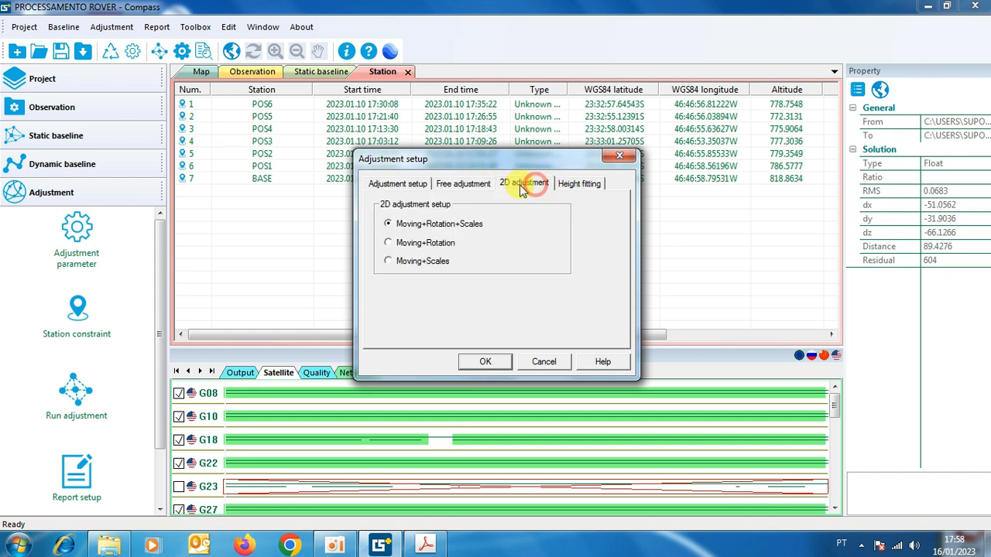
click(471, 185)
click(389, 186)
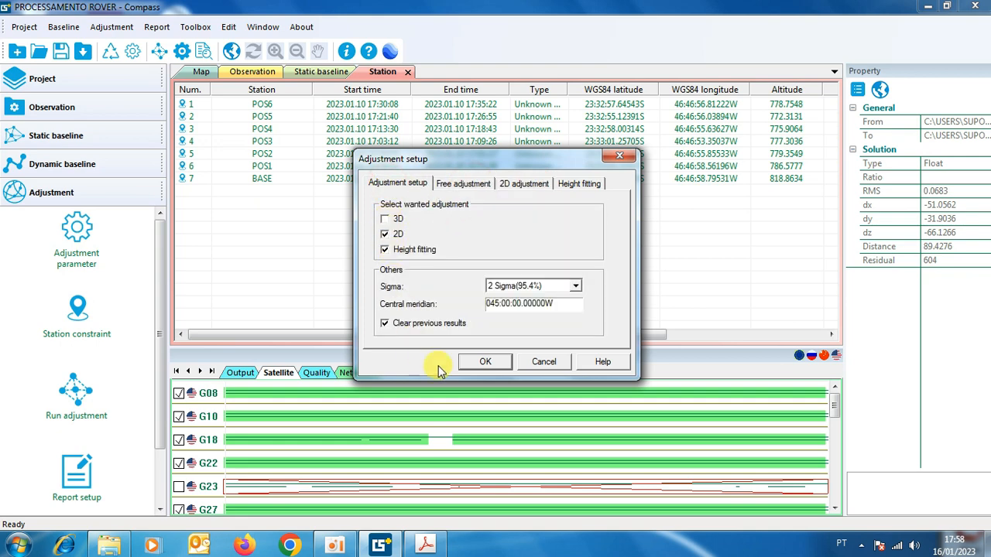
click(485, 362)
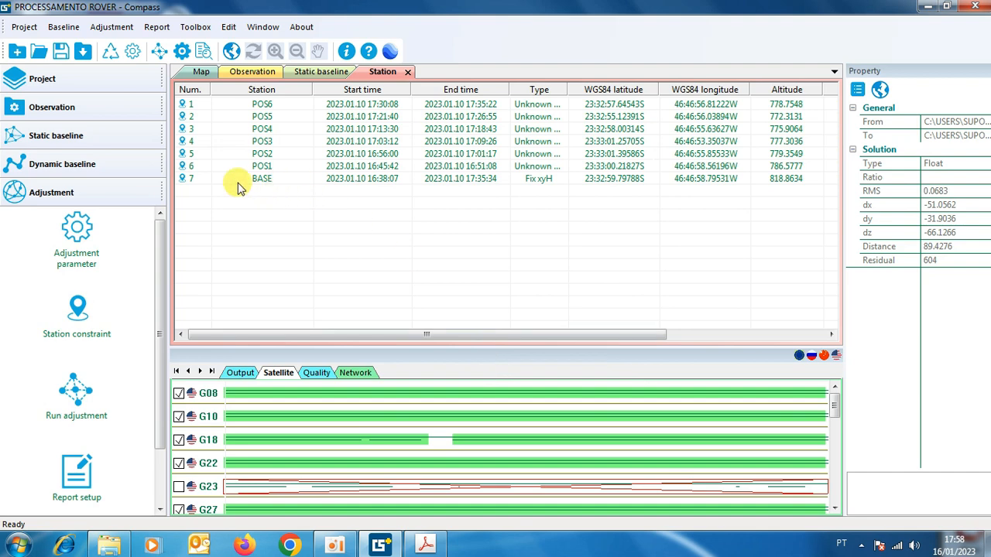
Run the network adjustment with all stations from POS6 to BASE selected, and show their adjusted North, East and Height.
click(188, 179)
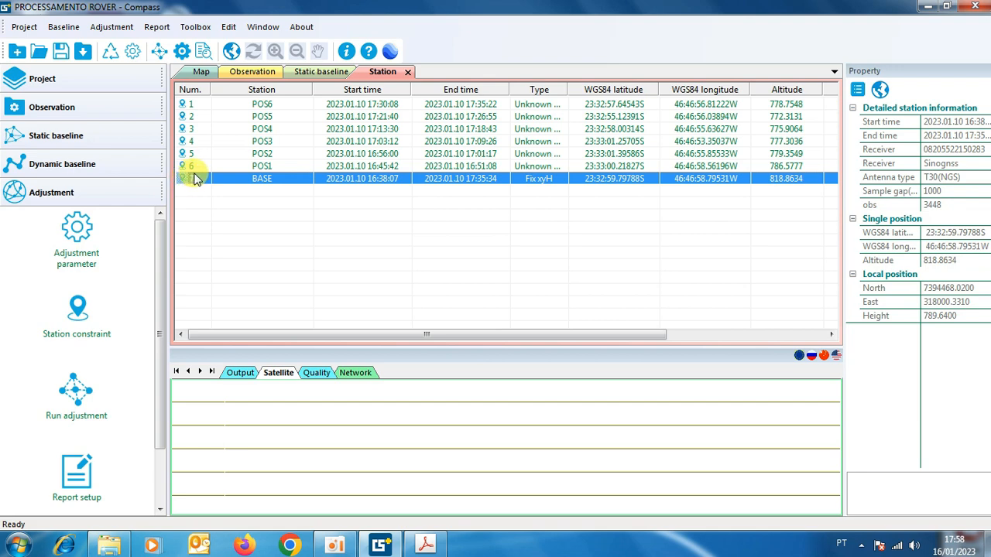
shift+click(195, 106)
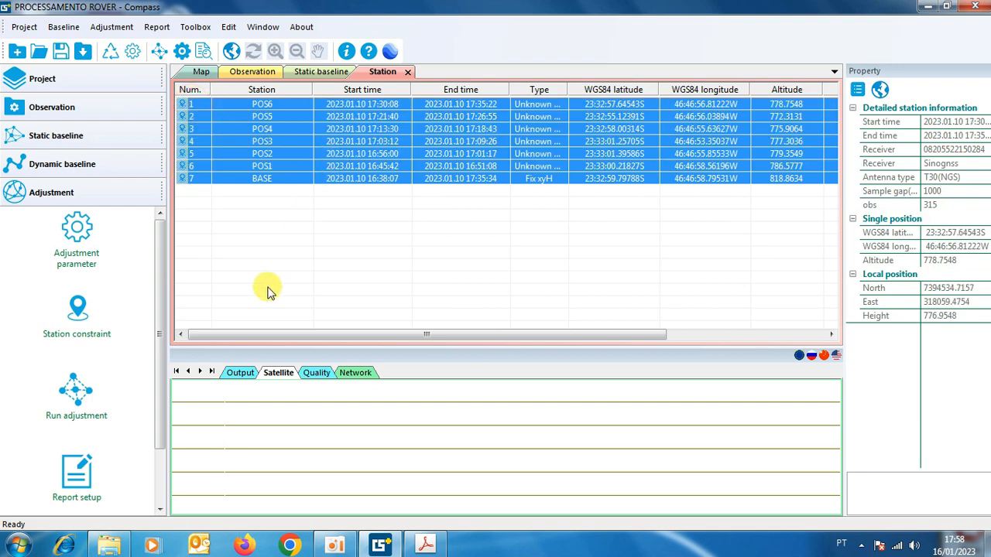
click(73, 389)
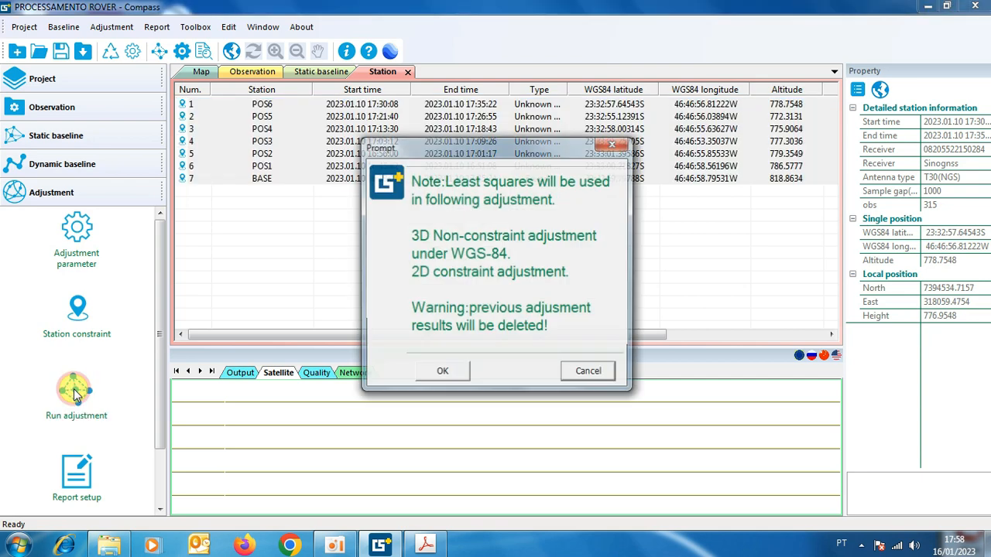
click(441, 373)
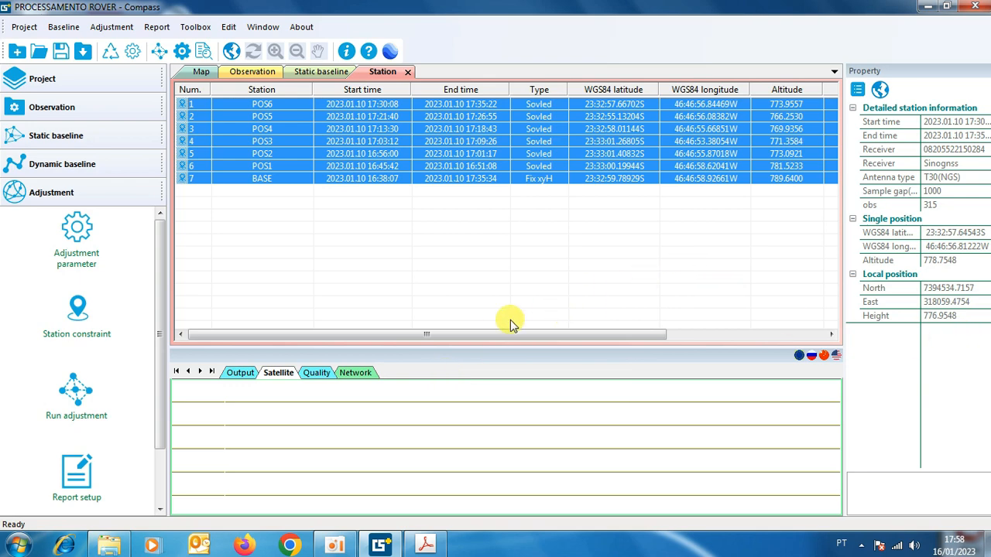
drag(484, 334, 630, 335)
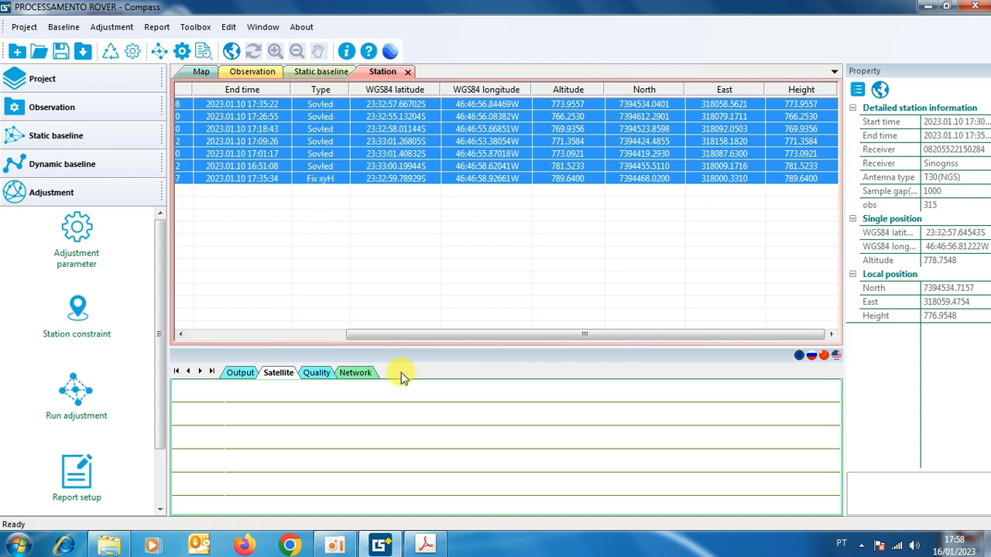
Open the adjustment report setup and accept its selected contents.
drag(161, 370, 159, 418)
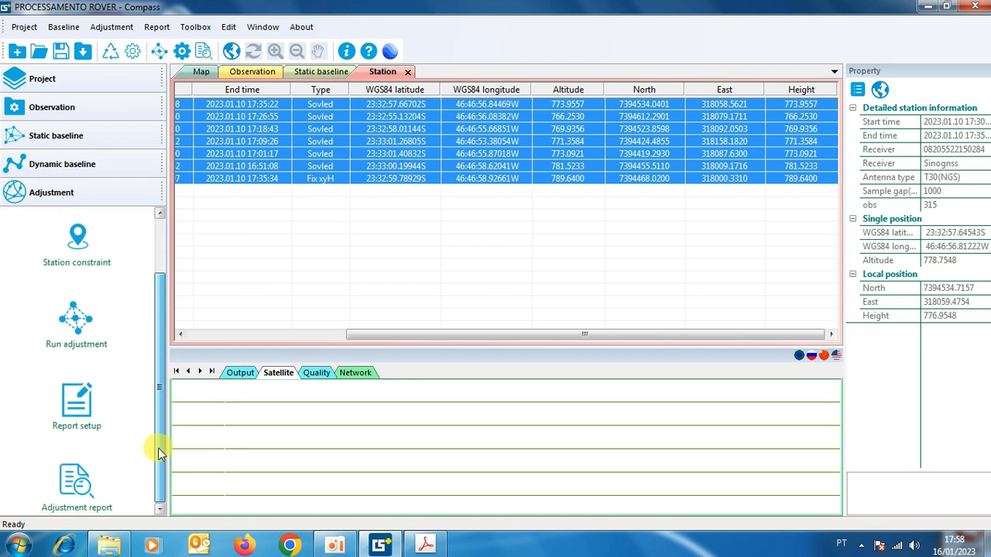
click(81, 409)
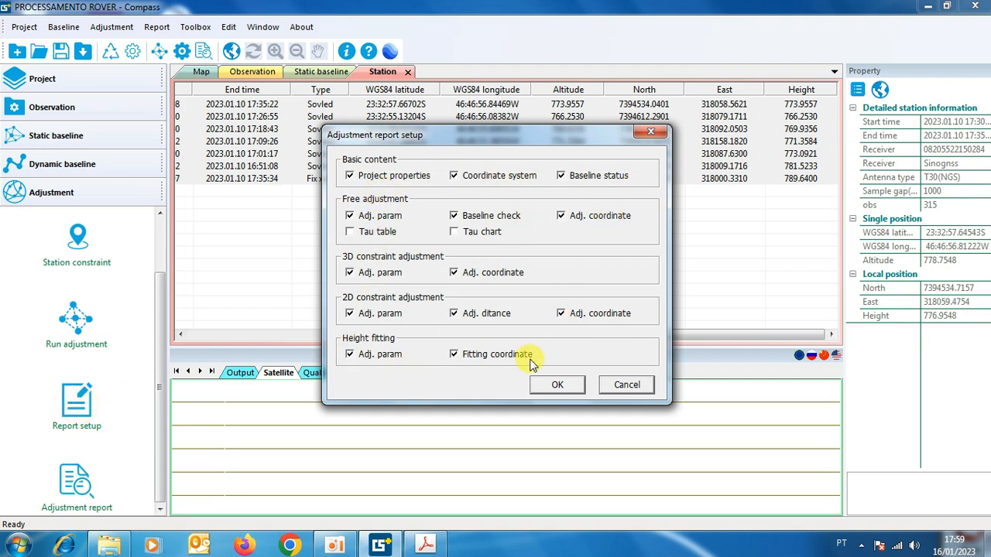
click(555, 386)
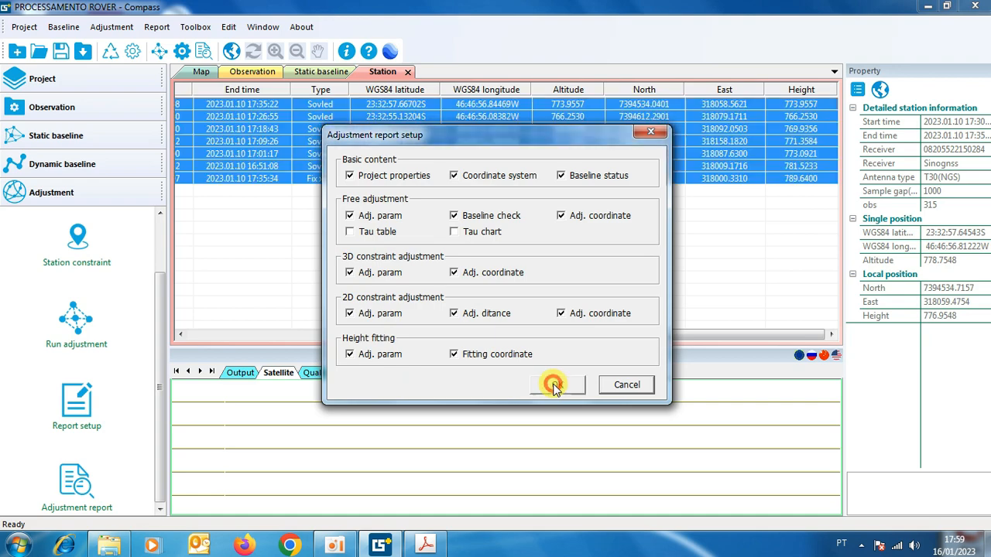
Generate the adjustment report, declining Internet Explorer as default browser, and read through to the height fitting coordinates.
click(73, 485)
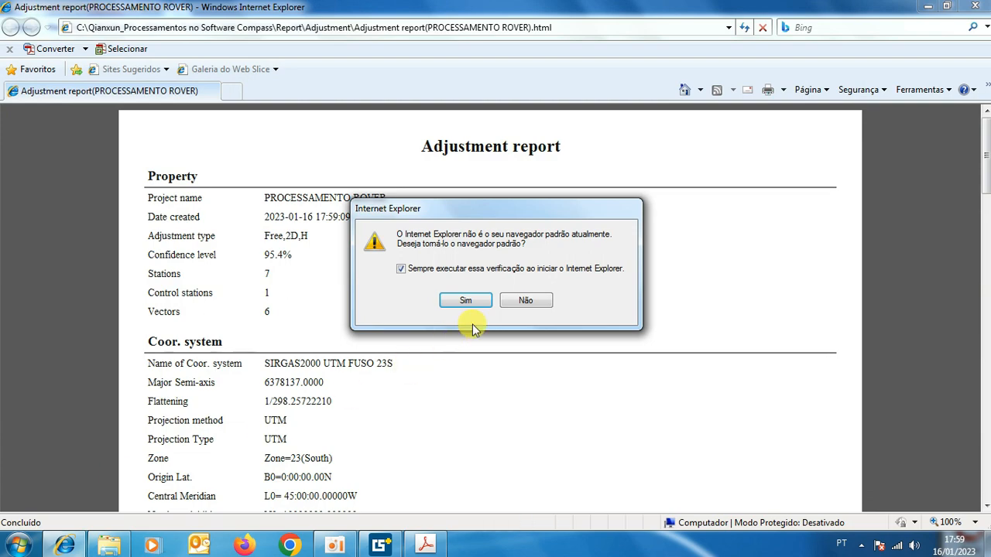
click(530, 302)
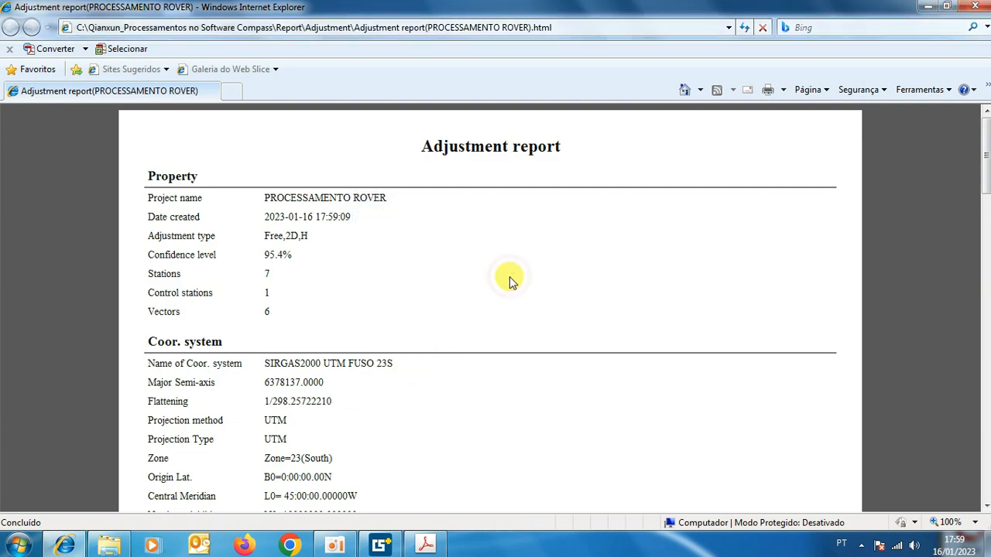
scroll(509, 277, down, 8)
scroll(509, 283, down, 8)
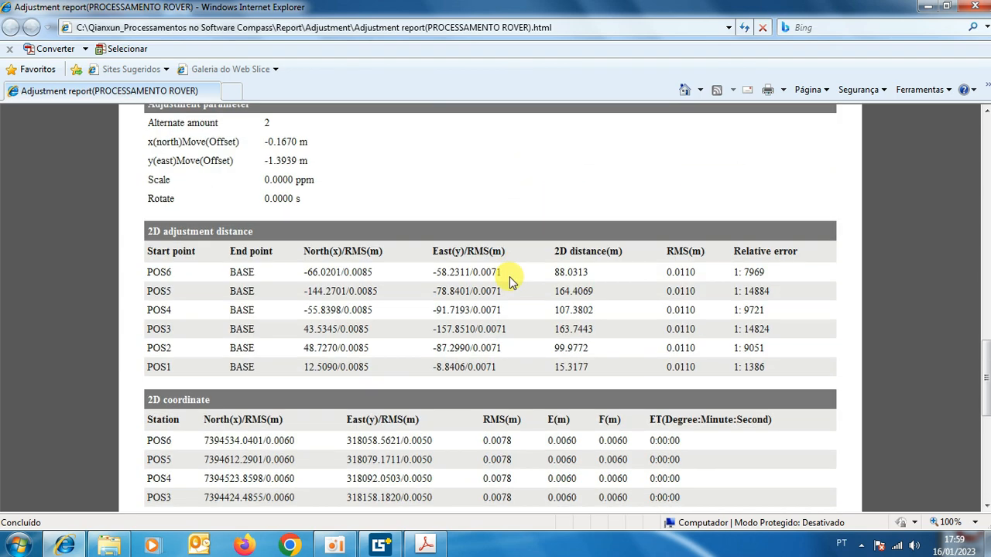
scroll(509, 276, down, 3)
scroll(509, 276, down, 3)
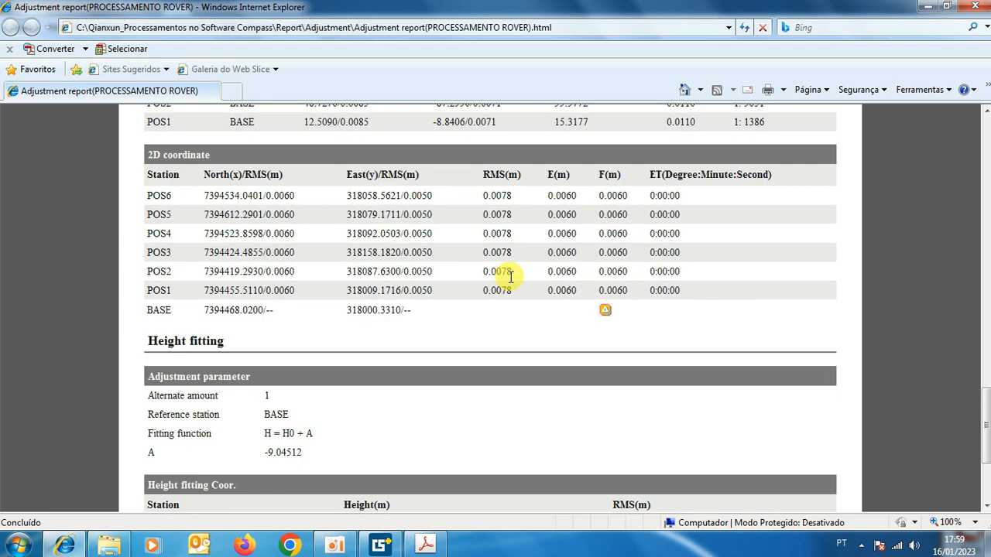
scroll(510, 277, down, 3)
scroll(510, 276, up, 3)
scroll(517, 305, down, 3)
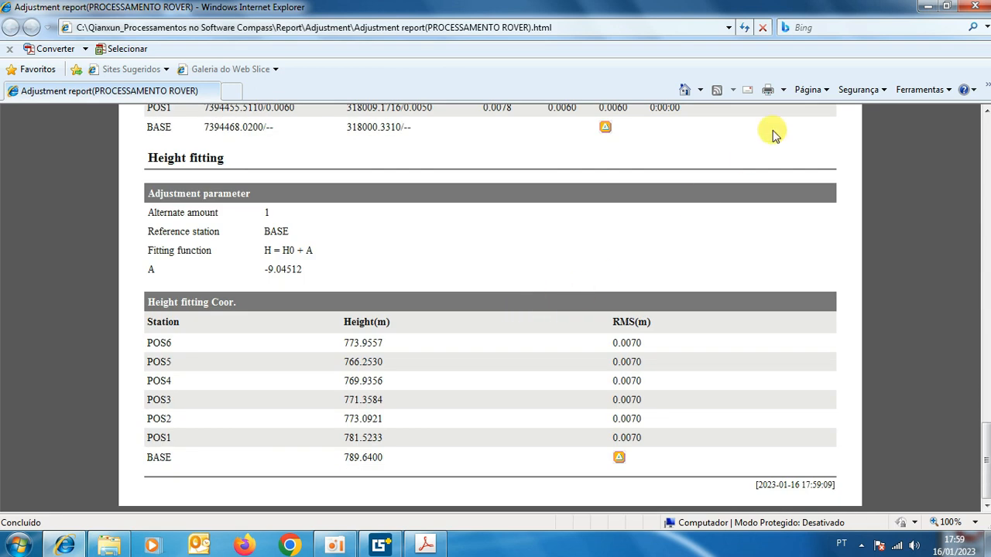
Try to convert the adjustment report page to Adobe PDF.
right_click(703, 203)
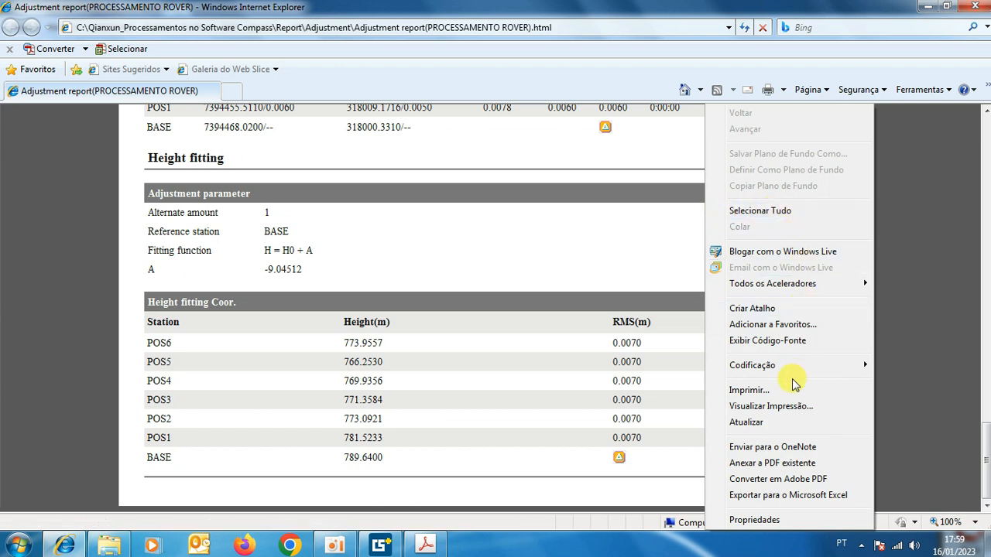
click(777, 480)
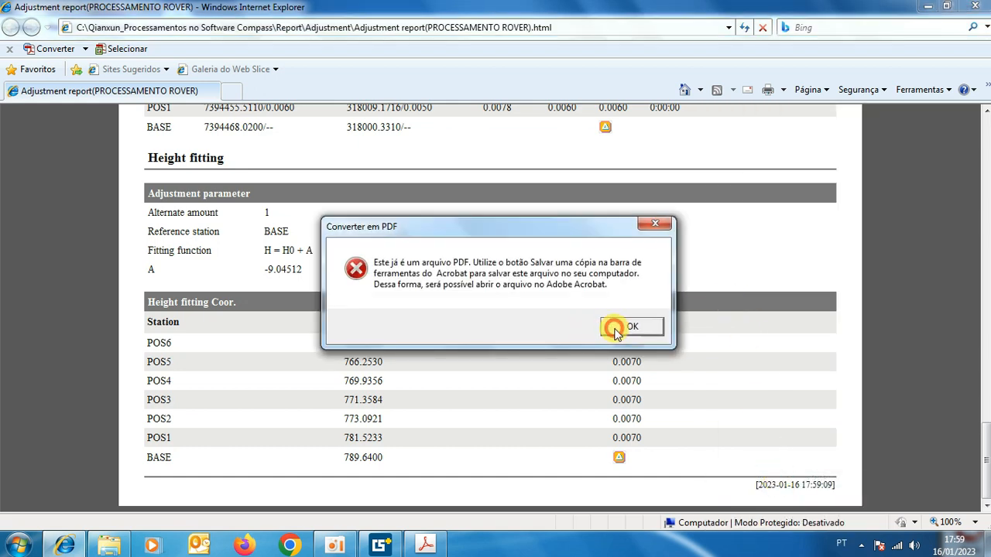
click(616, 329)
Print all pages of the adjustment report to the Adobe PDF printer.
right_click(730, 304)
click(763, 391)
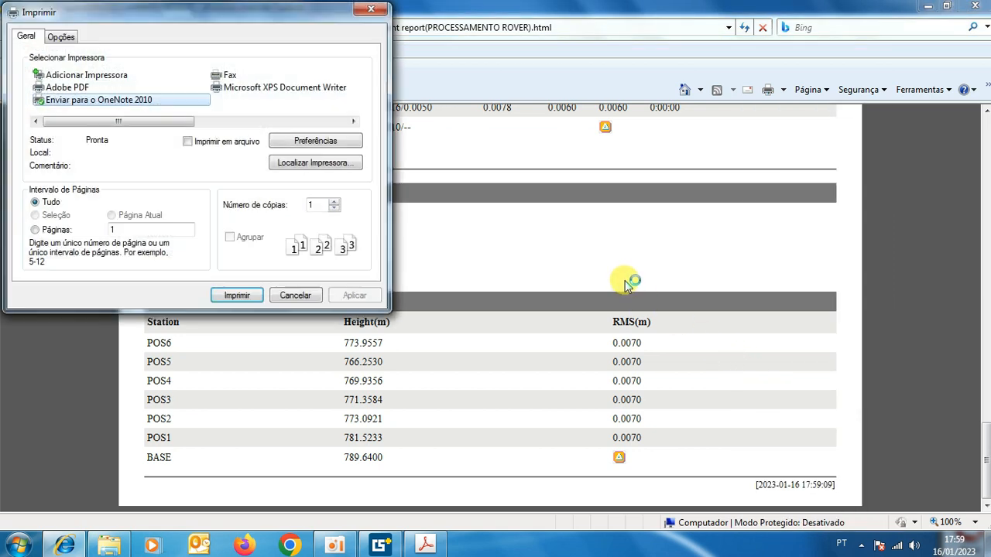
click(67, 88)
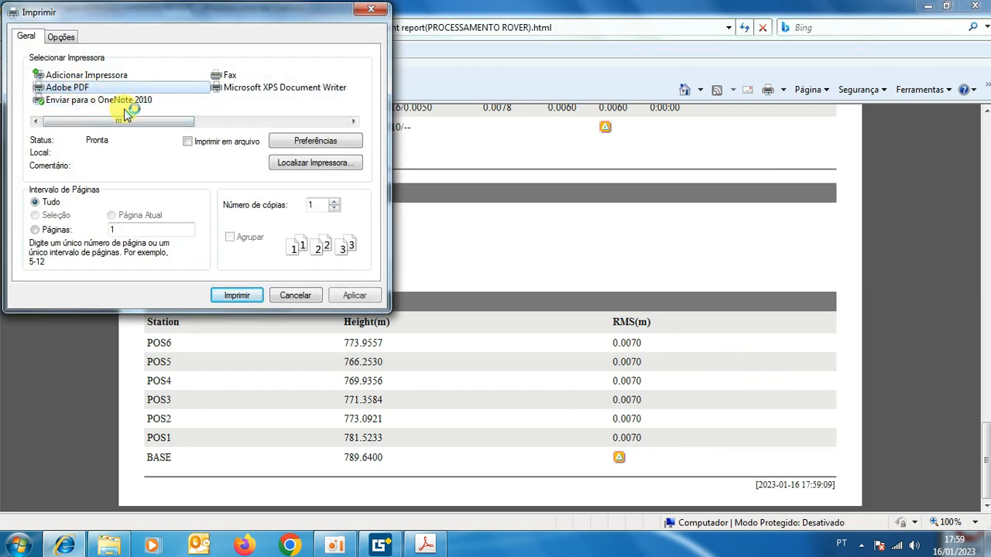
click(237, 296)
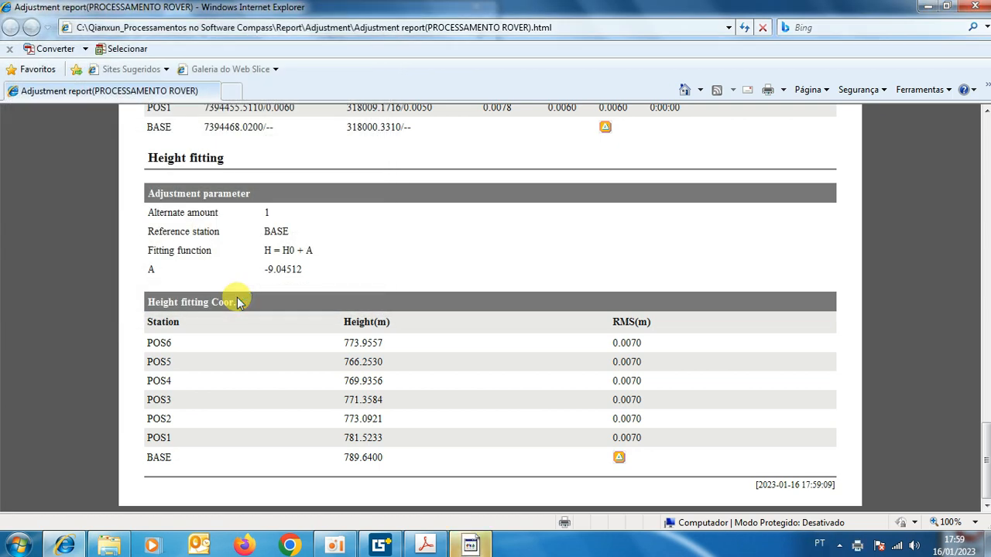
Save the PDF under its proposed name in the desktop folder DADOS BRUTOS QIANXUN and close the browser report.
click(478, 546)
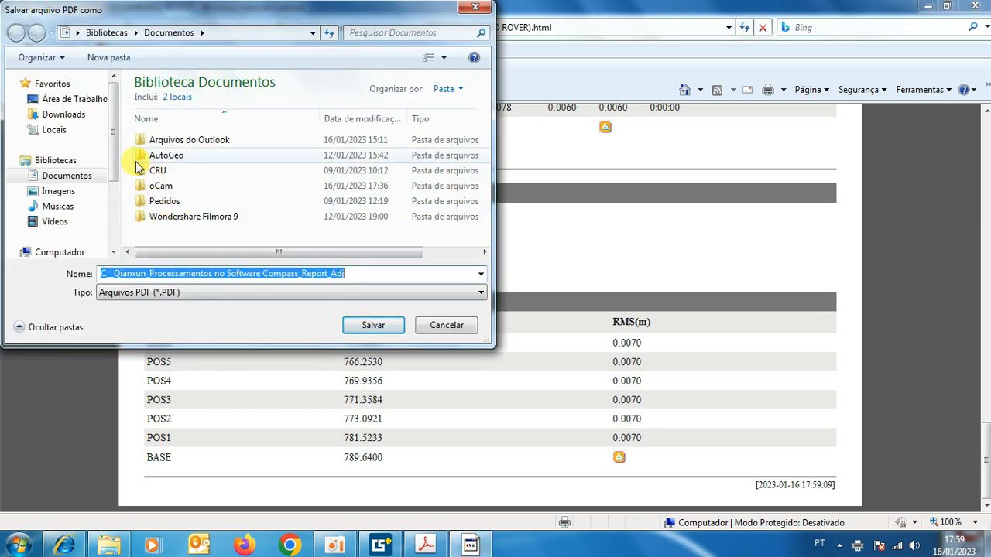
click(74, 99)
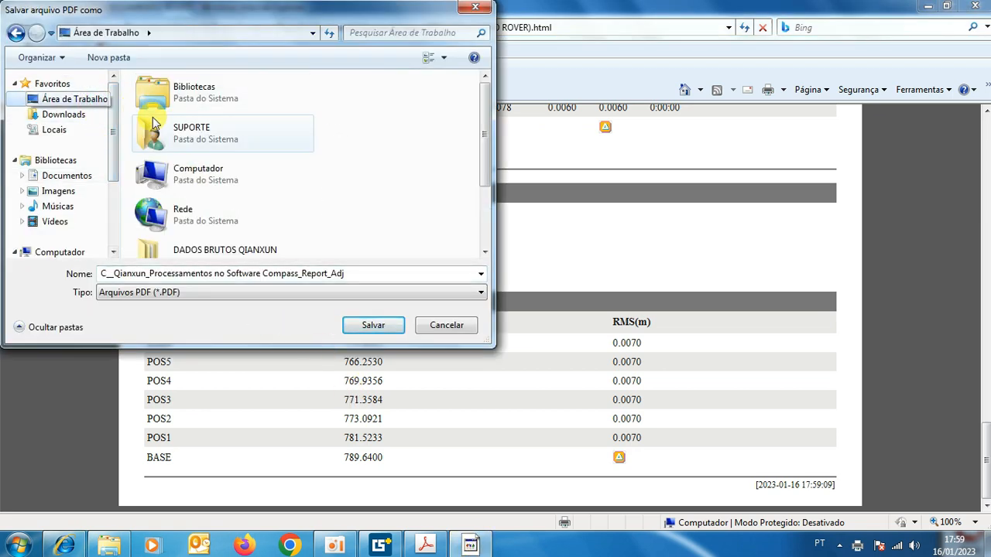
click(233, 253)
double_click(232, 254)
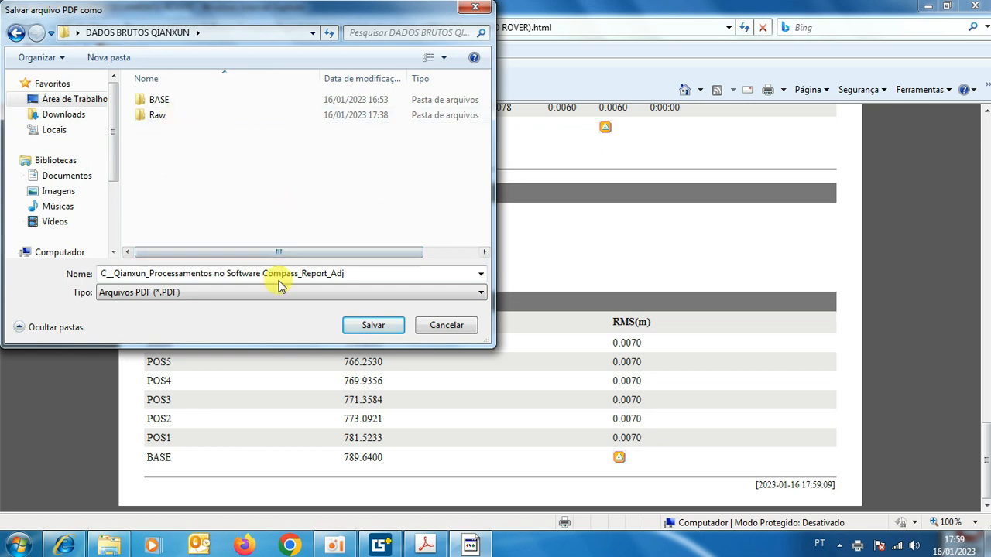
click(374, 326)
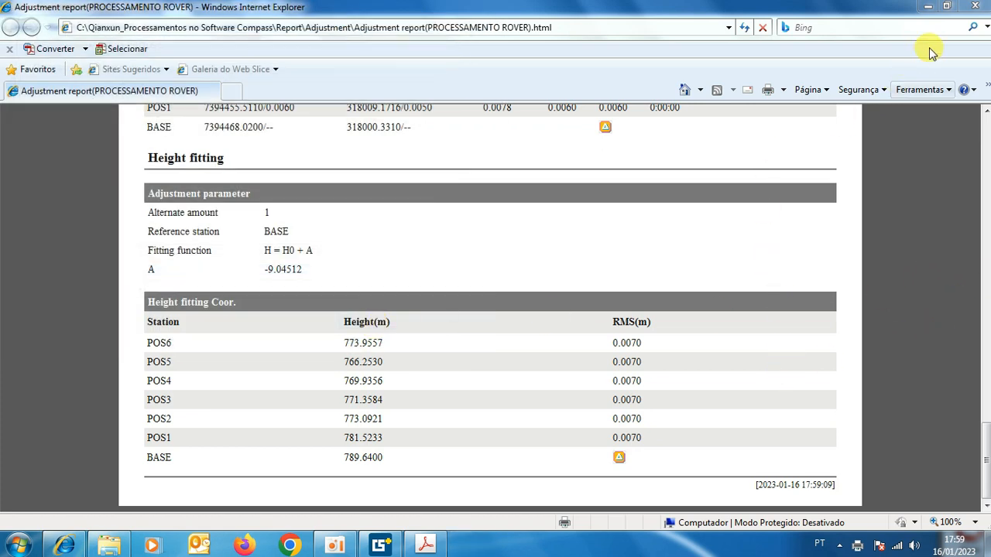
click(975, 9)
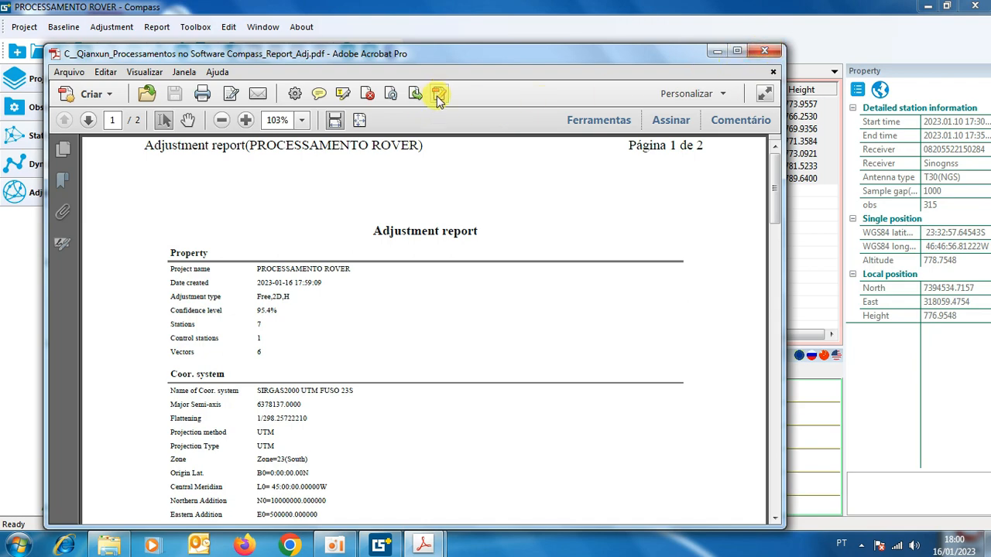
Read the saved PDF report in Adobe Acrobat through to the end of page 2.
scroll(470, 333, down, 12)
scroll(470, 334, down, 15)
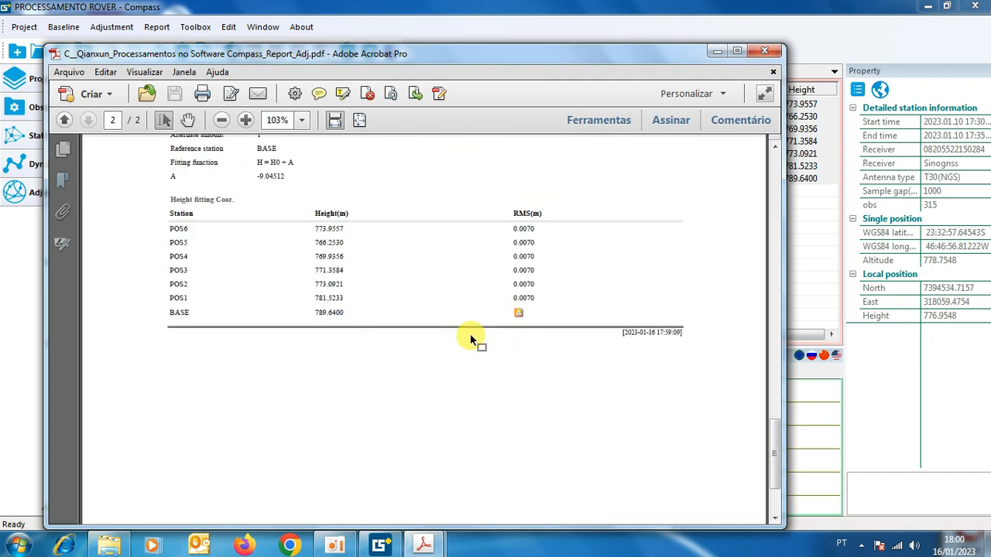
scroll(470, 333, down, 3)
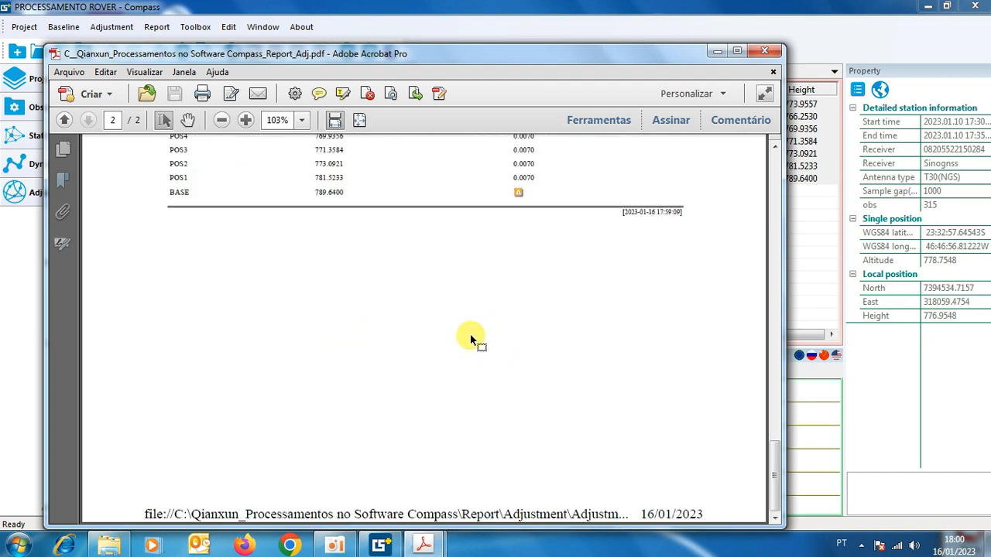
Close the PDF report and export the Compass station results as a DXF file.
click(763, 52)
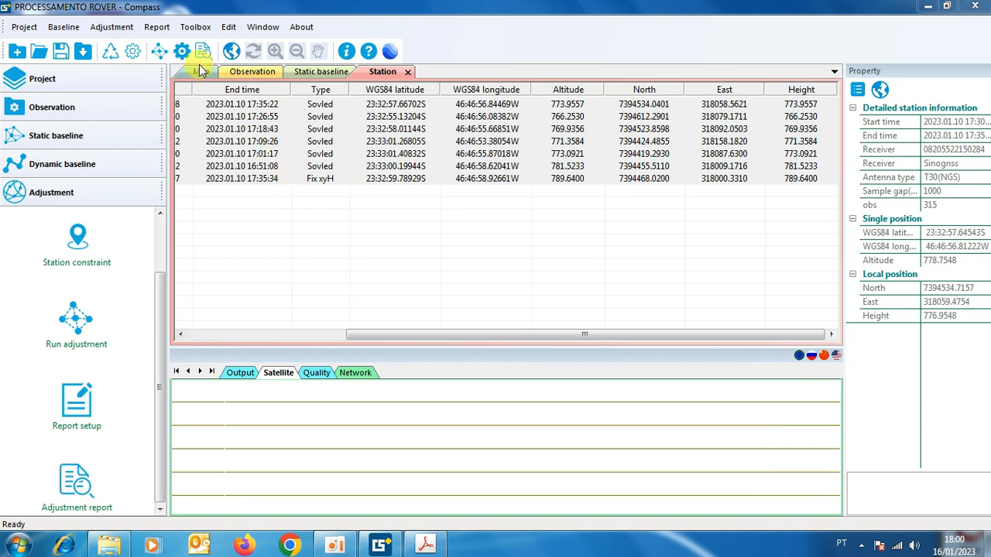
click(156, 27)
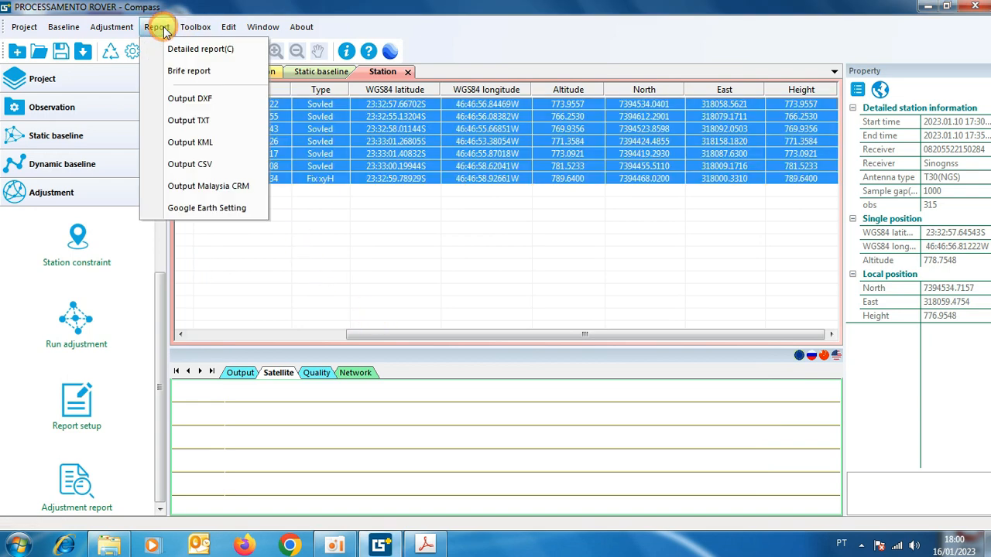
click(191, 100)
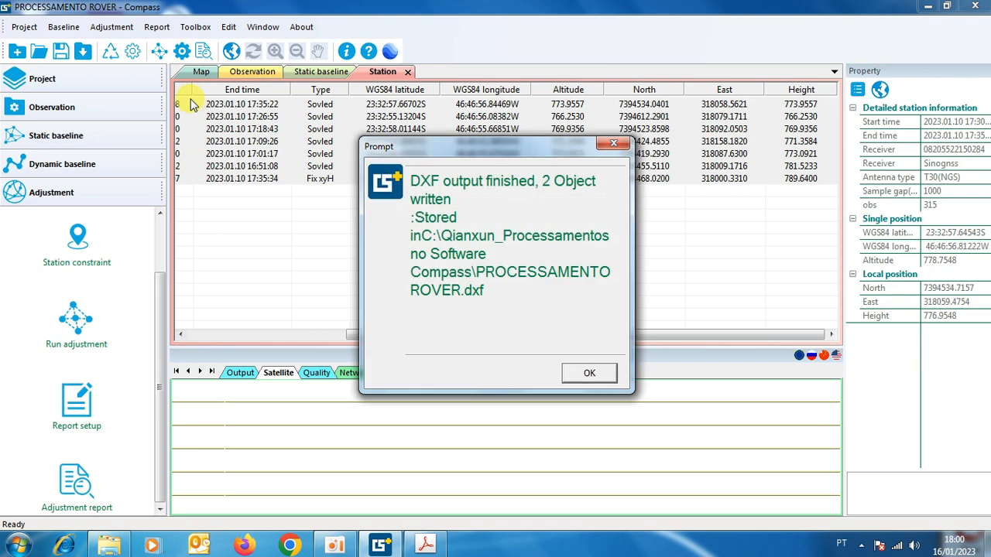
click(589, 374)
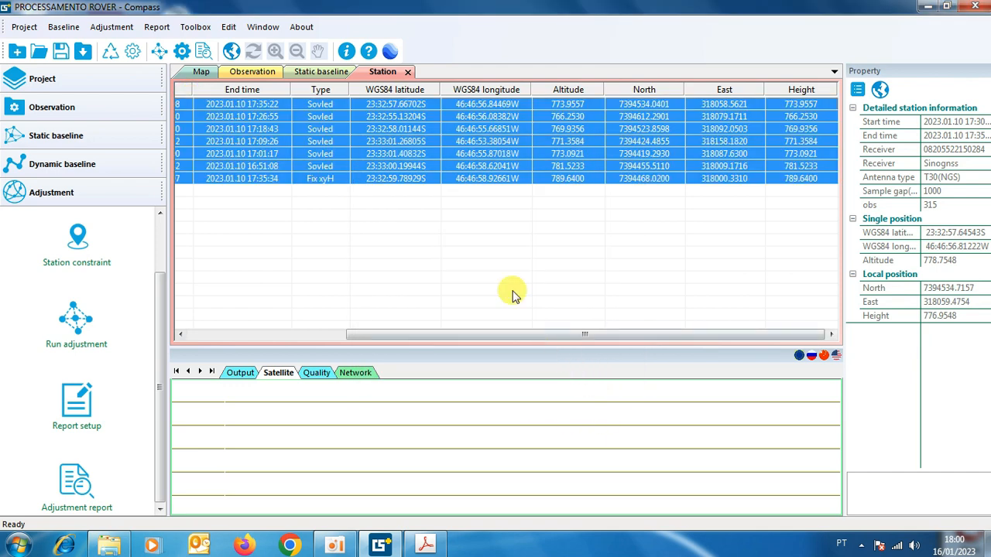
Export the station results as a TXT file and as a CSV file.
click(156, 27)
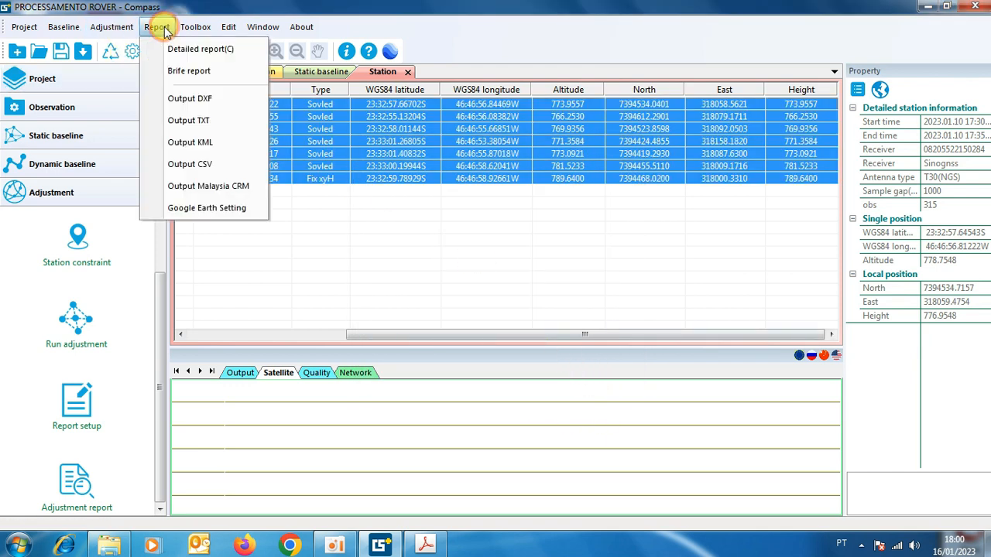
click(194, 125)
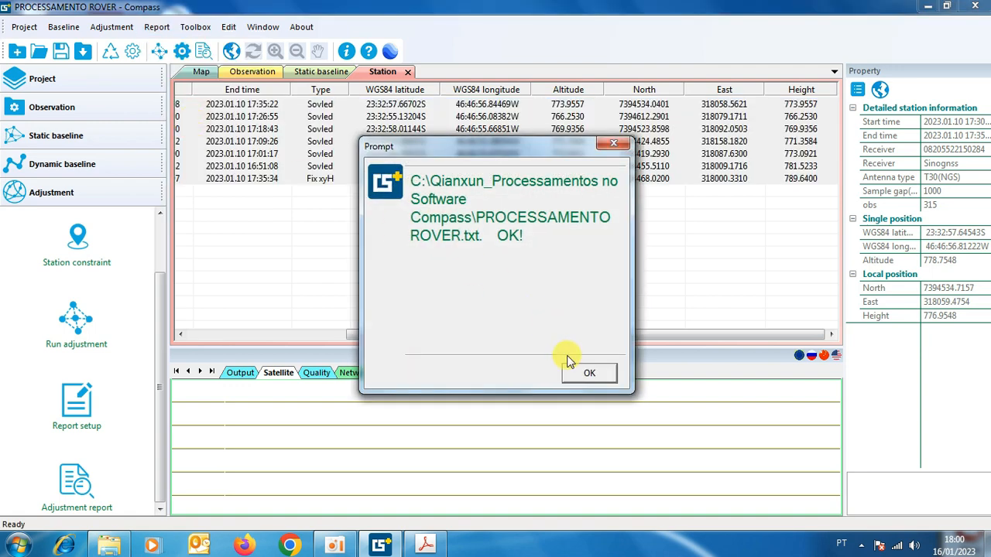
click(582, 376)
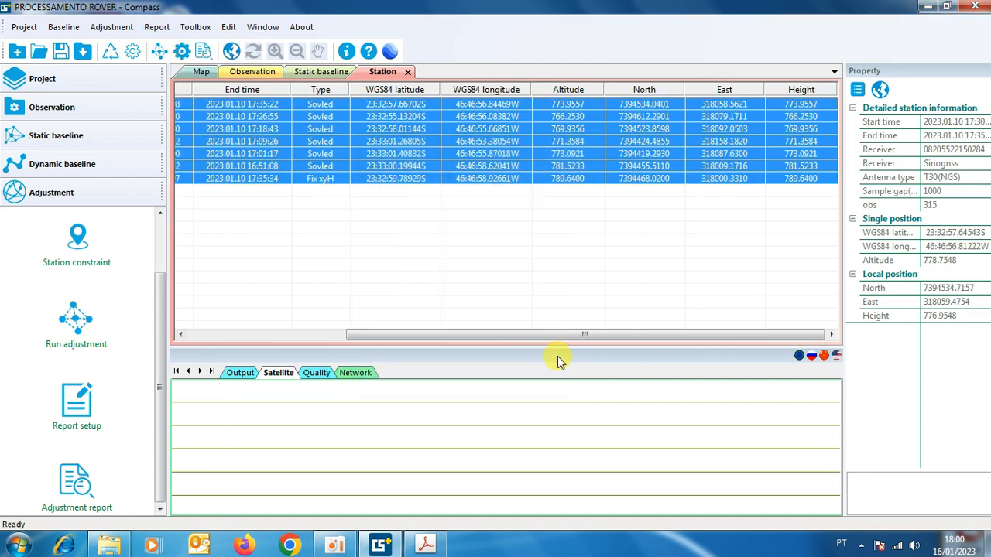
click(155, 28)
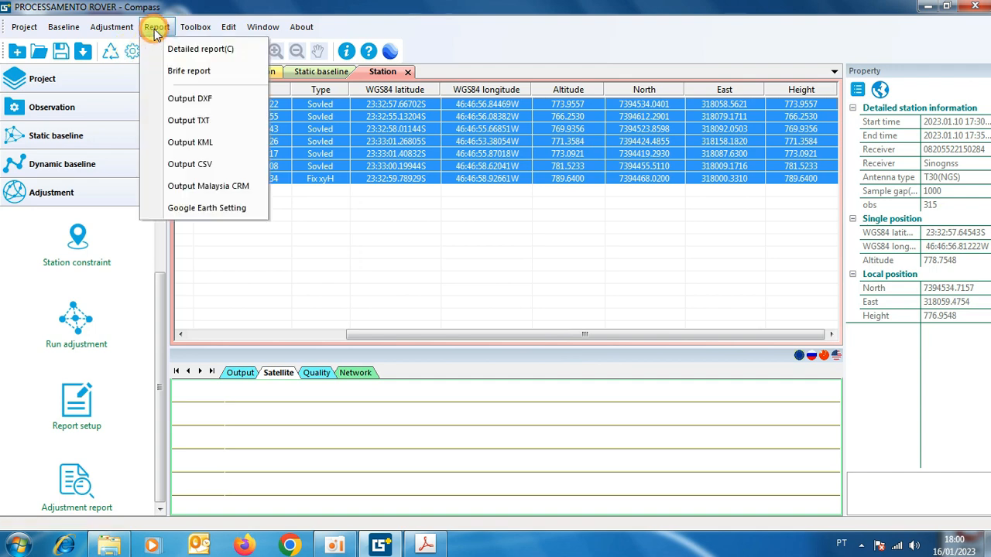
click(198, 166)
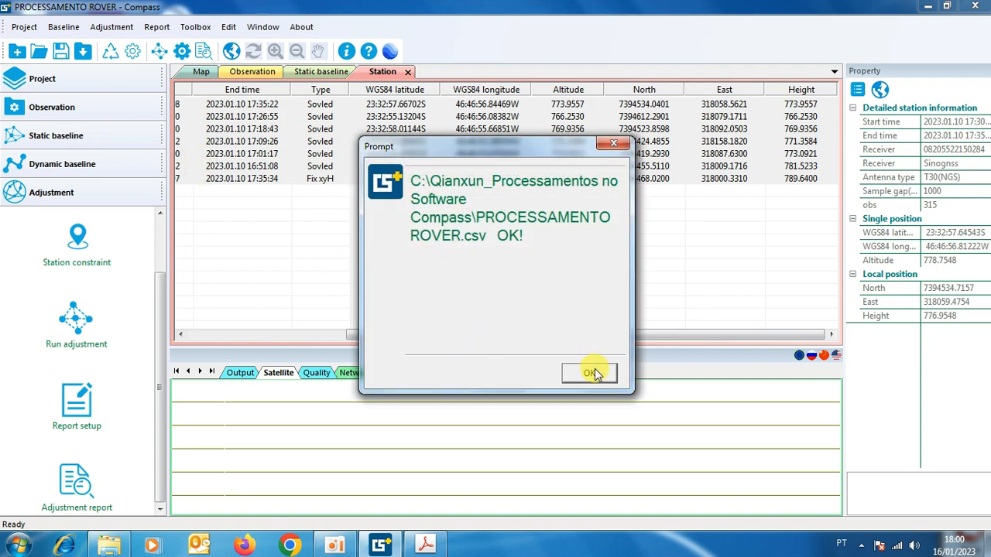
click(589, 373)
Export the station results as a KML file and save the project.
click(155, 28)
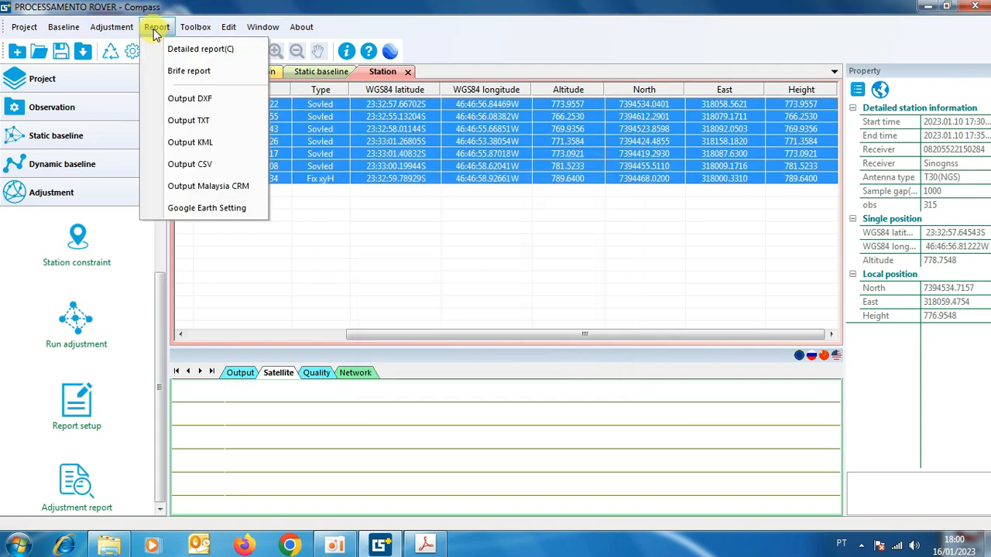
click(192, 143)
click(586, 372)
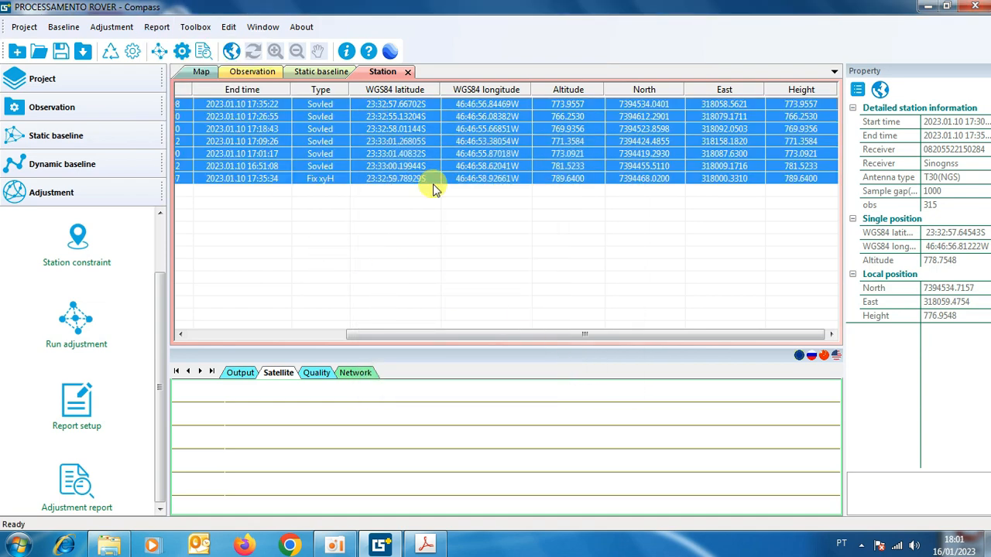
click(63, 55)
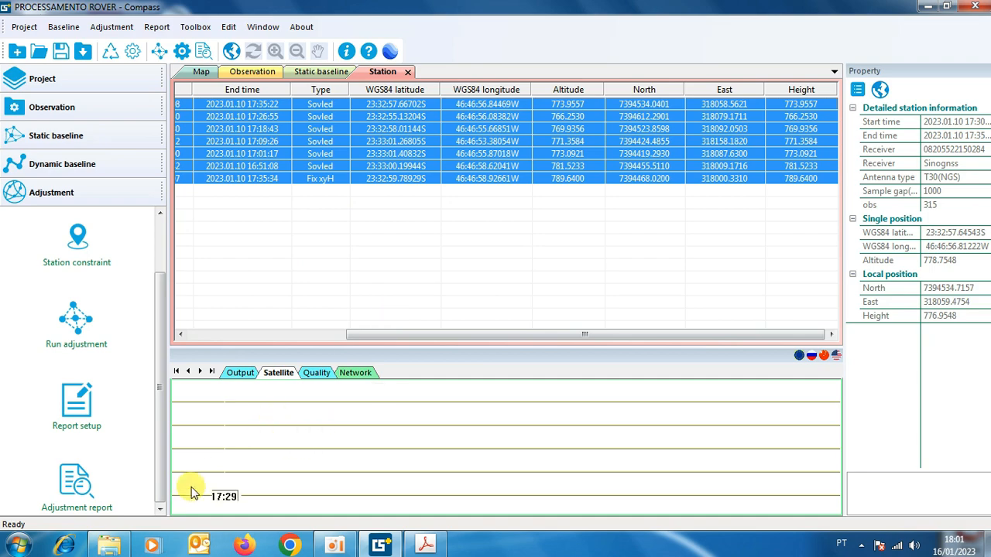
Open the PROCESSAMENTO ROVER KML from C:\Qianxun_Processamentos no Software Compass in Google Earth Pro and dismiss the startup tips.
click(17, 545)
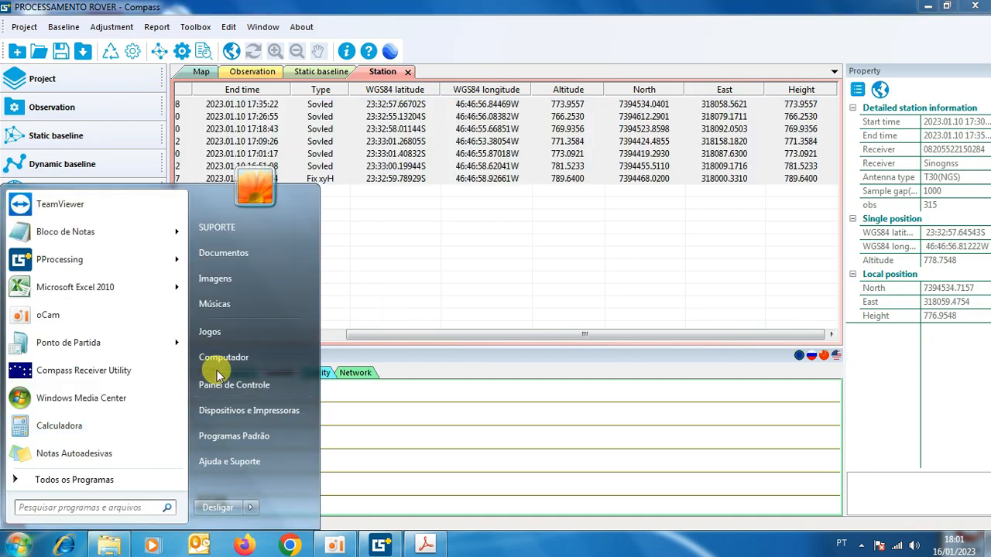
click(232, 360)
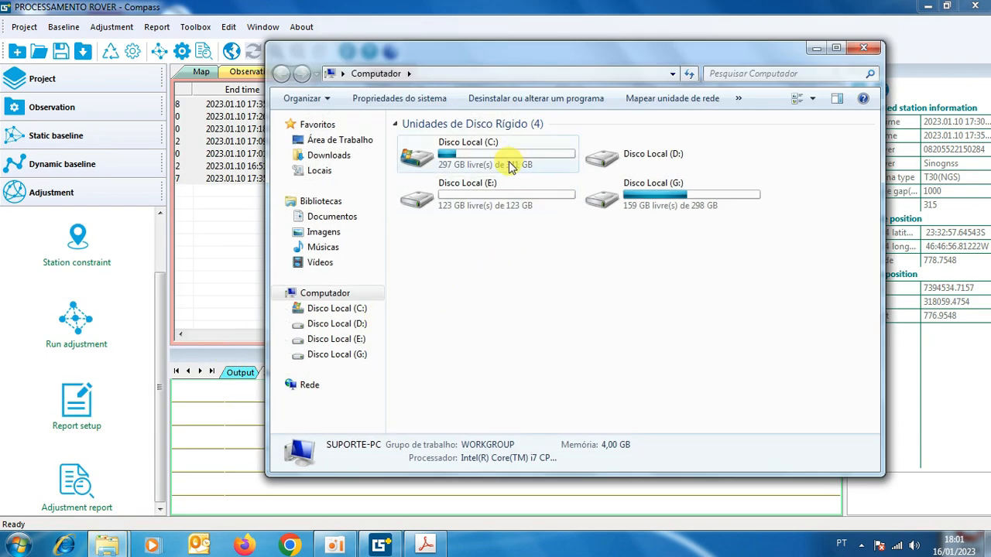
double_click(498, 157)
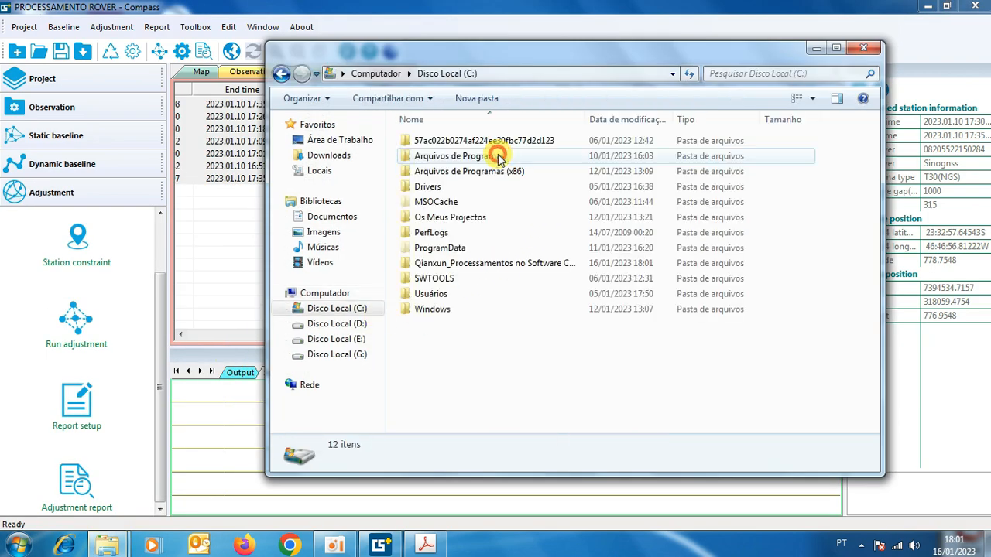
double_click(483, 263)
scroll(483, 266, down, 4)
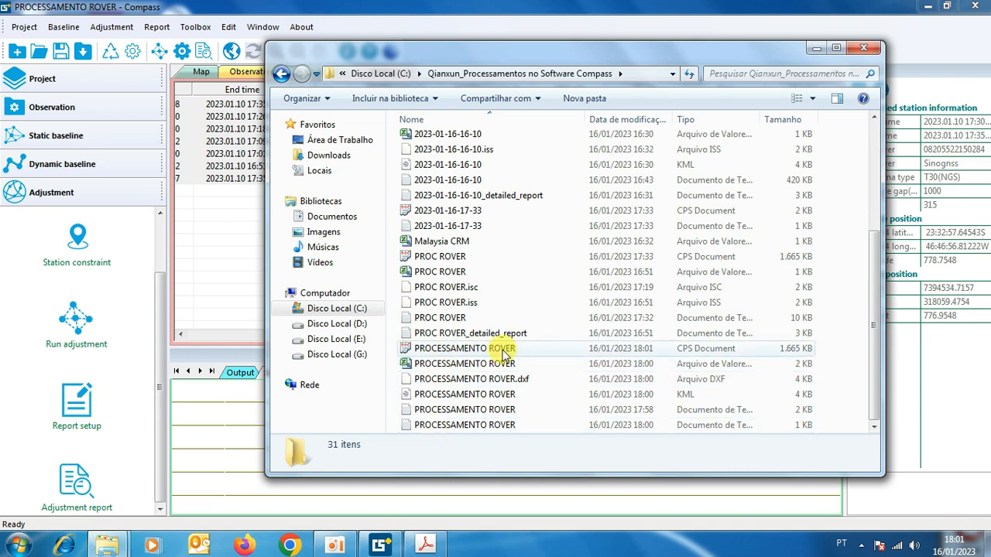
double_click(432, 395)
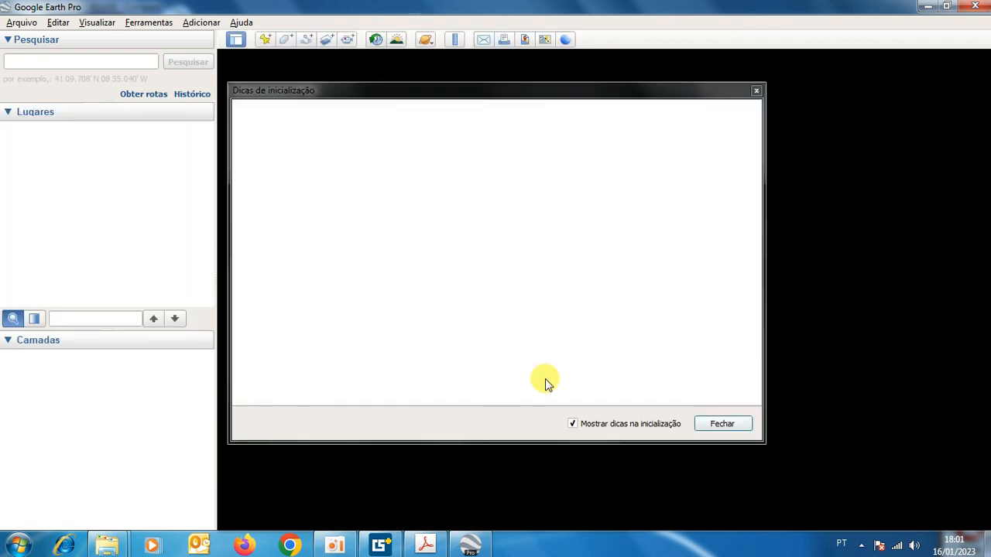
click(713, 422)
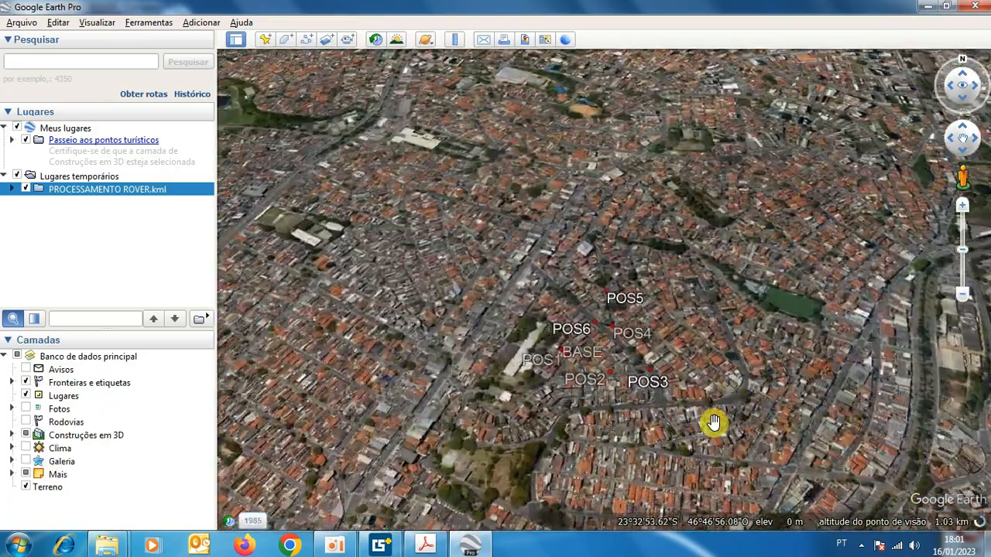
Examine the positions of BASE and POS1 to POS6 on the Google Earth imagery at close range.
scroll(605, 287, up, 3)
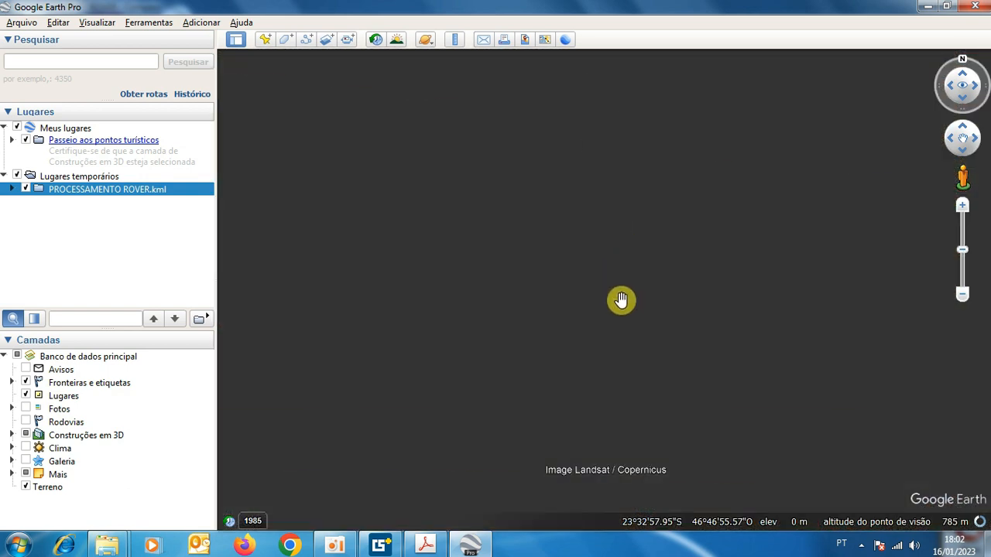
scroll(628, 317, down, 4)
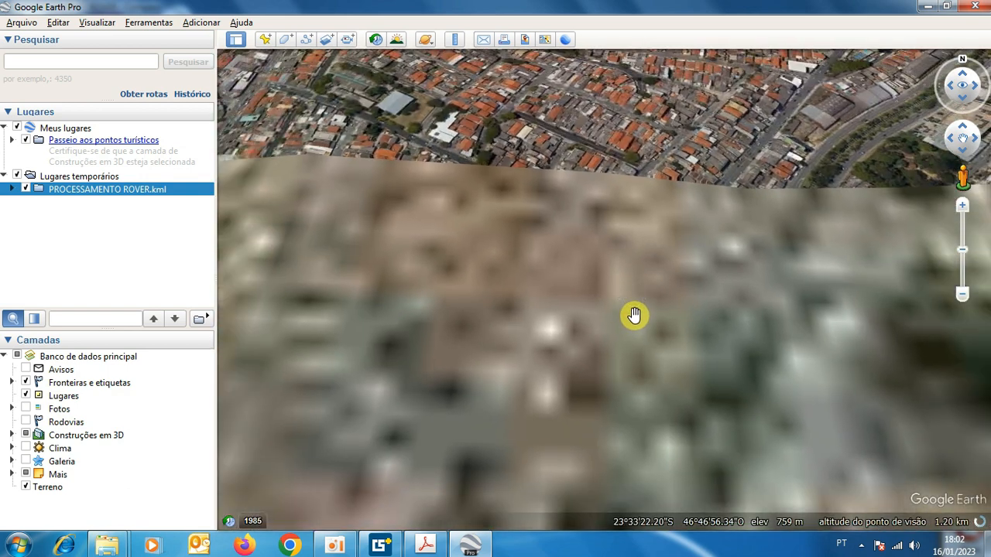
scroll(633, 317, down, 3)
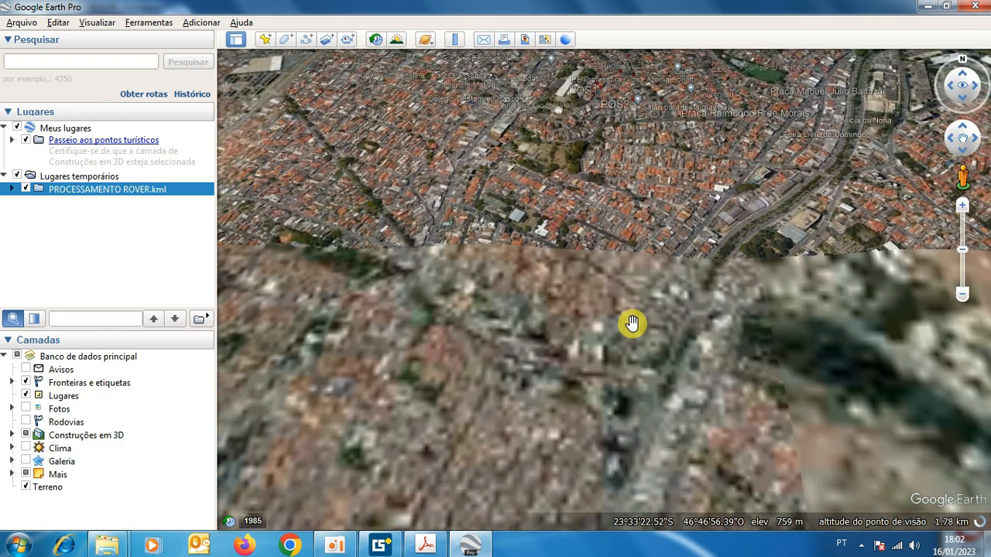
drag(652, 212, 639, 434)
scroll(620, 207, up, 3)
scroll(620, 207, up, 2)
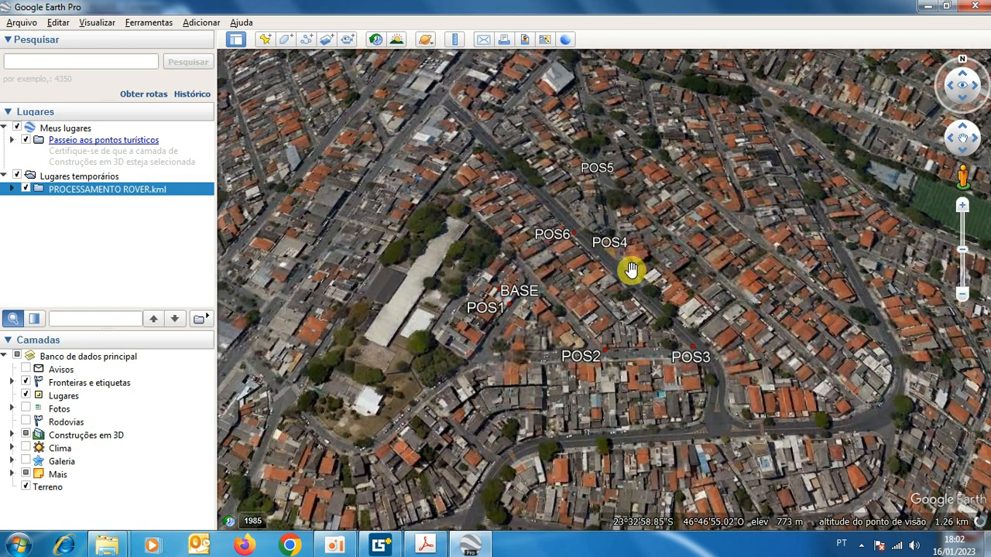
scroll(629, 216, up, 1)
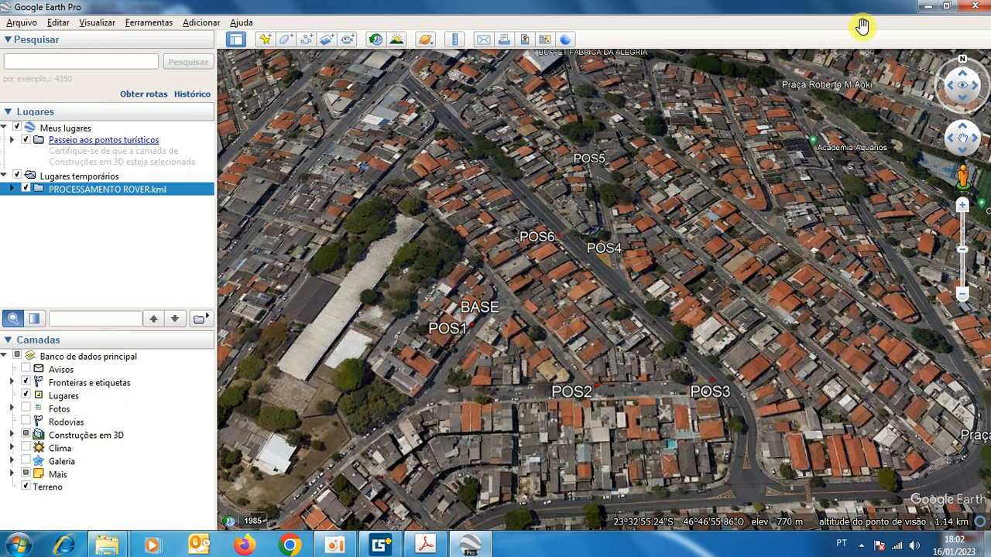
Minimize Google Earth, open the PROCESSAMENTO ROVER CSV in Excel and copy the North, East, Height station rows A11:D17.
click(926, 7)
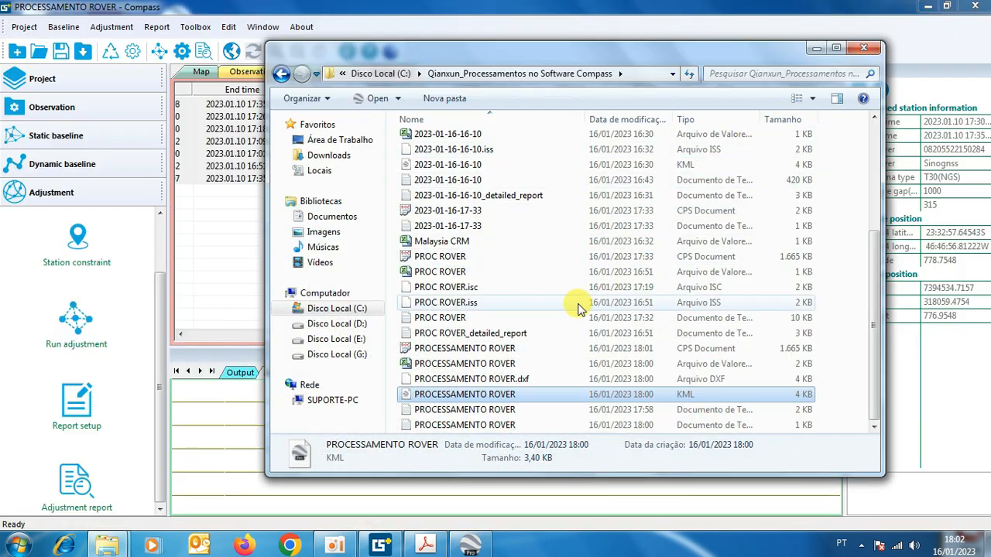
double_click(423, 365)
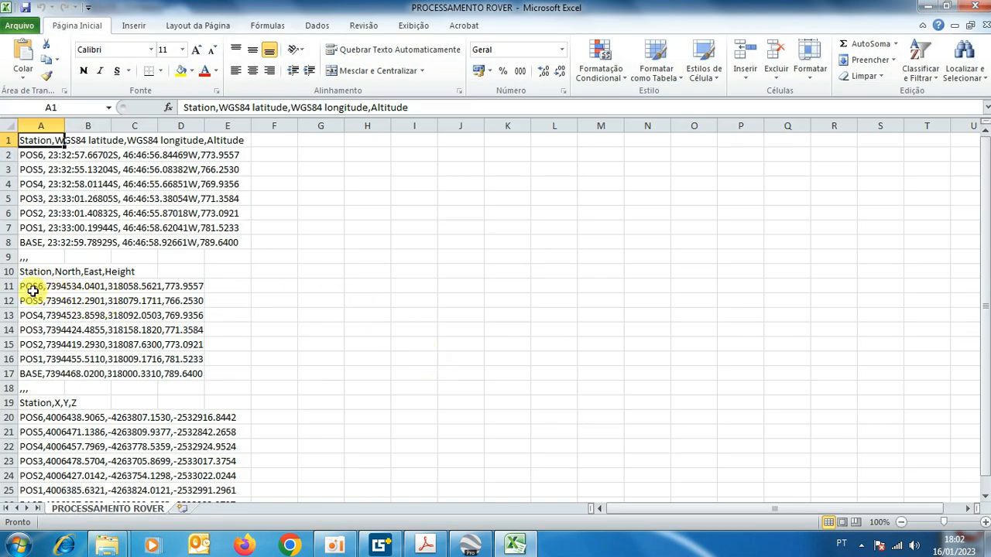
drag(29, 286, 168, 372)
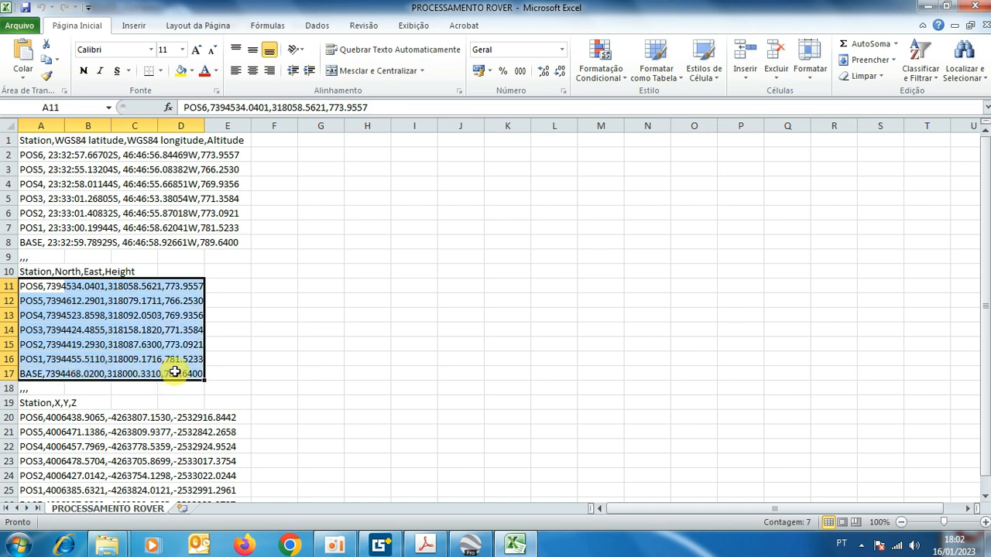
key(ctrl+c)
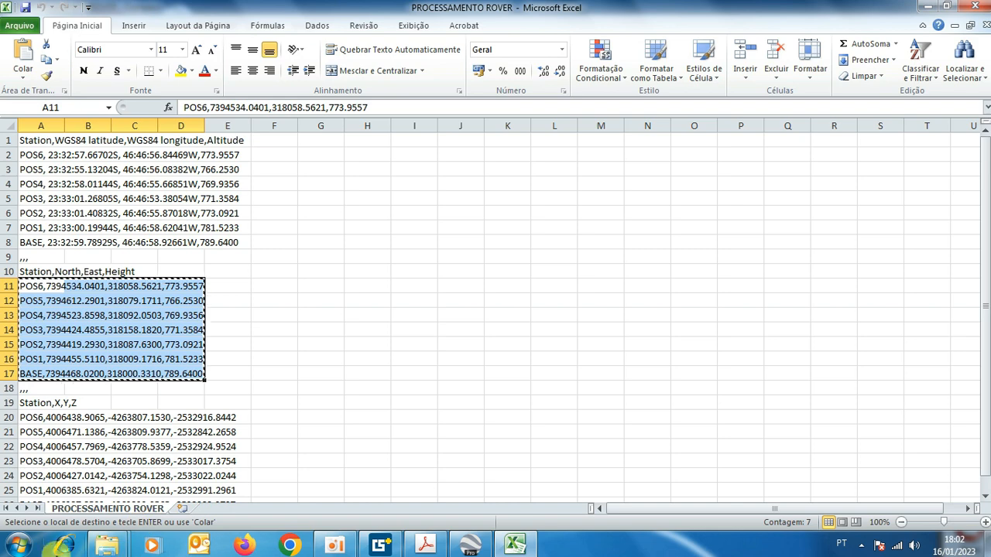
Paste the copied station coordinates into a new Notepad (Bloco de Notas) document and maximize its window.
click(17, 545)
click(69, 229)
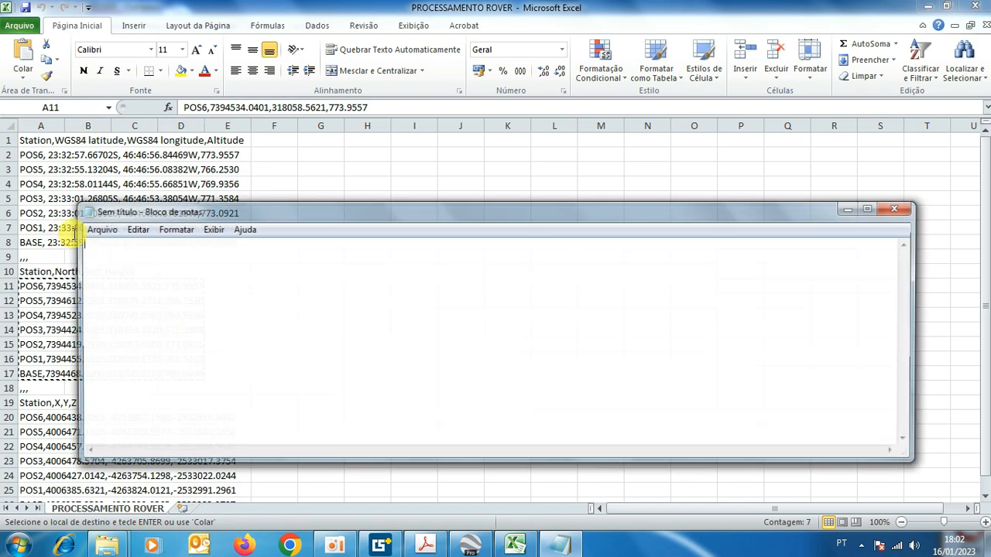
key(ctrl+v)
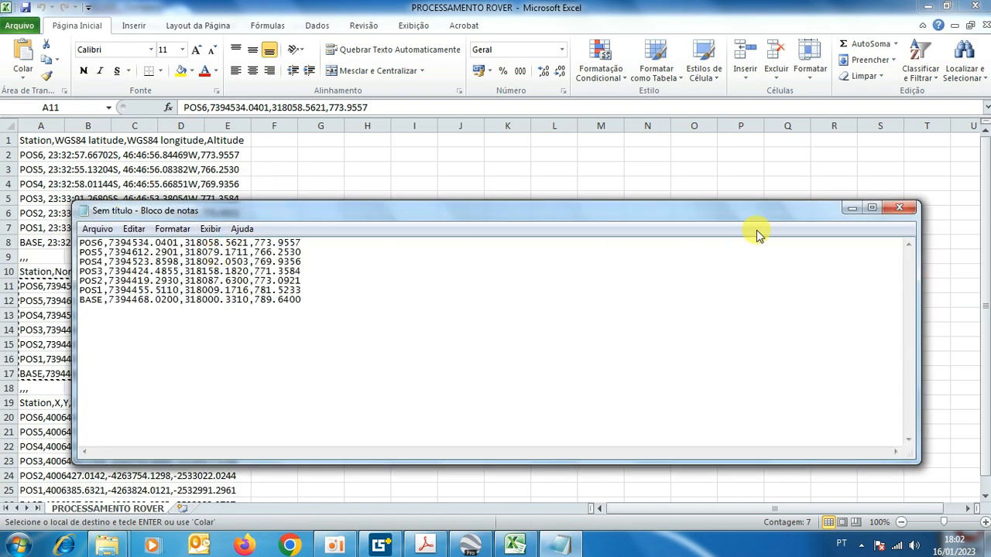
click(871, 207)
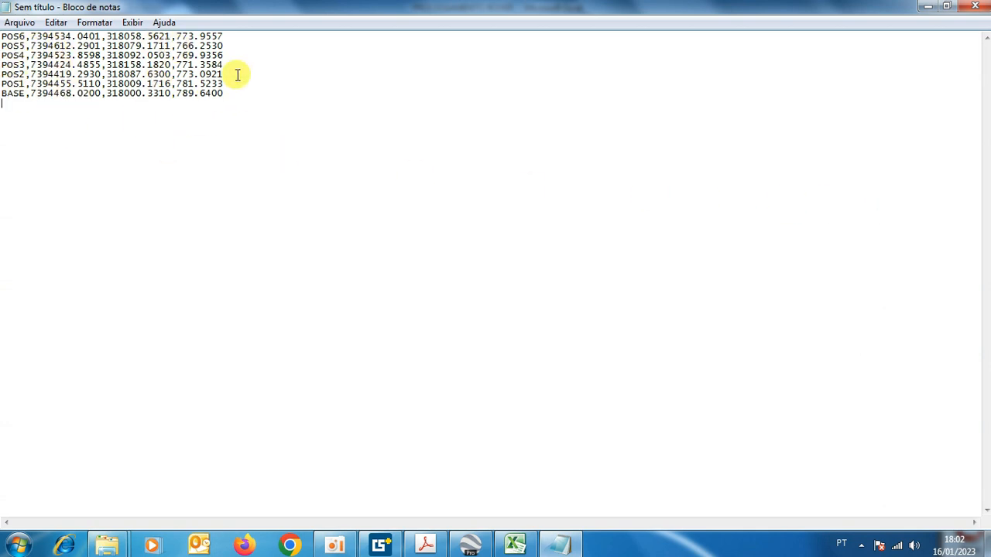
Save the text document as PONTOS ROVER in the desktop folder DADOS BRUTOS QIANXUN.
click(17, 24)
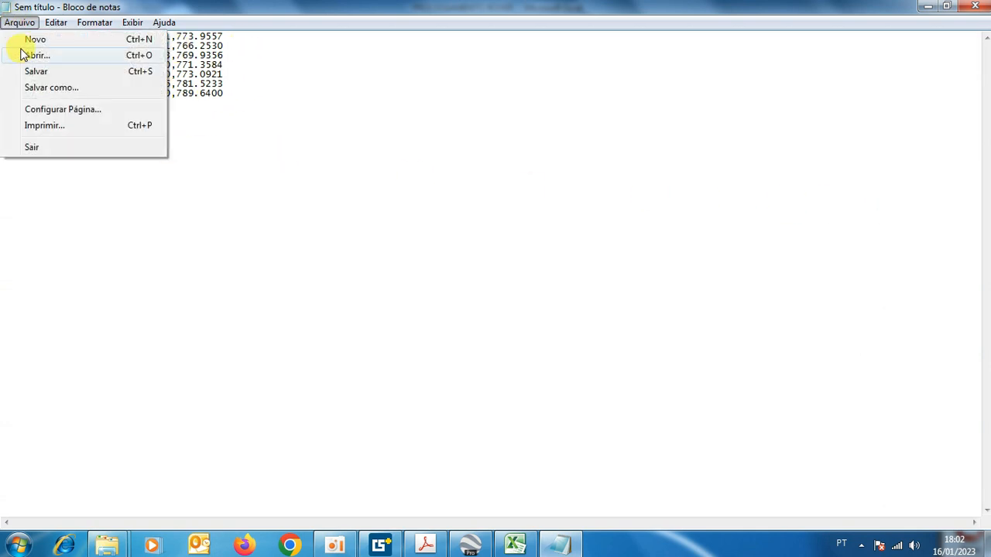
click(46, 88)
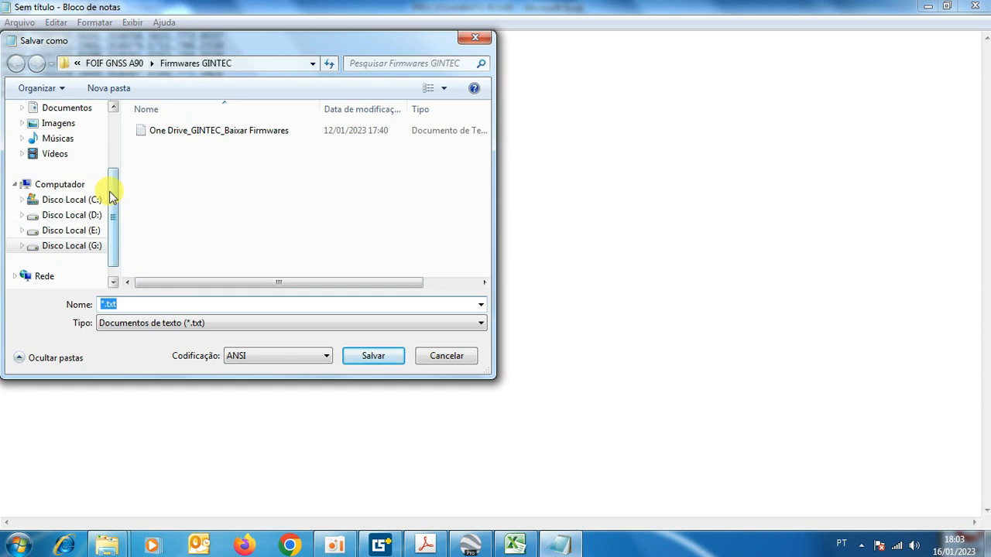
drag(109, 194, 120, 91)
click(97, 131)
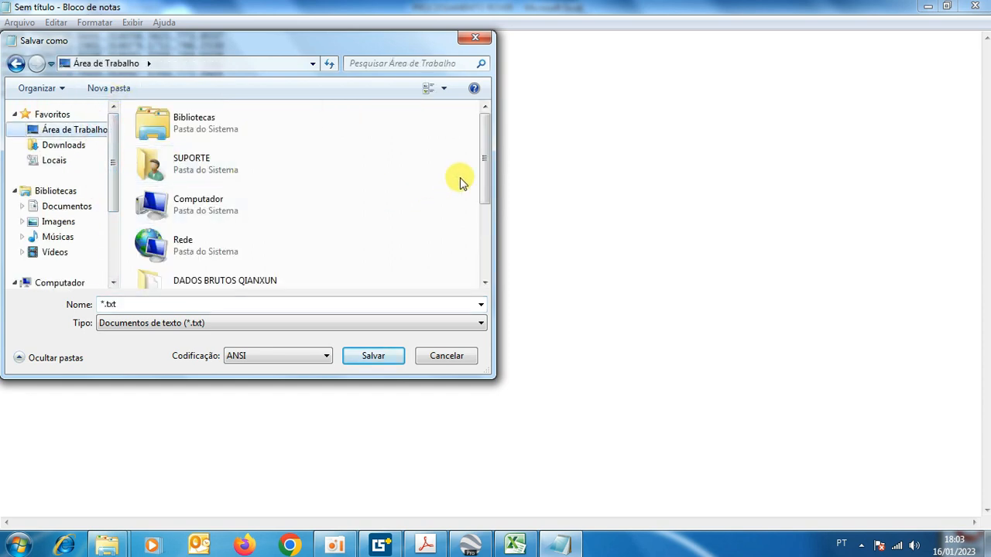
double_click(269, 280)
drag(125, 304, 99, 308)
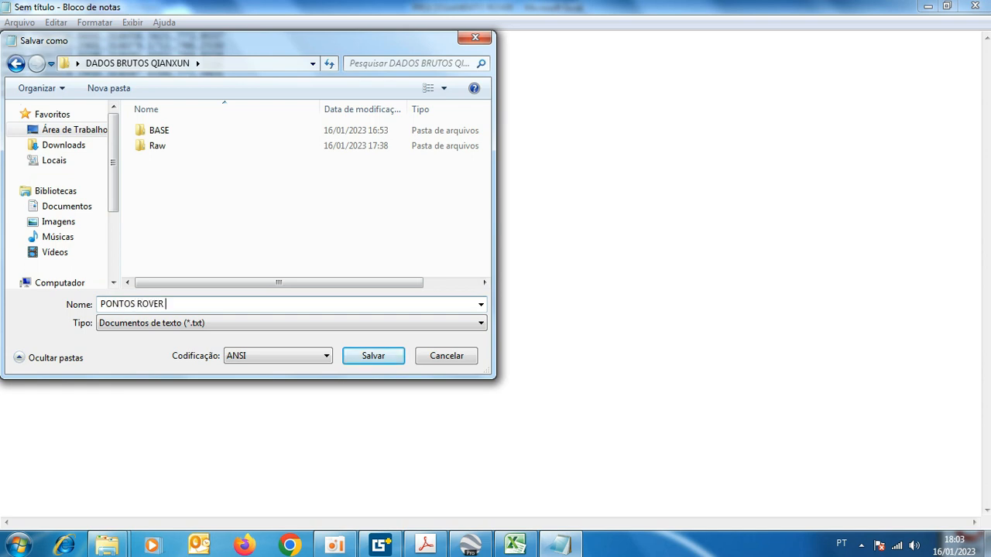
click(371, 356)
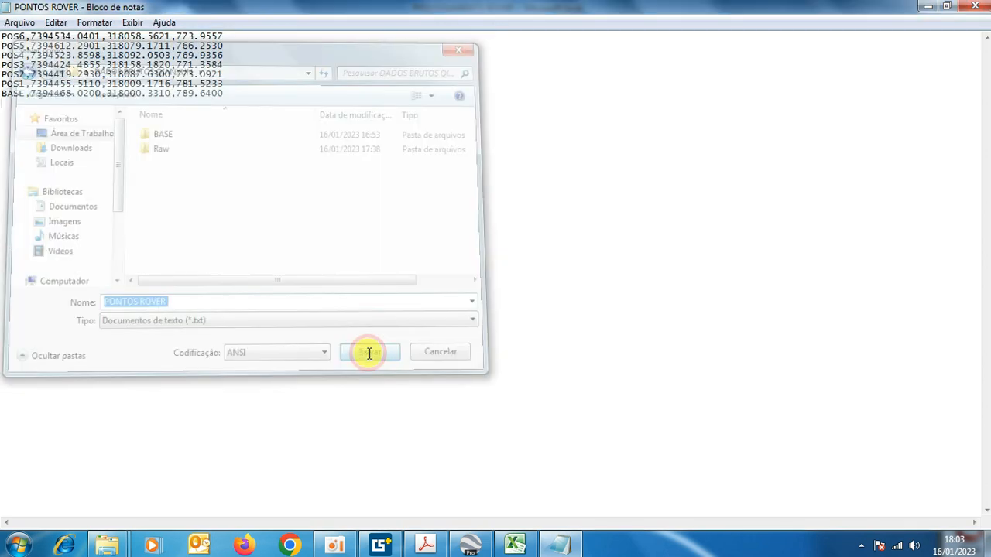
Close the PONTOS ROVER text document and the PROCESSAMENTO ROVER workbook.
click(978, 7)
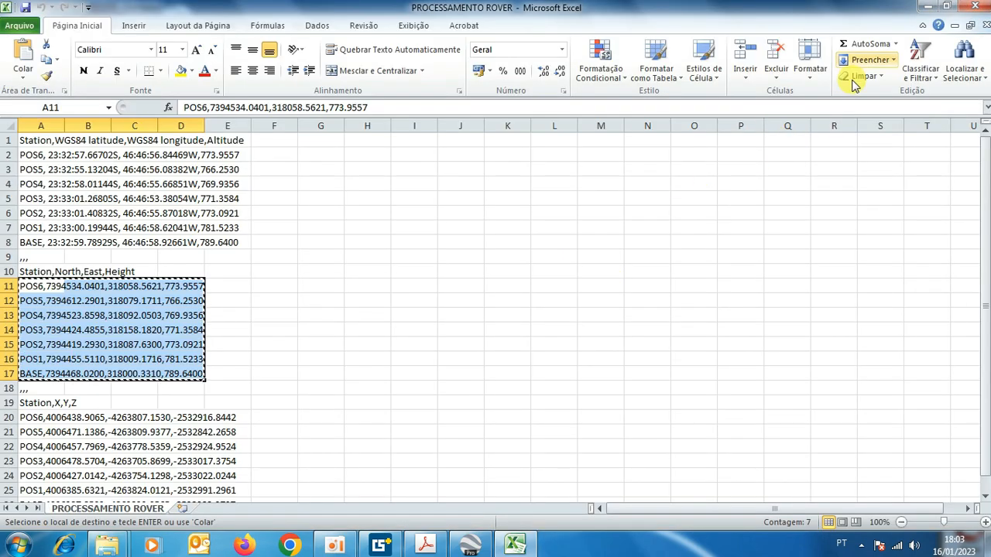
click(976, 6)
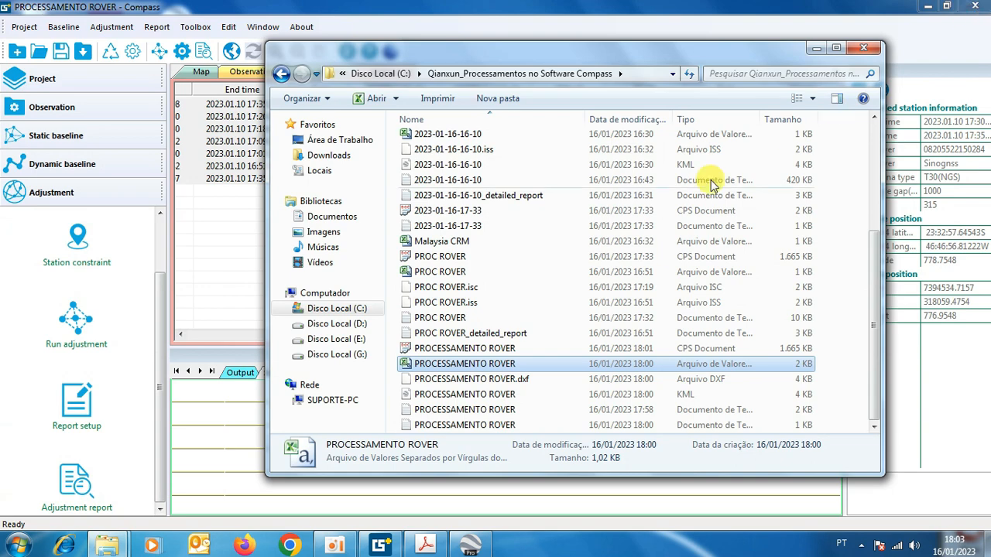
Reopen the PROCESSAMENTO ROVER CSV in Excel, review its geographic, North/East and X,Y,Z coordinate lists, and close it.
double_click(477, 362)
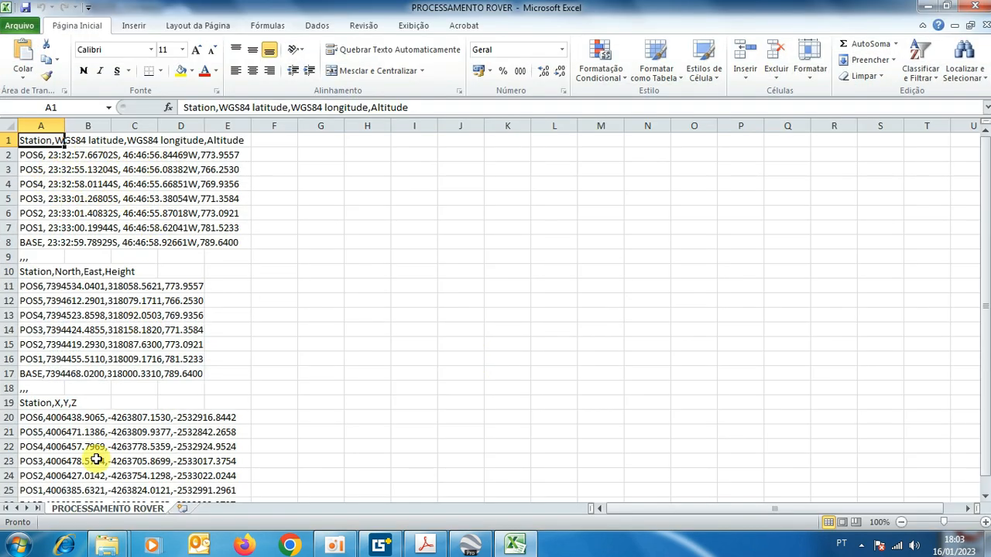
scroll(91, 458, down, 1)
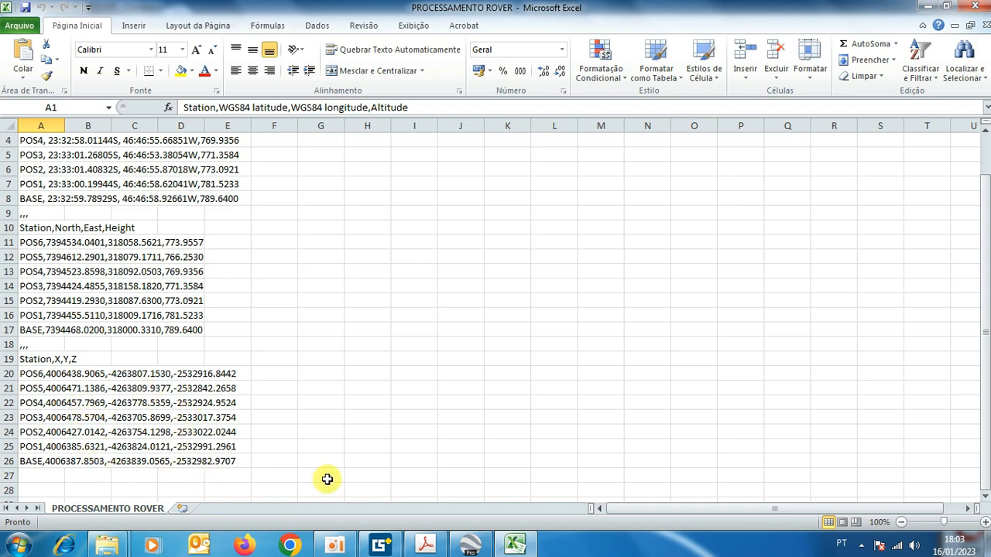
click(973, 9)
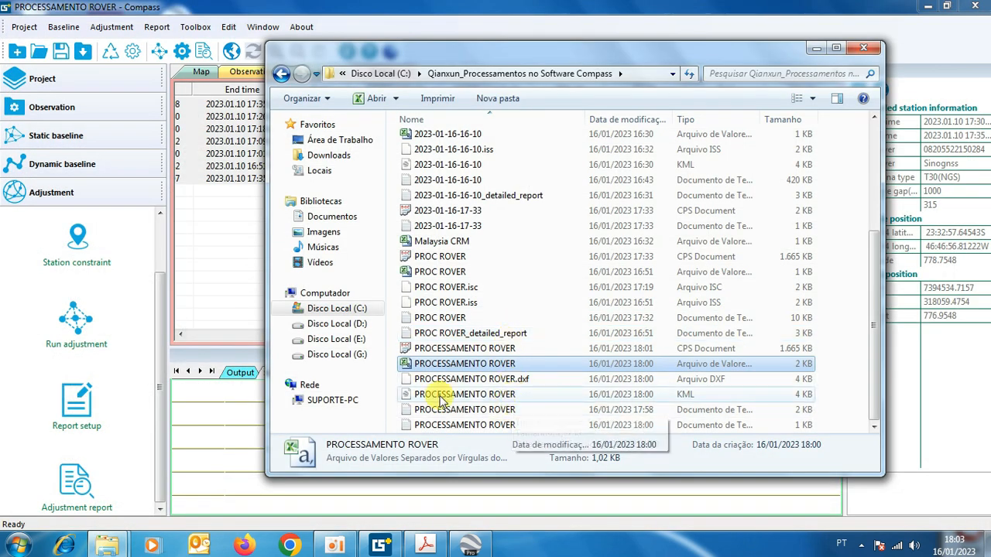
Review the PROCESSAMENTO ROVER processing log and the exported station coordinates text file in Notepad, closing each one.
click(455, 379)
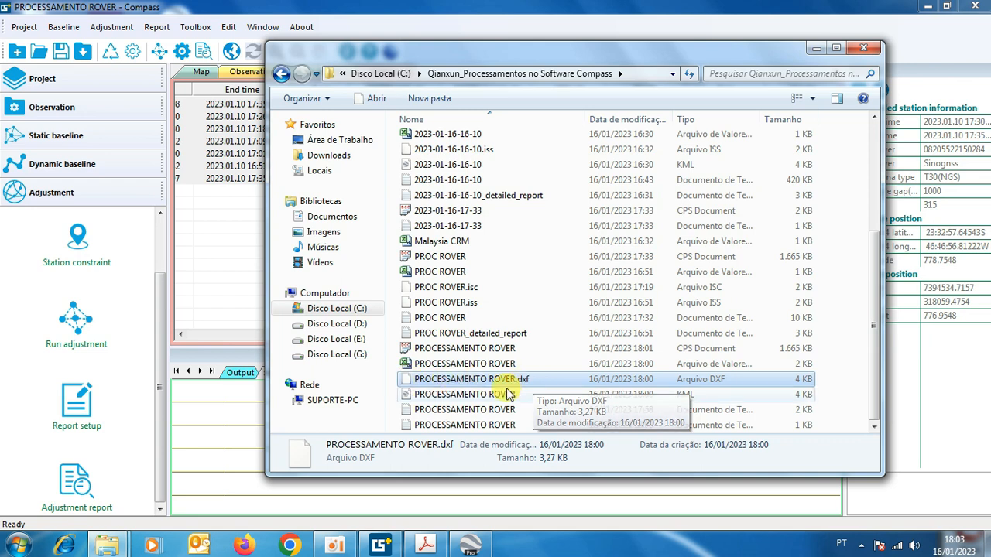
double_click(453, 410)
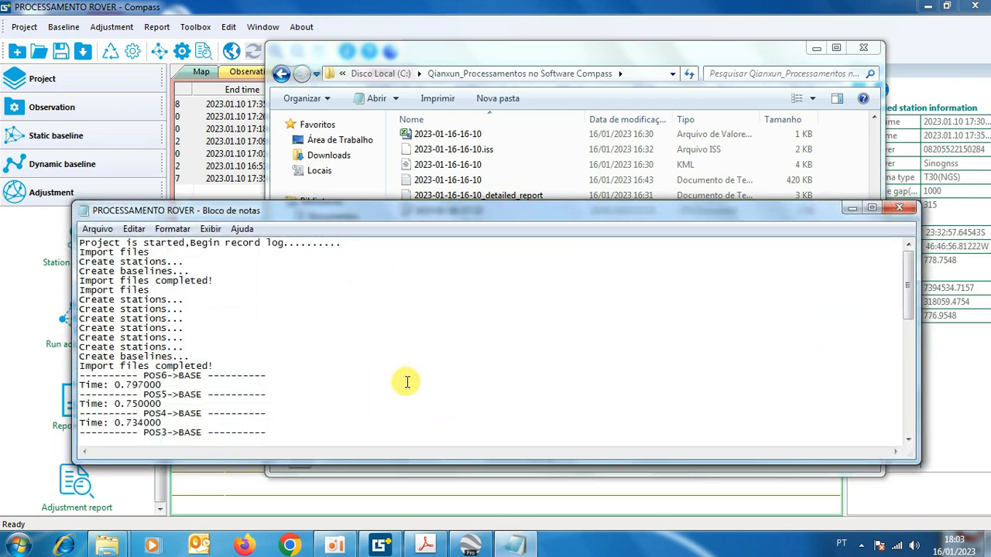
scroll(404, 380, down, 13)
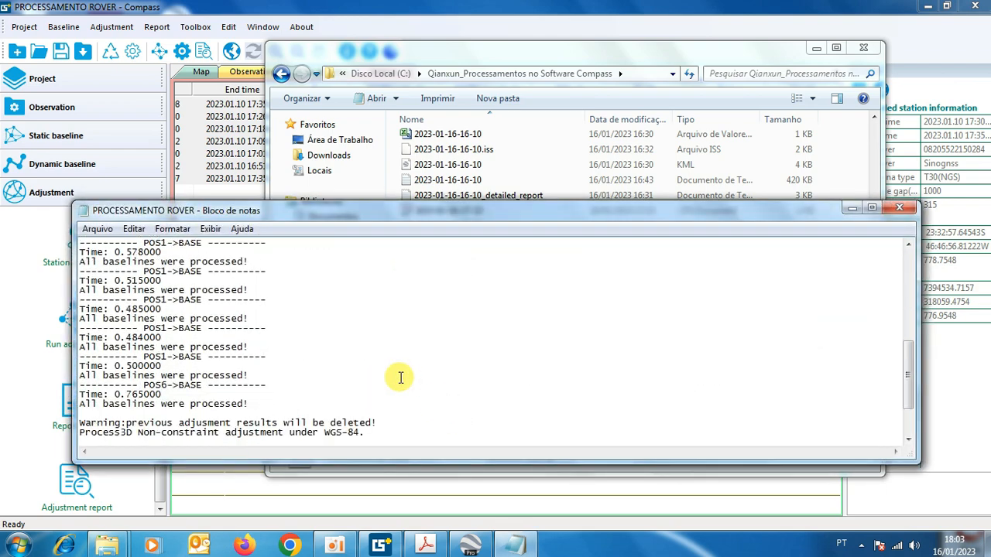
click(897, 208)
double_click(411, 426)
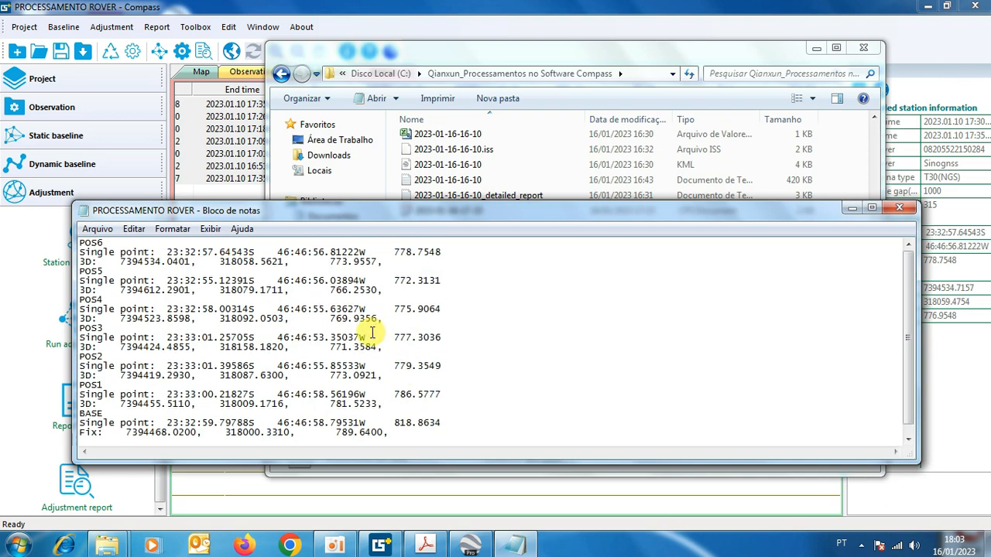
scroll(372, 333, down, 1)
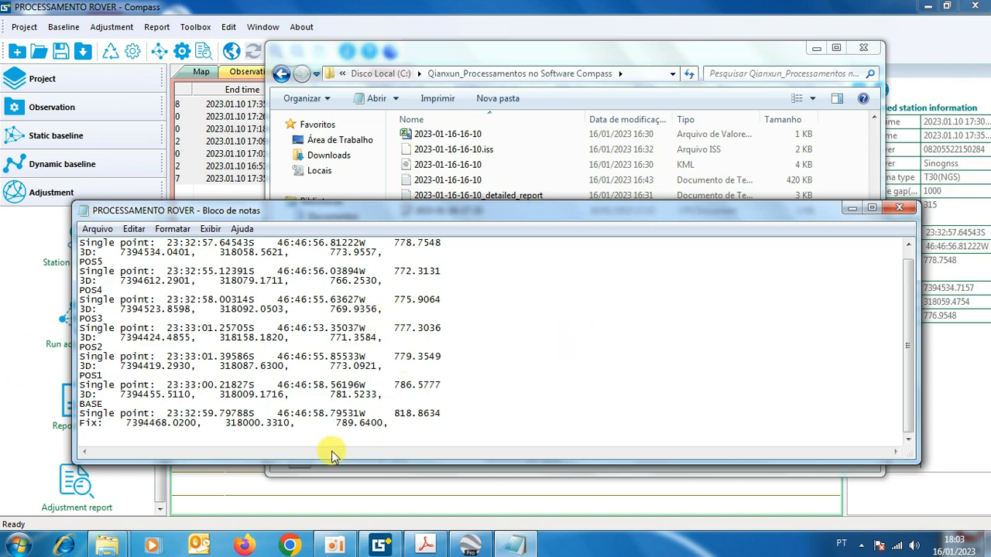
click(902, 210)
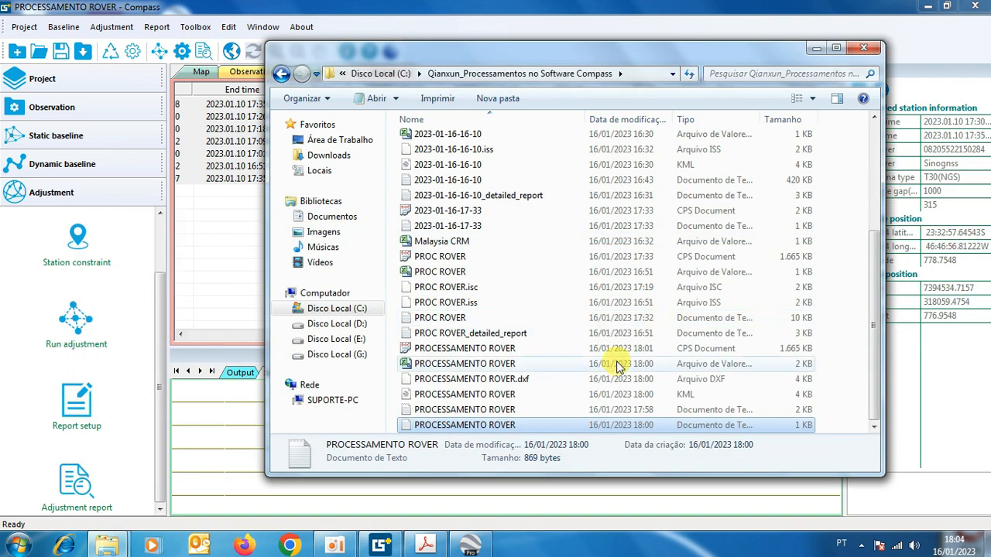
Close the export folder, save the PROCESSAMENTO ROVER project, and close Compass and the PDF report in Acrobat.
click(864, 49)
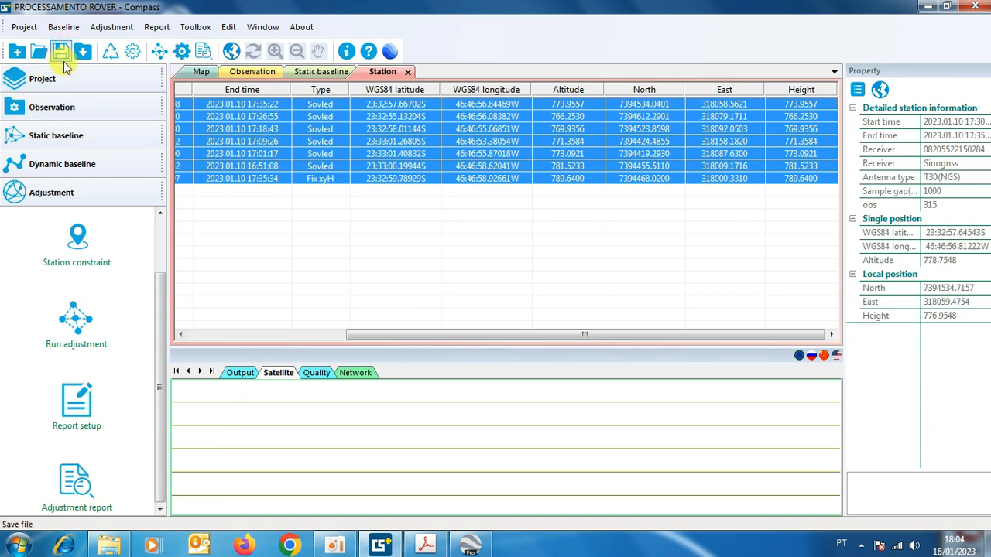
click(61, 52)
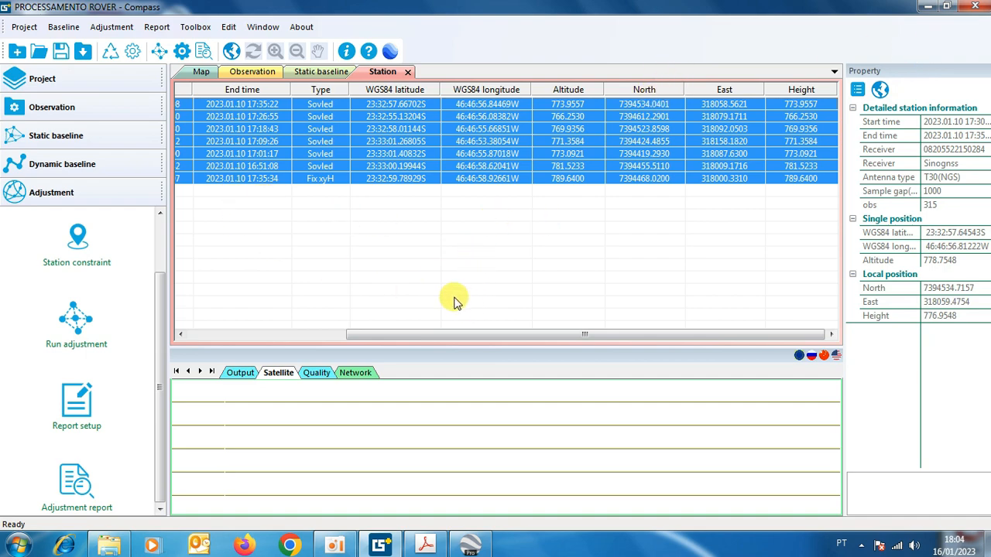
click(977, 8)
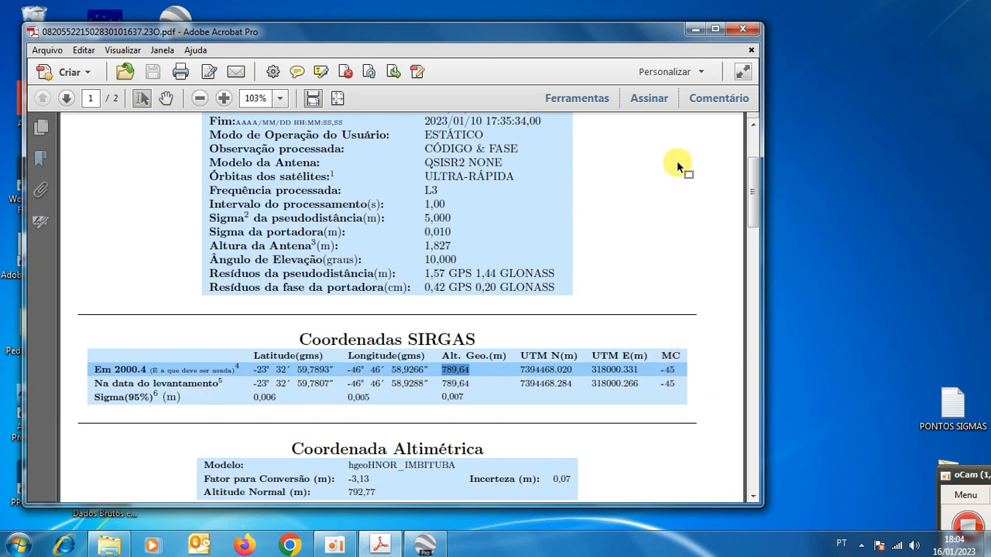
click(742, 29)
Open the desktop folder DADOS BRUTOS QIANXUN and its PONTOS ROVER text file.
click(524, 112)
double_click(524, 112)
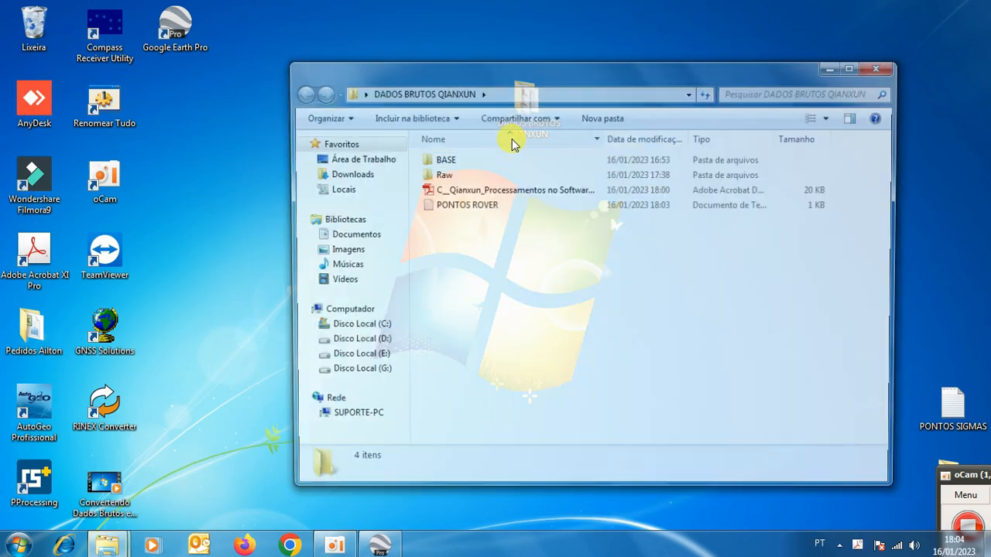
double_click(457, 206)
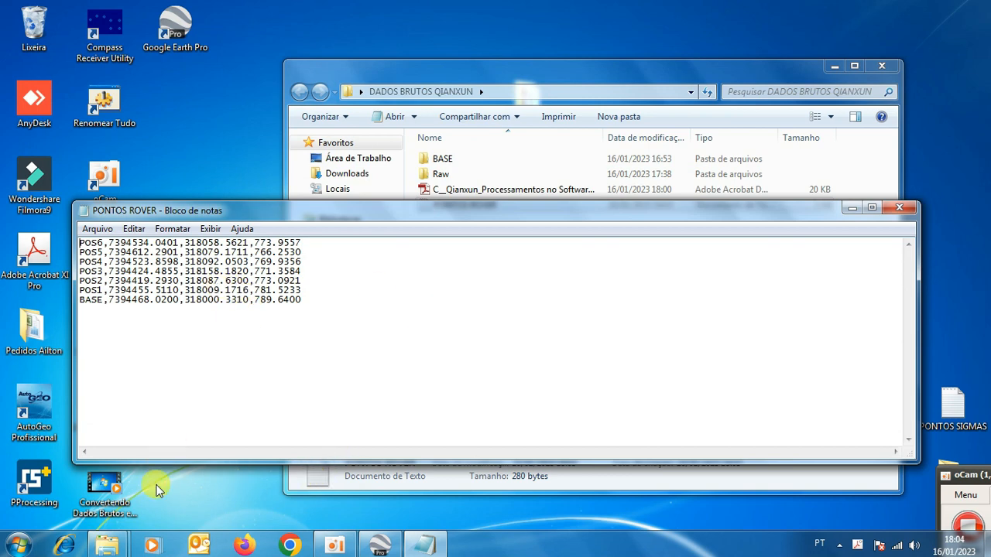
Open the folder Qianxun_Processamentos no Software Compass on Disco Local (C:) in a new Explorer window.
click(17, 545)
click(217, 357)
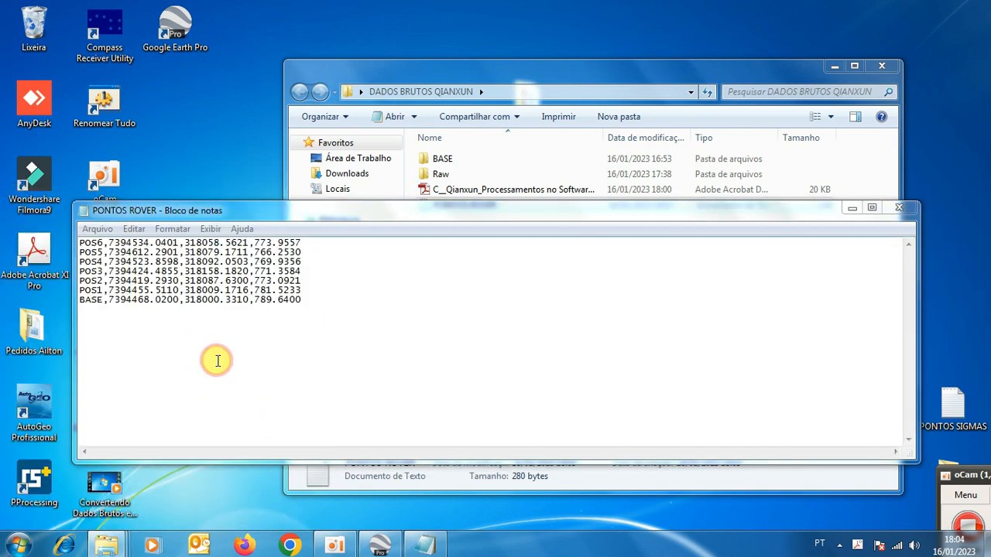
double_click(486, 195)
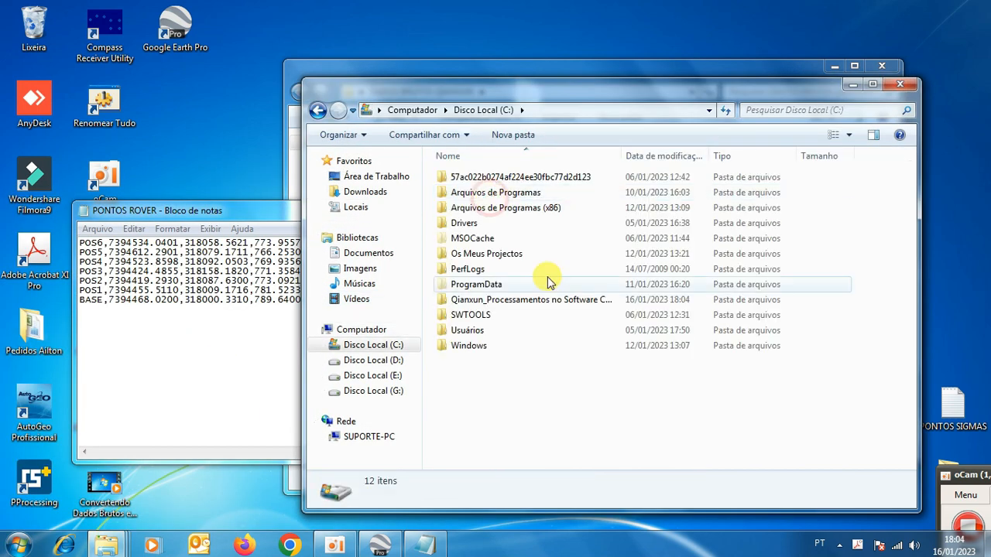
double_click(507, 296)
scroll(511, 333, down, 4)
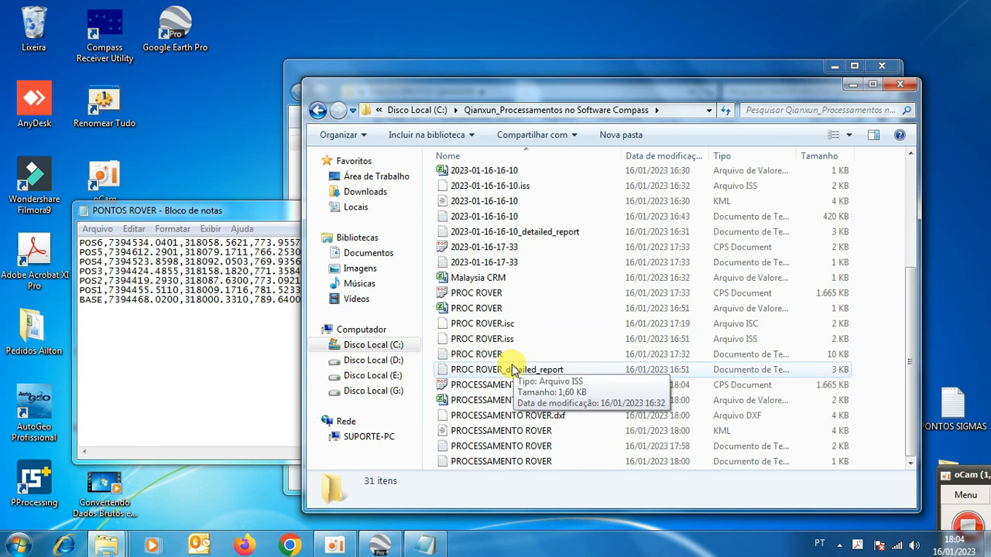
Select the PROCESSAMENTO ROVER CSV, DXF and KML files together and copy them.
click(439, 401)
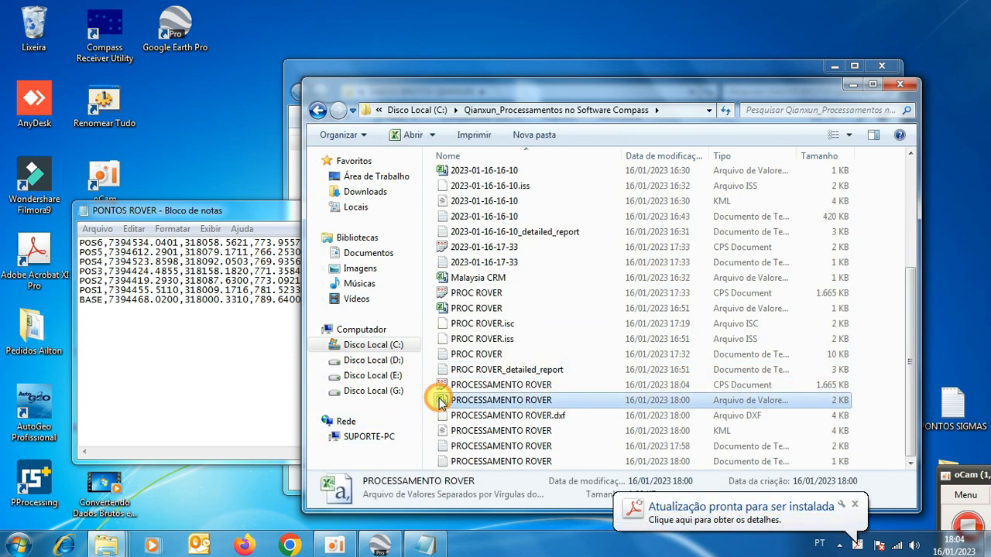
ctrl+click(480, 416)
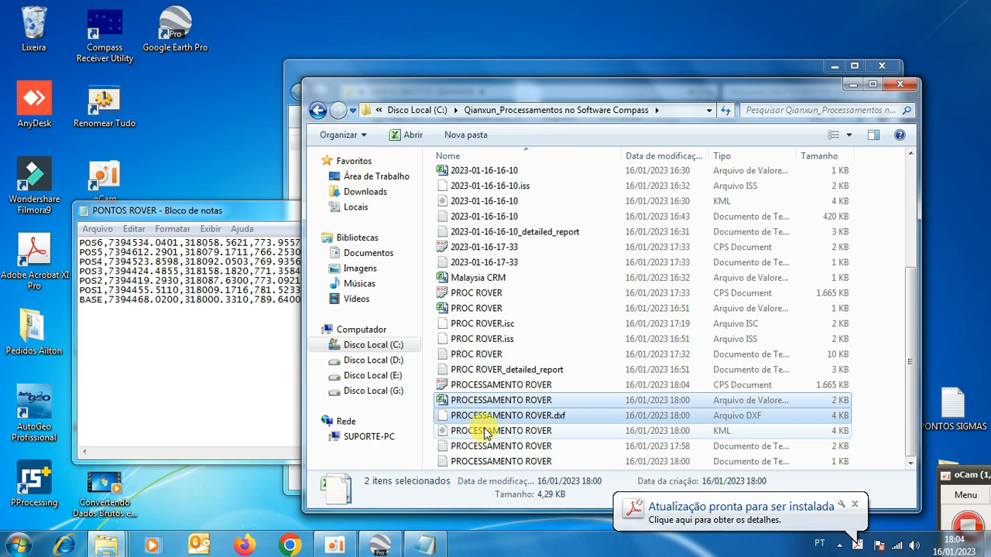
ctrl+click(483, 434)
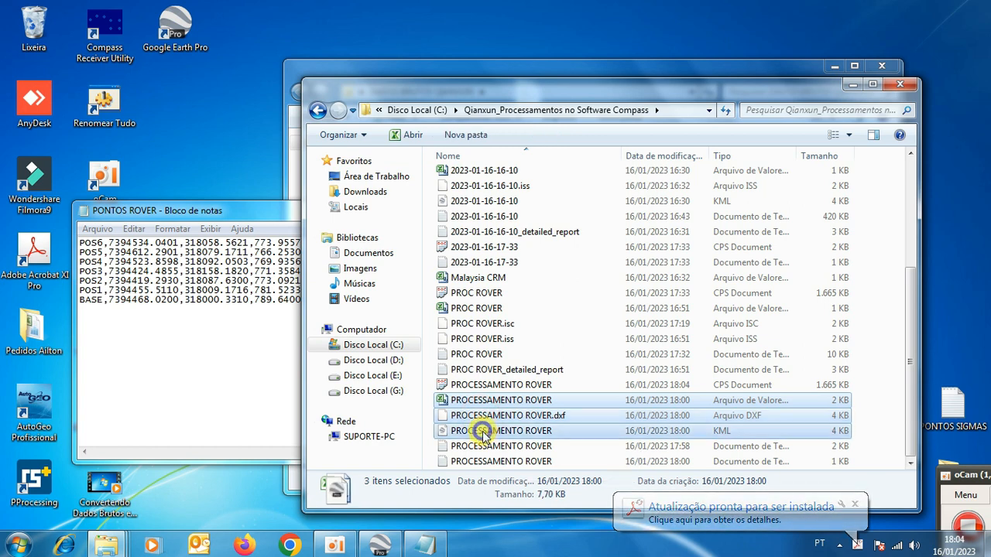
right_click(483, 433)
click(518, 345)
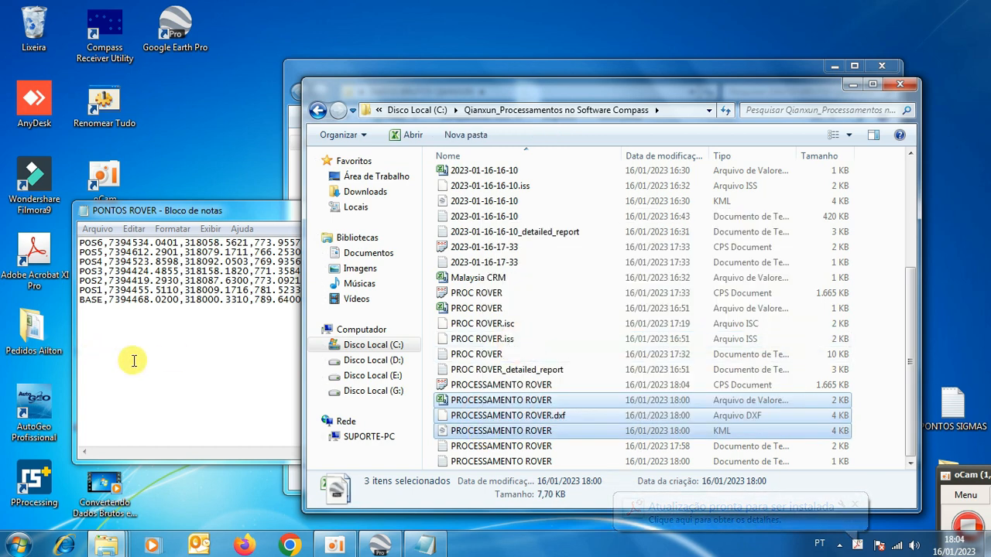
Paste the copied files into the DADOS BRUTOS QIANXUN folder and close the PONTOS ROVER text document.
click(289, 166)
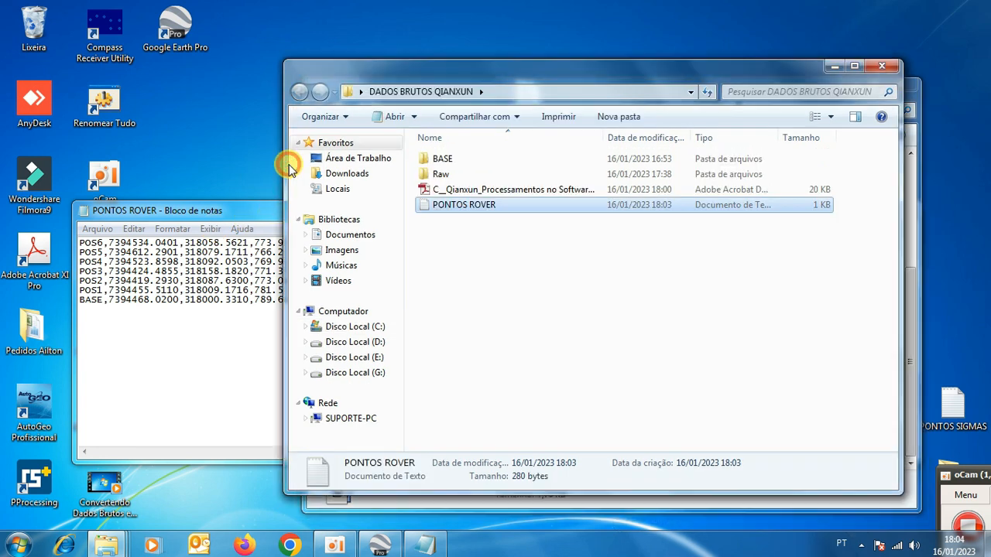
right_click(443, 263)
click(478, 363)
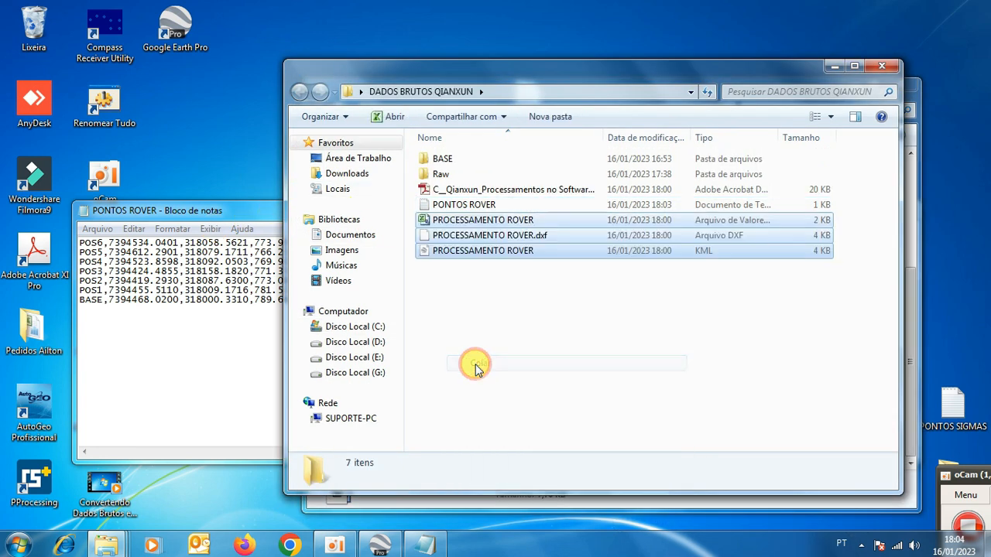
click(488, 310)
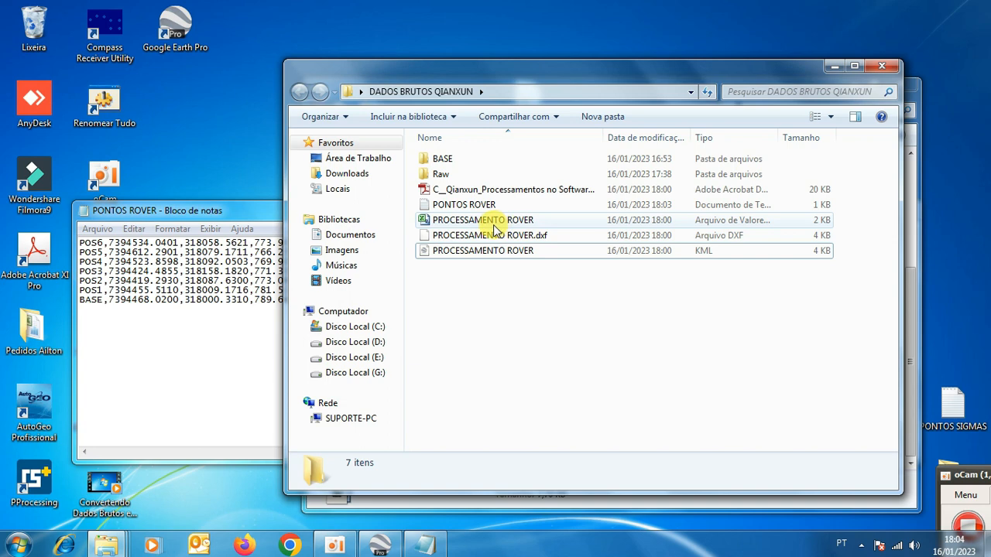
click(246, 211)
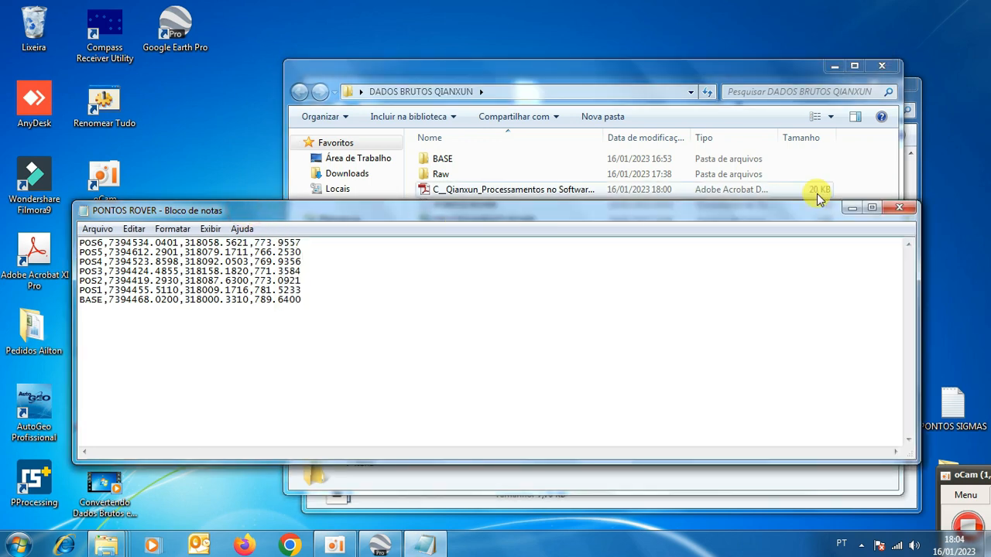
click(899, 209)
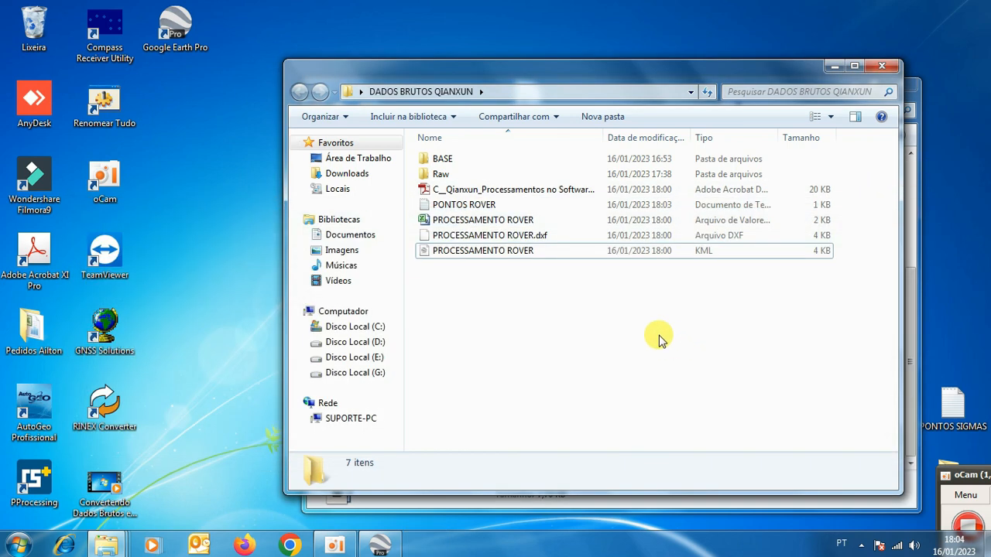